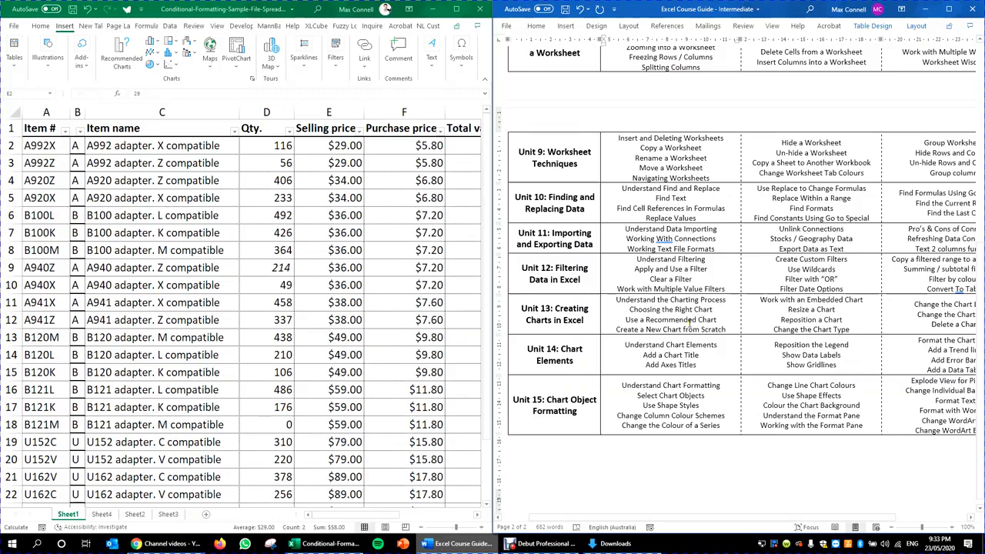
Step: Maximize the Excel stock spreadsheet so it covers the Word course guide
left_click(371, 181)
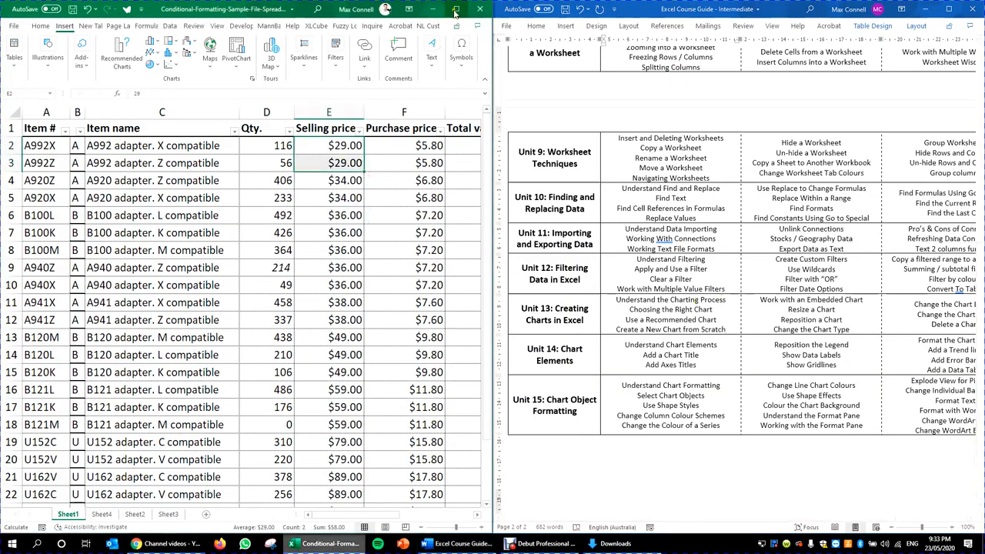
left_click(457, 10)
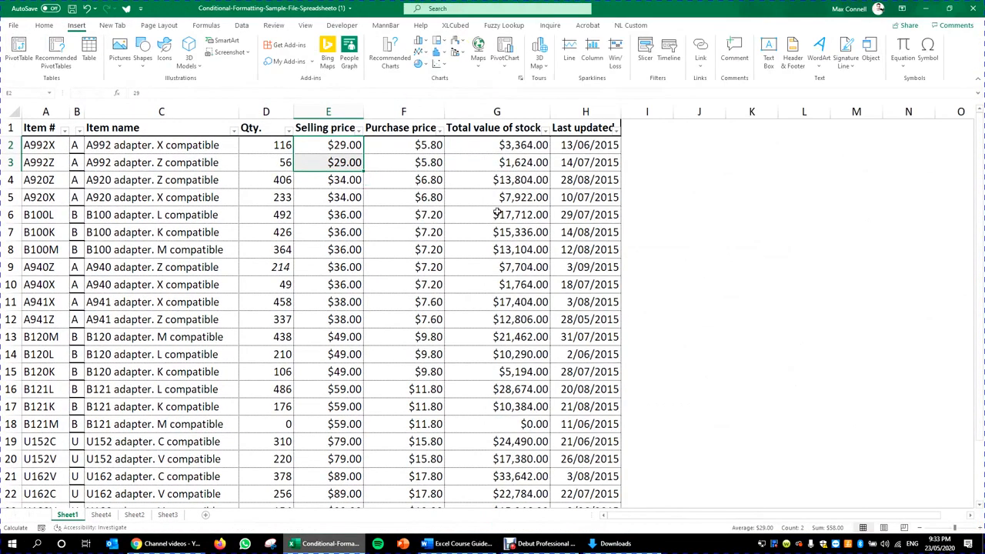
left_click(245, 163)
scroll(395, 286, "down", 1)
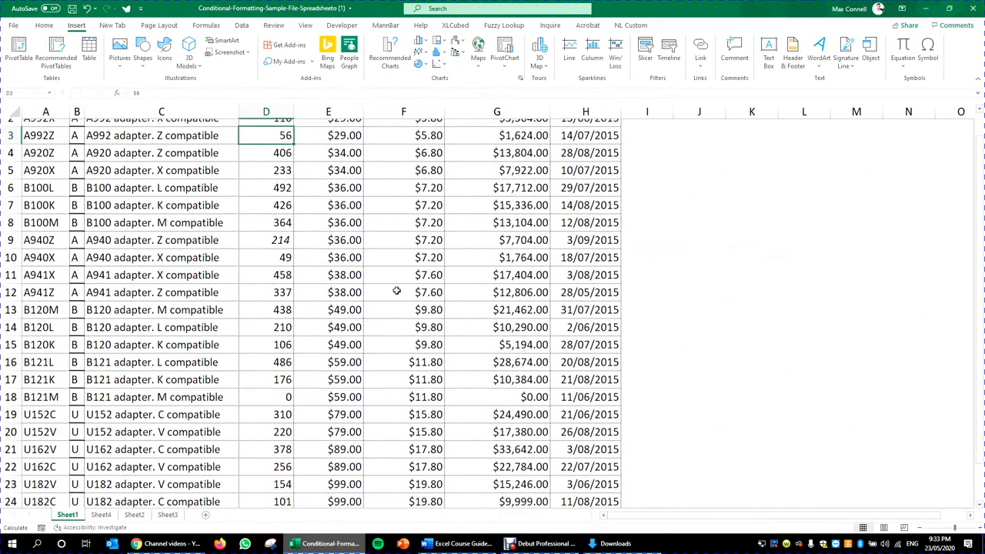
scroll(397, 248, "up", 1)
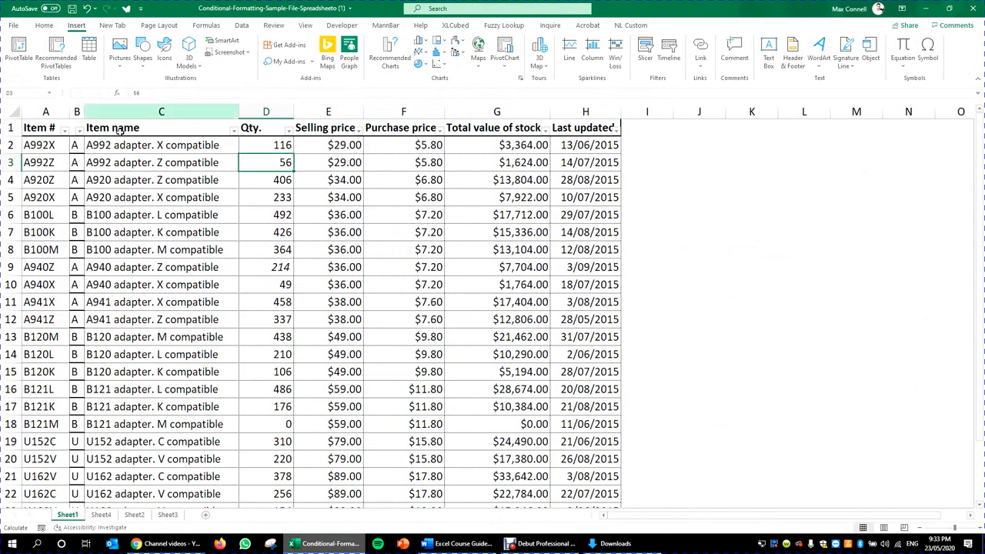
Step: Check the category formula =LEFT(A2,1) in B2 and the total stock value formula
left_click(75, 144)
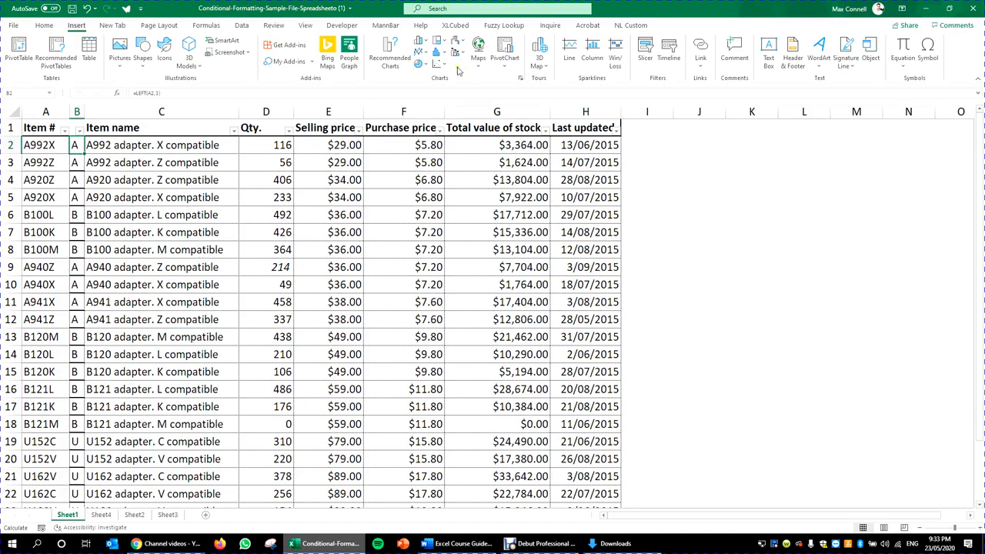
left_click(451, 284)
scroll(453, 324, "down", 2)
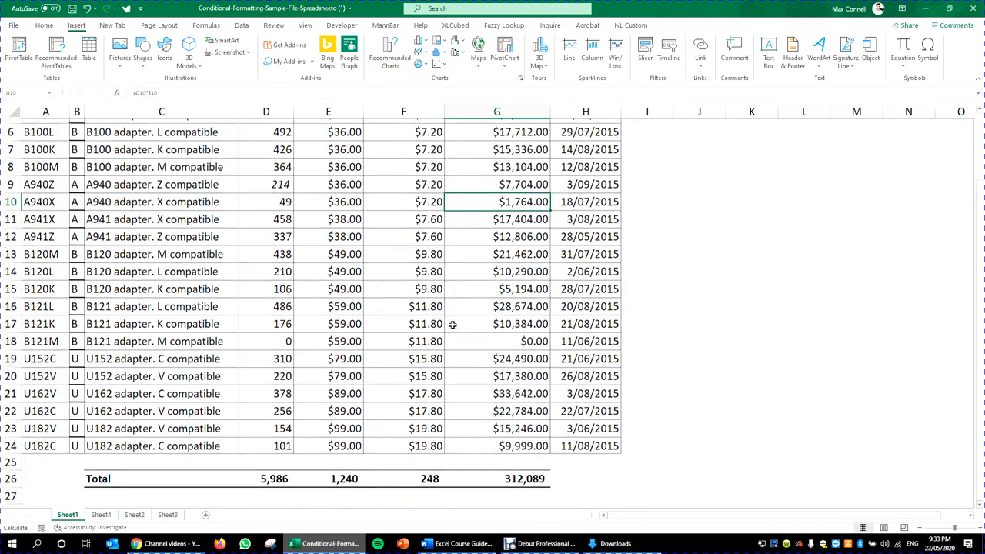
scroll(453, 324, "up", 2)
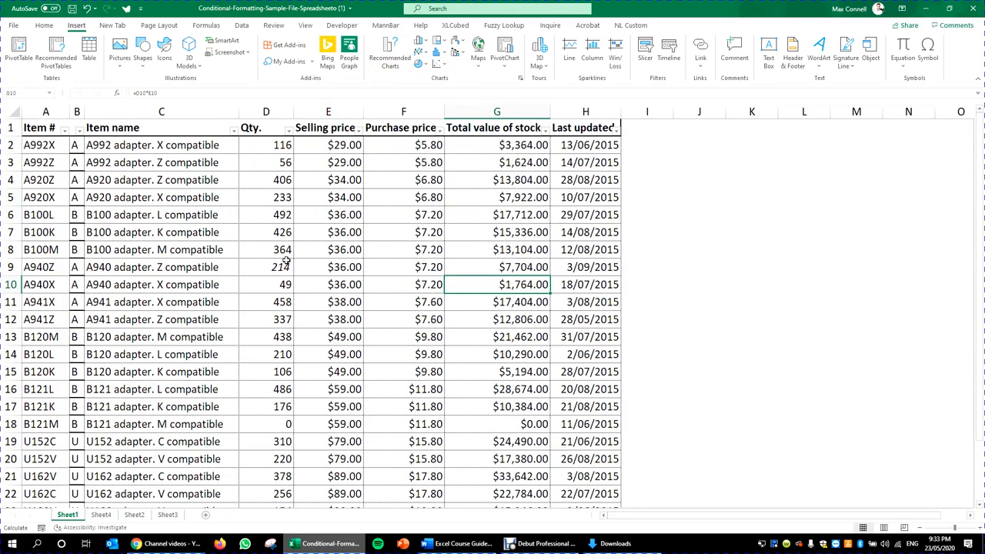
left_click(88, 146)
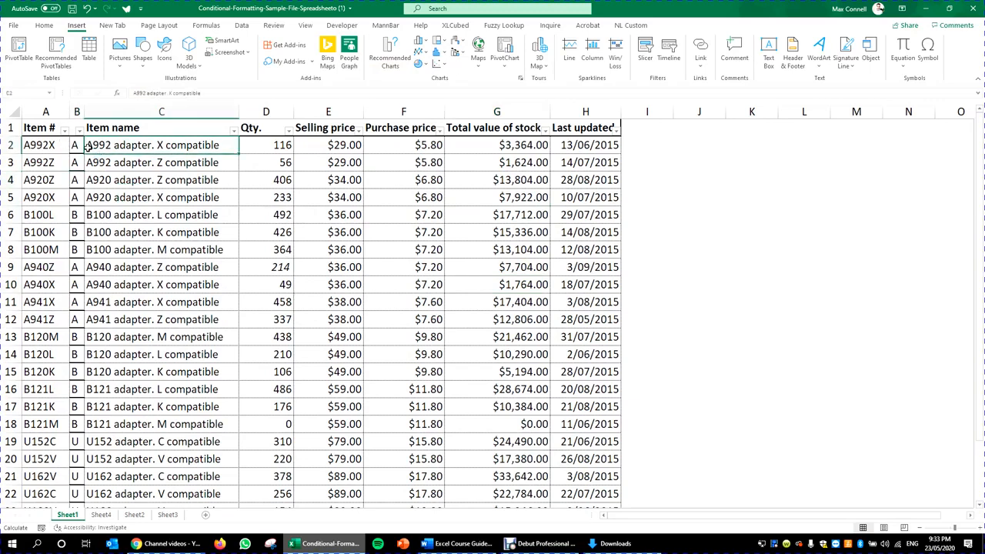
left_click(75, 146)
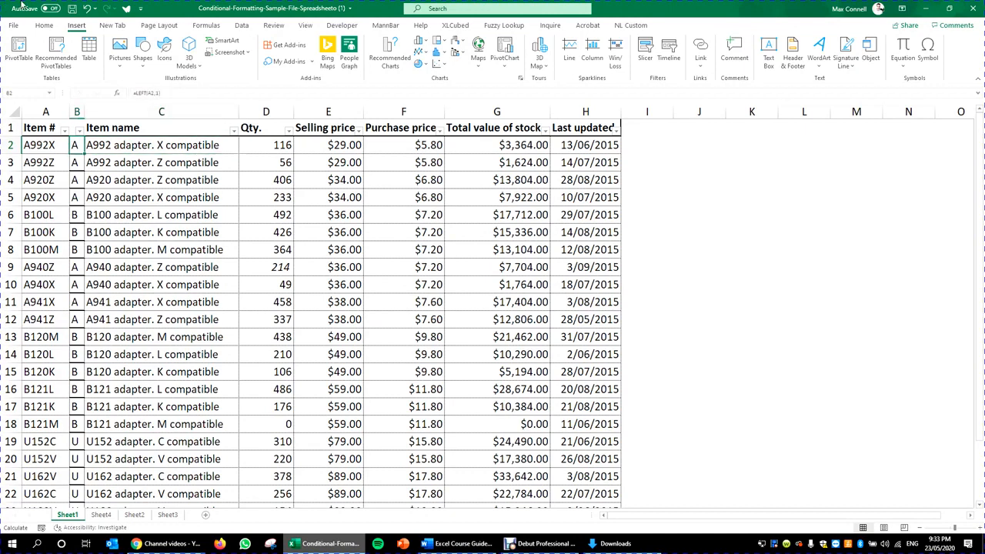
left_click(44, 24)
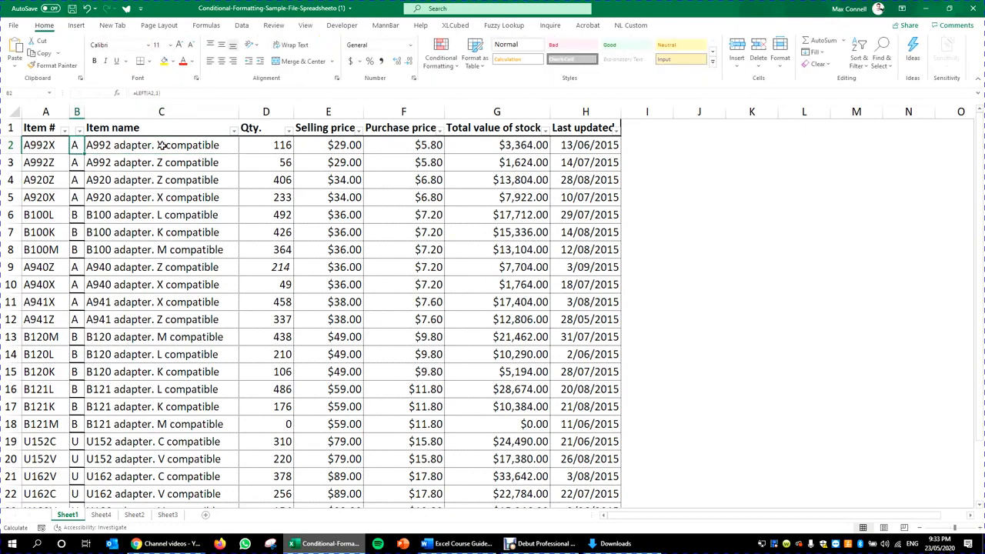
Step: Sort the stock rows by the category letter in column B, A to Z
left_click(77, 112)
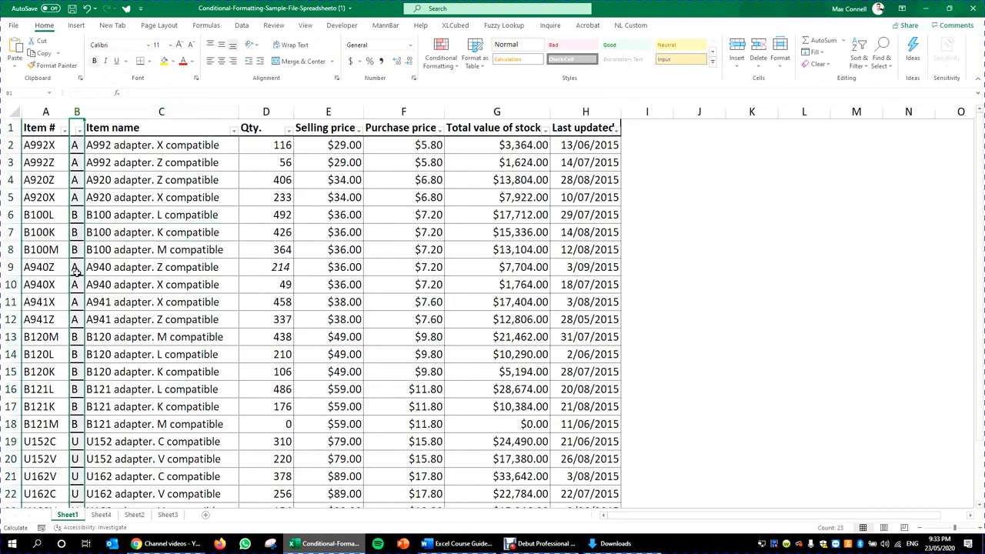
left_click(80, 129)
left_click(68, 143)
left_click(140, 186)
Step: Highlight the A items' names, selling prices, purchase prices and stock values
left_click_drag(138, 144, 190, 278)
left_click(67, 163)
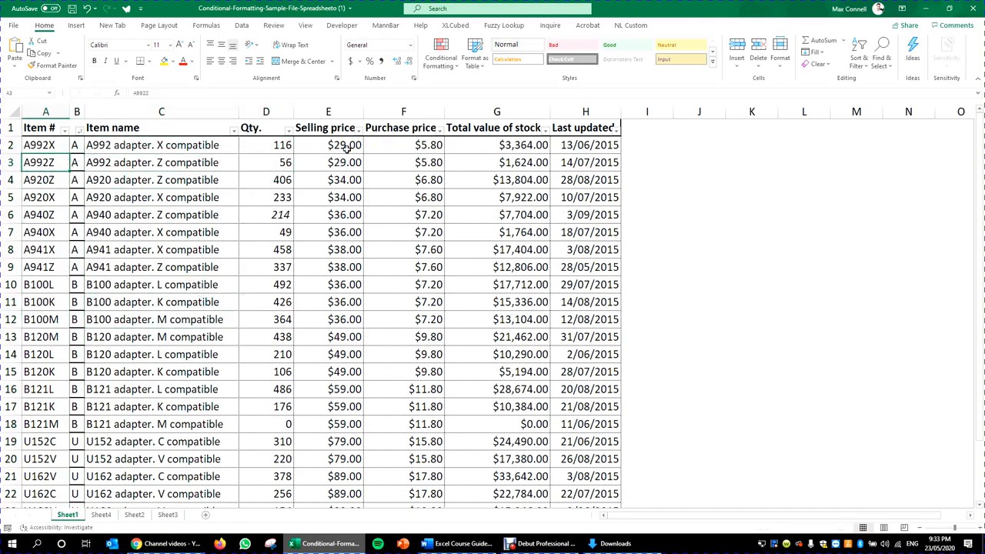
left_click_drag(346, 146, 345, 284)
left_click(417, 148)
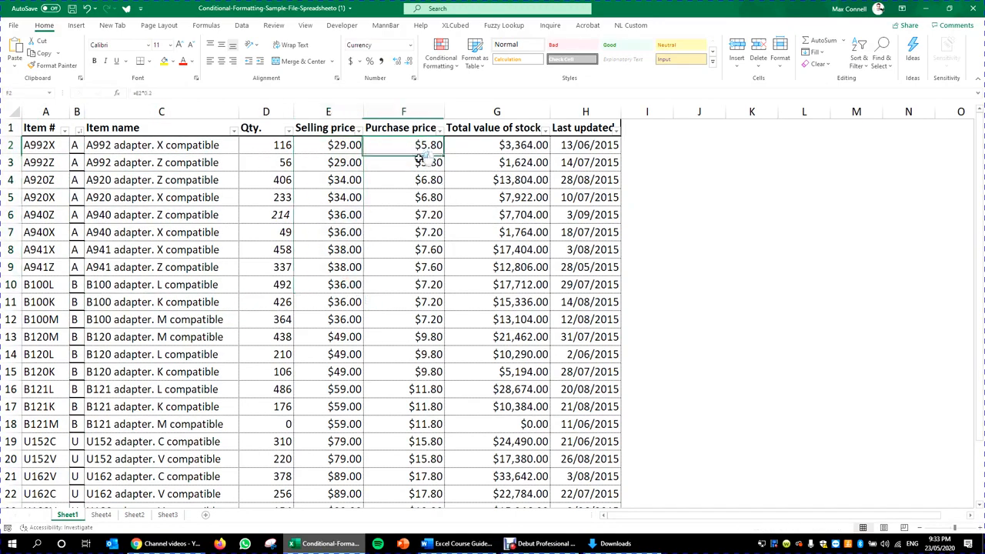
left_click_drag(420, 158, 419, 283)
left_click_drag(510, 151, 494, 266)
Step: Select cell J2 for a new list and review the A rows' codes and categories
left_click(681, 194)
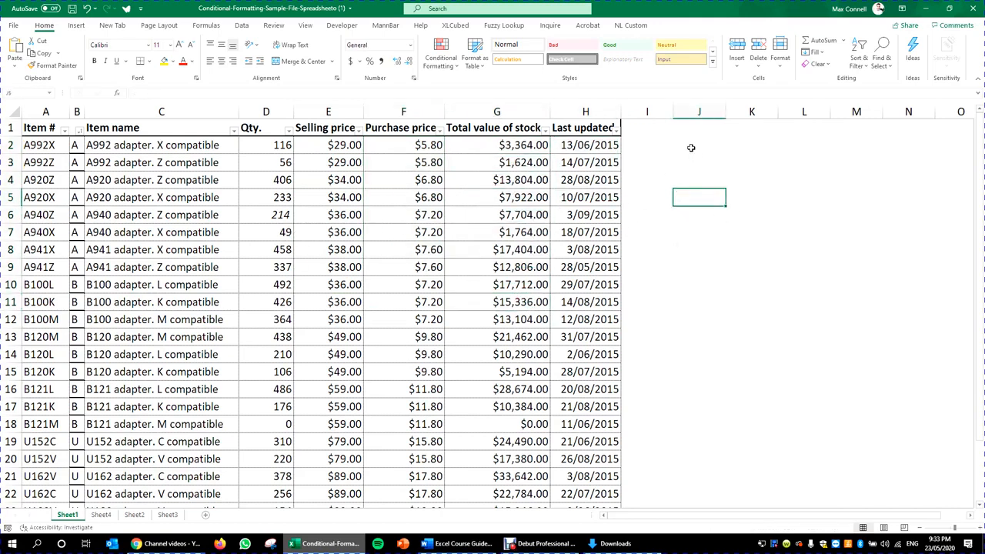
left_click(746, 165)
left_click(699, 147)
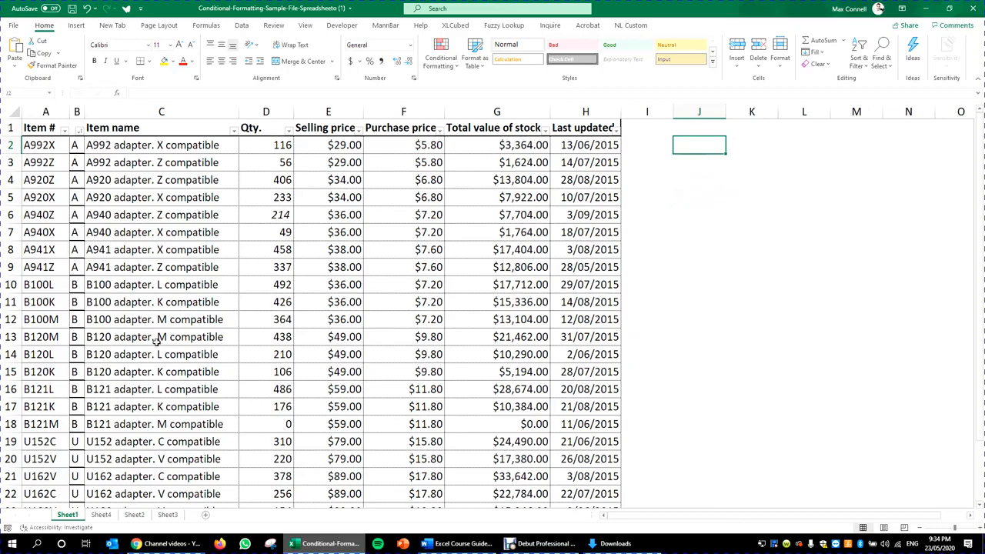
left_click_drag(60, 269, 75, 144)
scroll(75, 145, "down", 4)
scroll(169, 275, "up", 4)
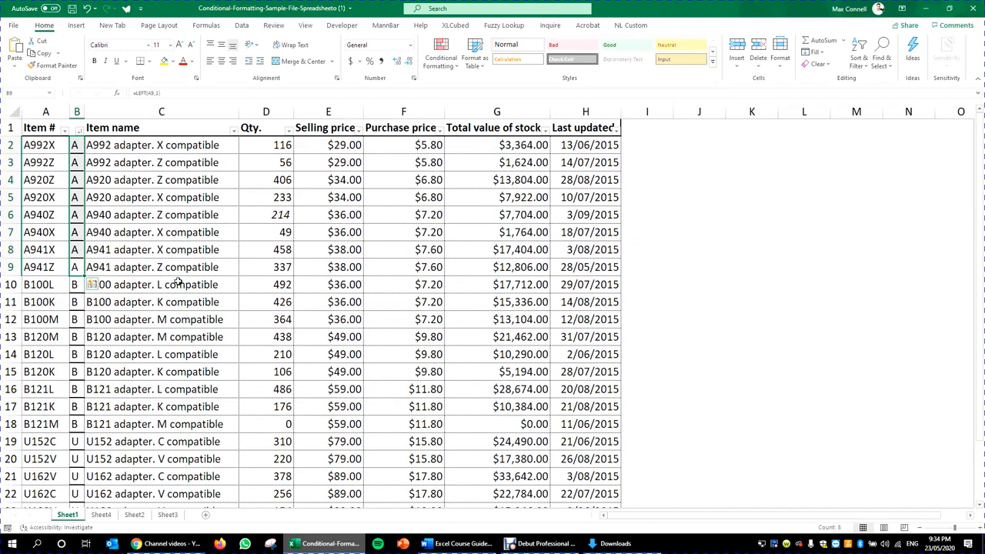
key("Right")
key("Left")
key("Up")
key("Right")
key("Left")
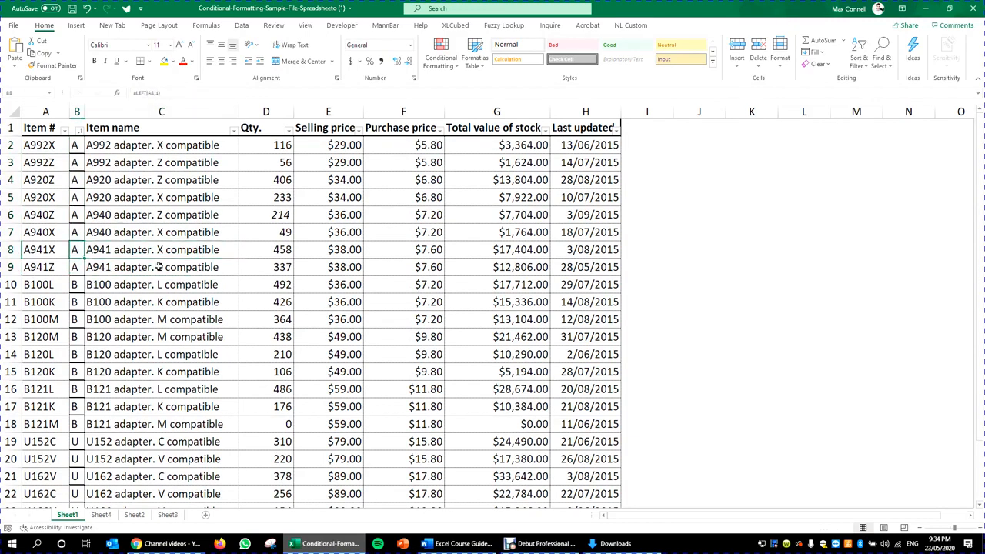
Step: Enter categories A, B, C in column J and shift the list down to J3:J5
left_click(584, 179)
left_click(699, 151)
type("A")
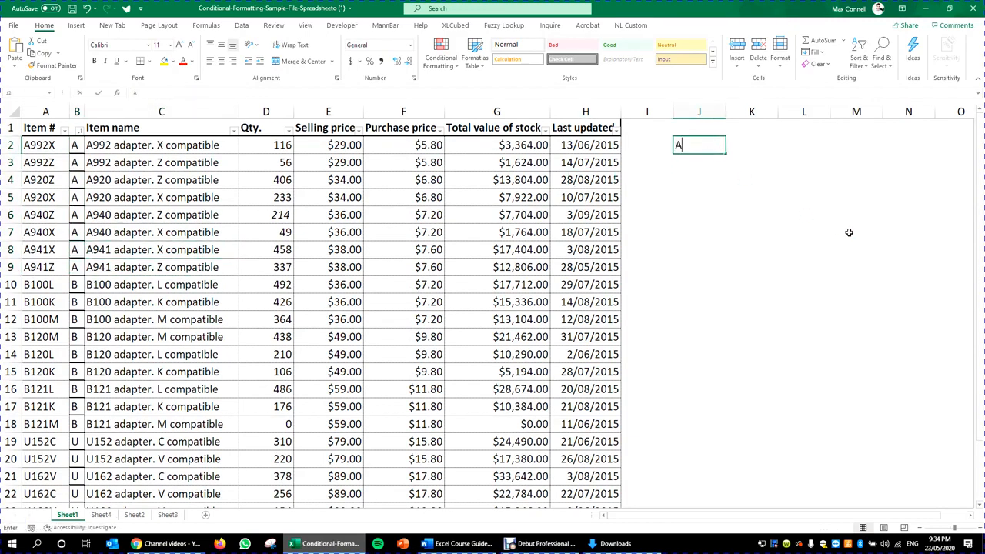
key("Return")
type("B")
key("Return")
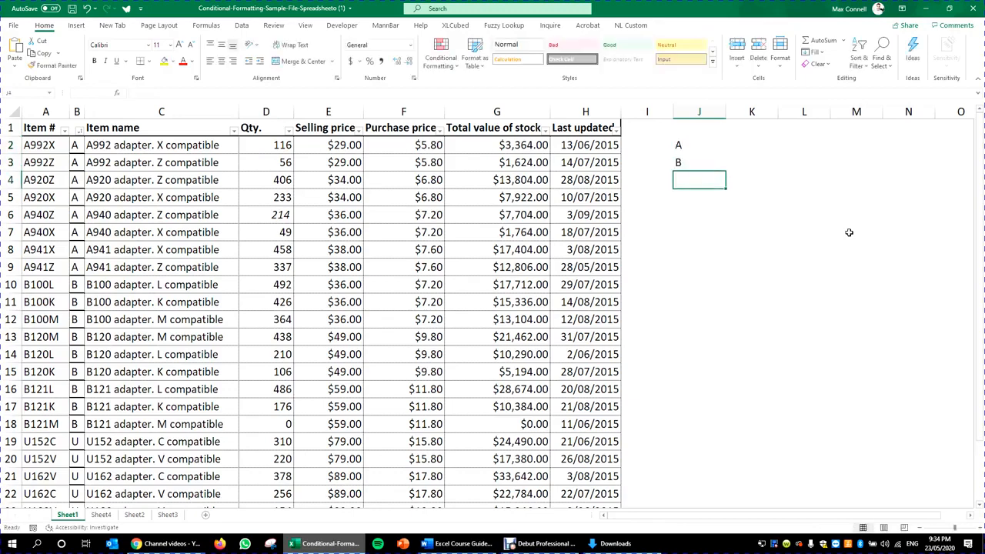
left_click(769, 128)
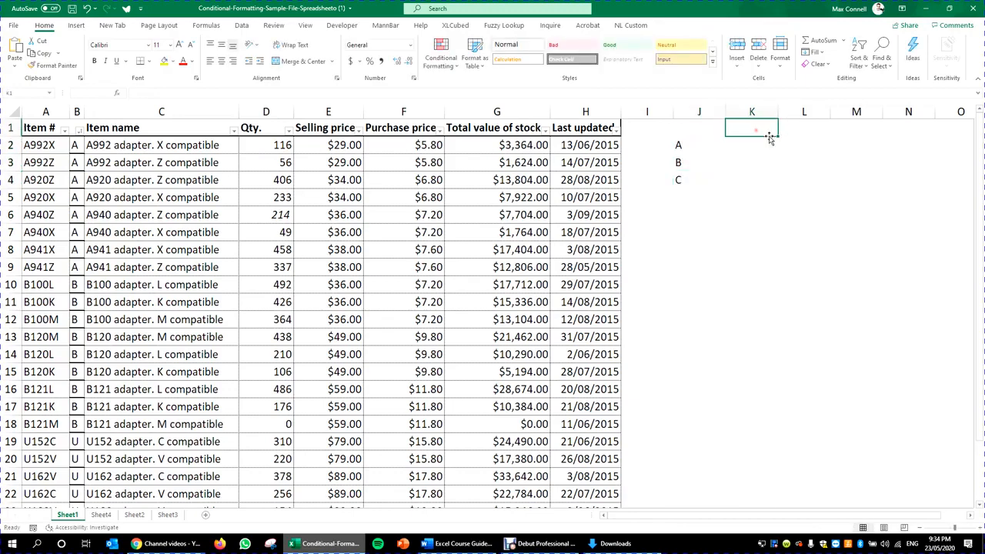
left_click_drag(705, 129, 757, 205)
Step: Review the first row's selling and purchase prices, then open the G2 stock value formula
left_click(744, 249)
left_click(739, 152)
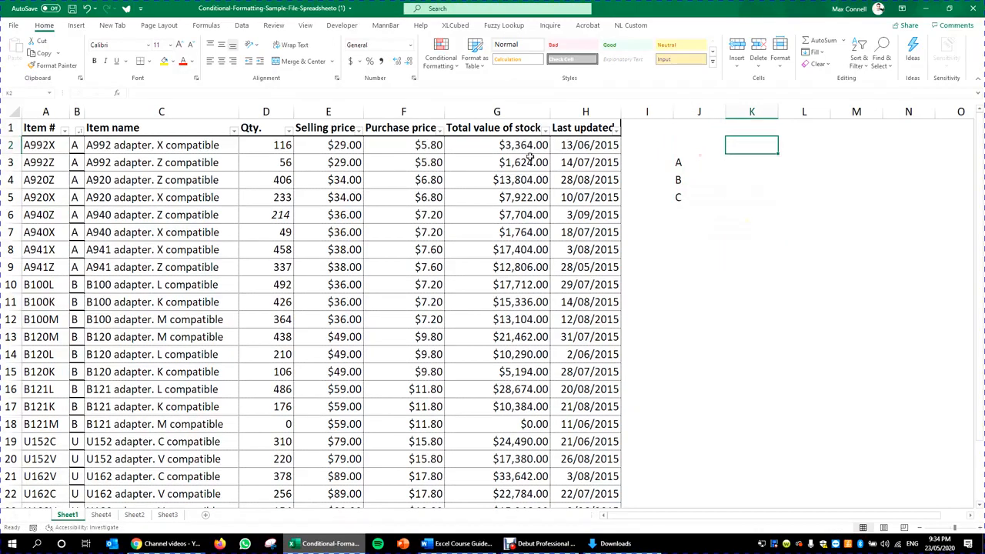
left_click(529, 157)
left_click(407, 149)
left_click(328, 148)
left_click(403, 148)
left_click(329, 147)
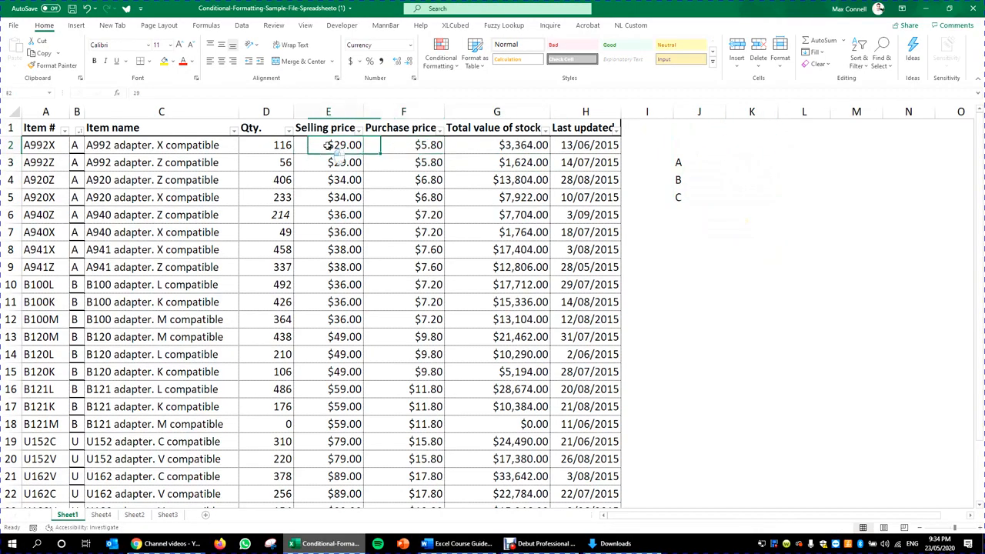
left_click(712, 148)
left_click(739, 149)
left_click(329, 147)
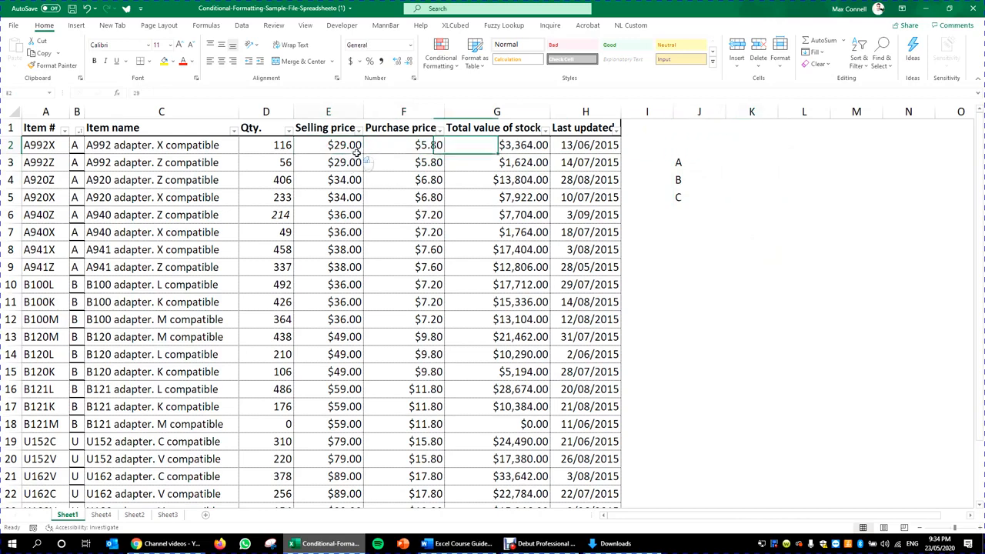
left_click(404, 147)
left_click(329, 146)
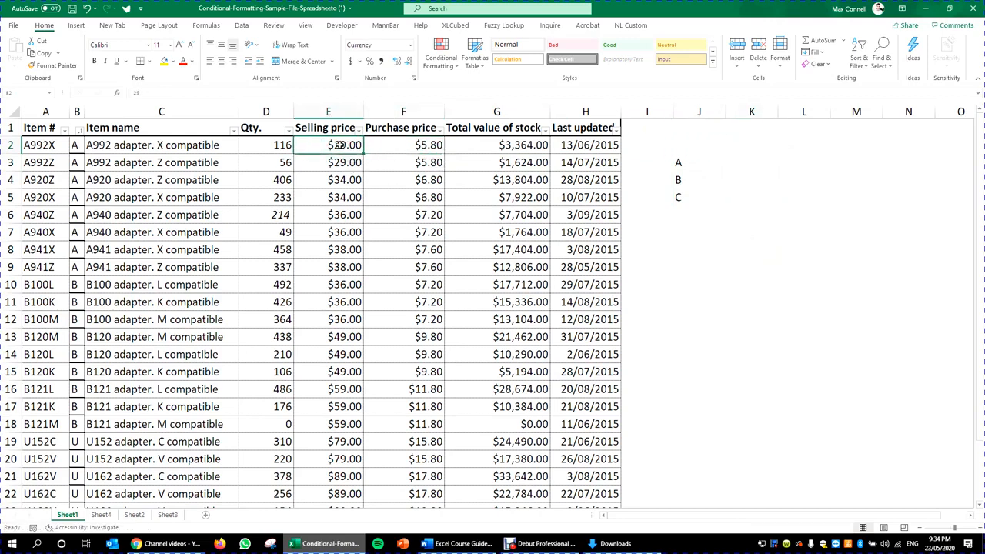
double_click(501, 147)
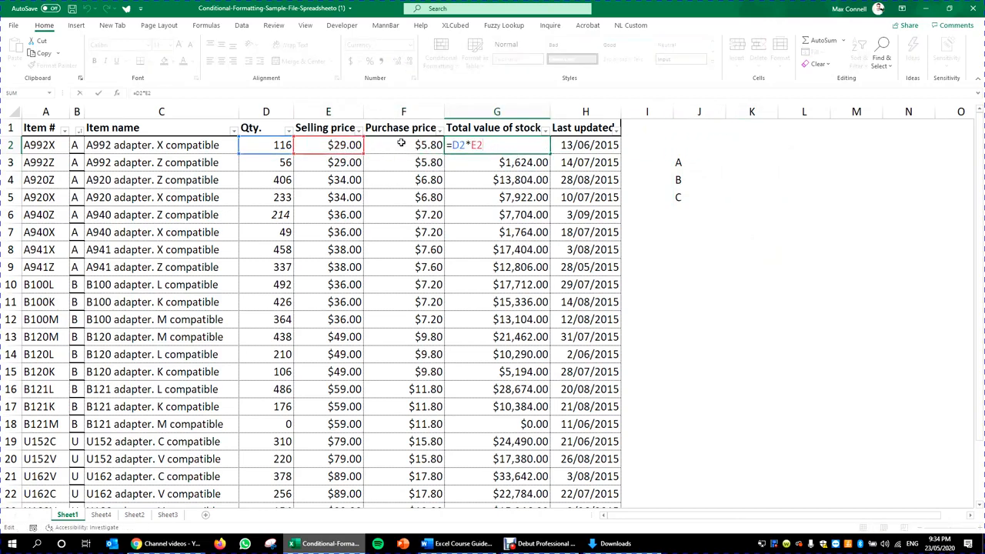
key("Escape")
left_click(497, 112)
right_click(496, 111)
left_click(531, 129)
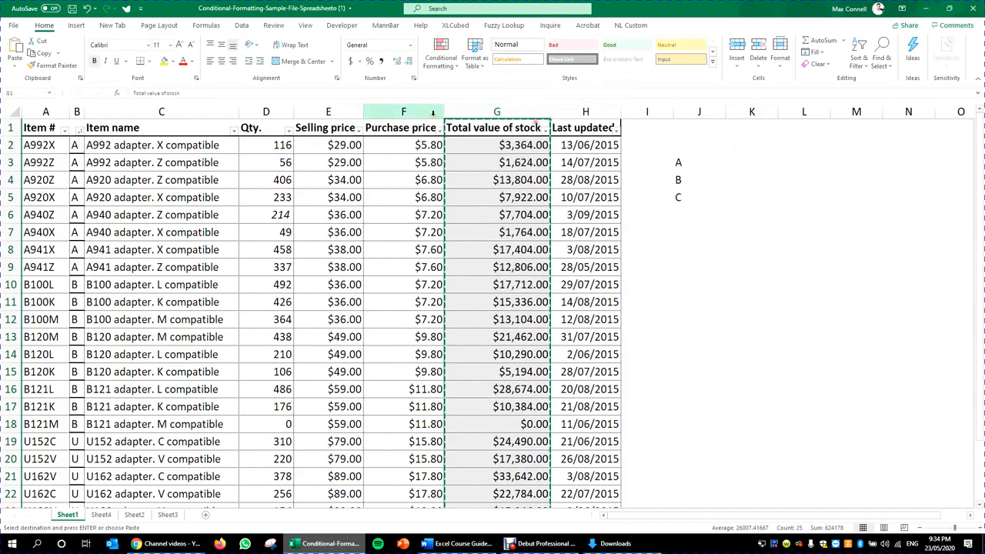
right_click(432, 113)
left_click(471, 202)
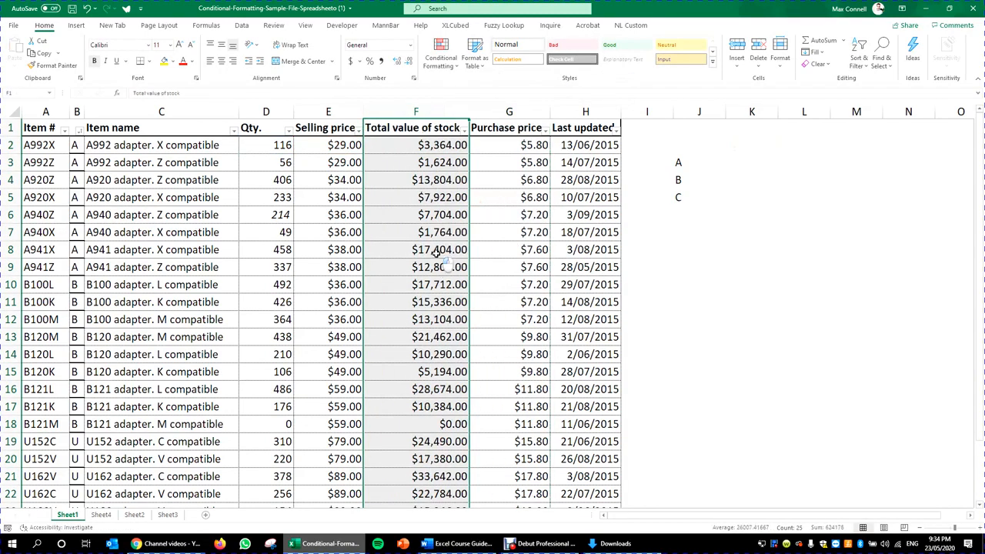
double_click(427, 146)
key("Escape")
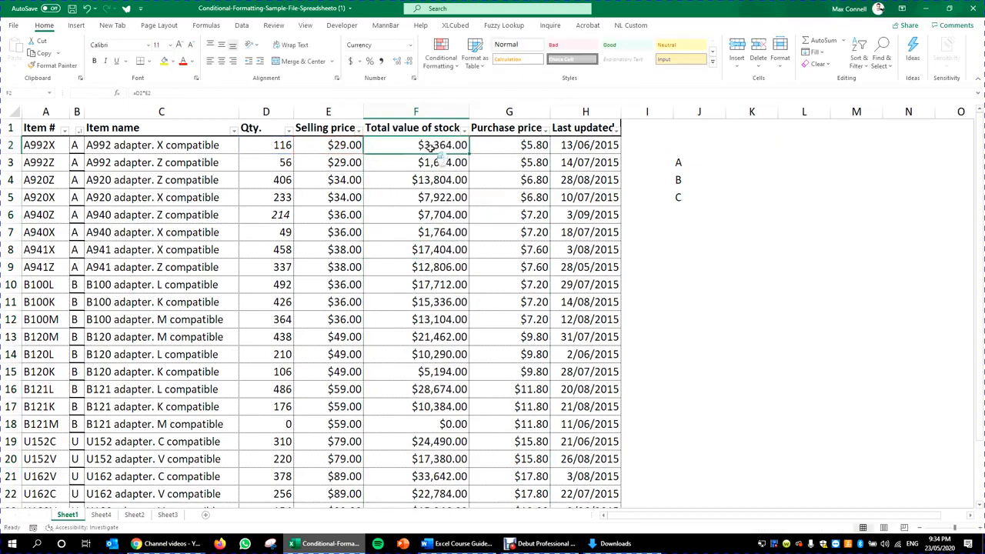
left_click(424, 130)
type("Revenue")
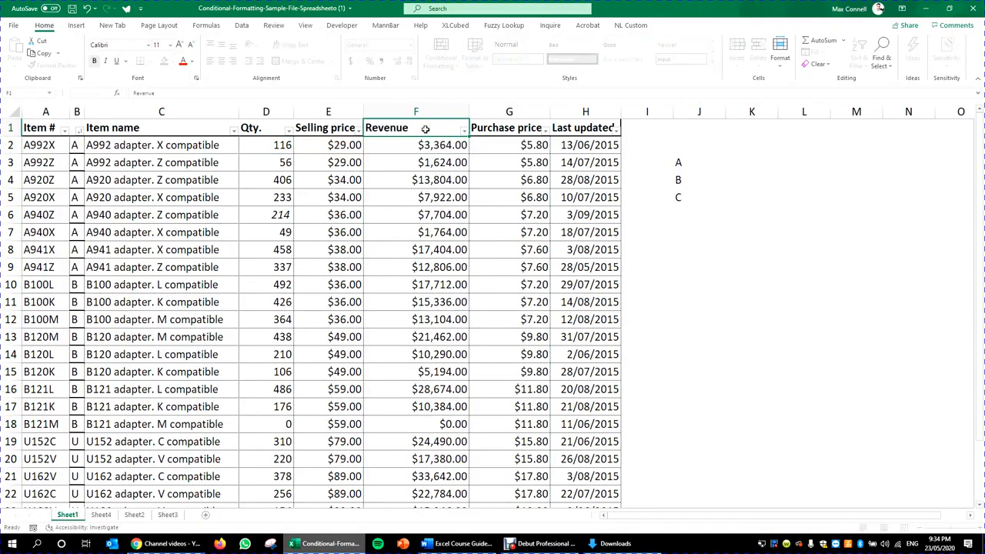
key("Return")
double_click(435, 145)
key("Escape")
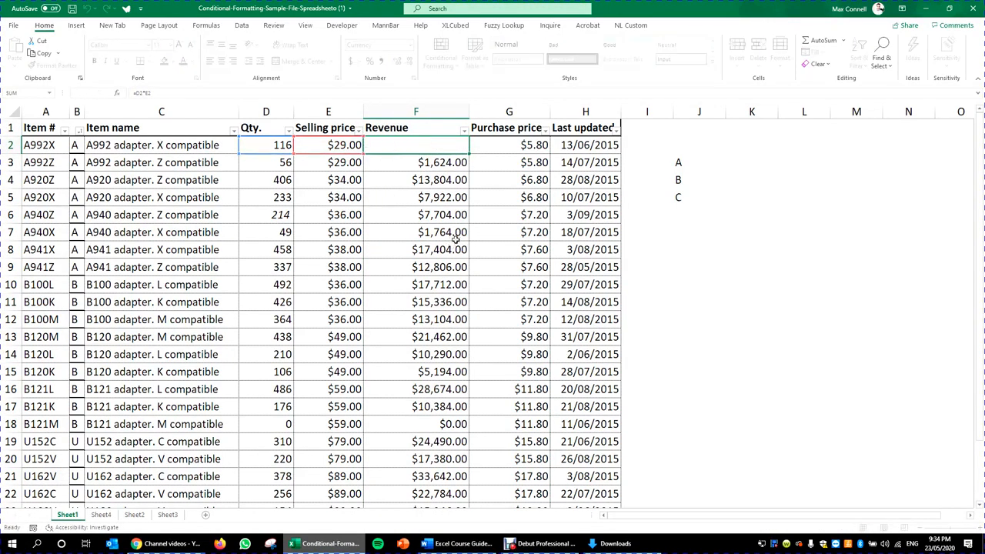
left_click_drag(469, 112, 436, 112)
left_click(473, 145)
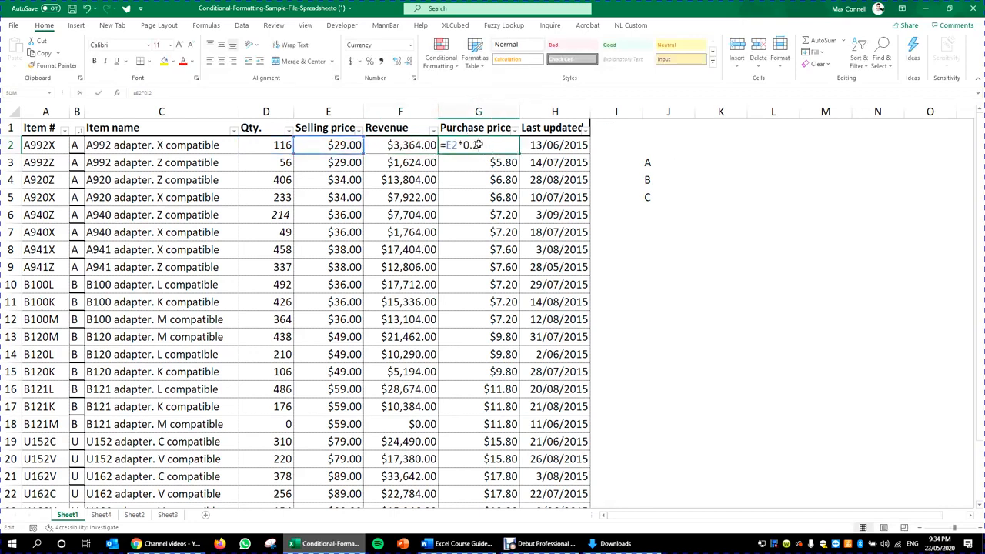
type("=")
left_click(339, 147)
type("*0.2")
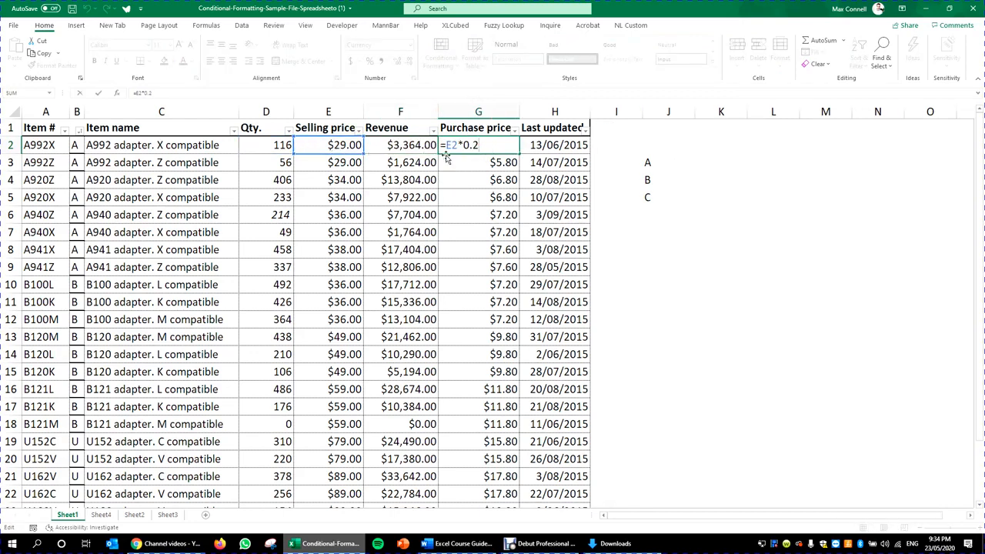
key("ctrl+Return")
left_click(498, 427)
left_click_drag(508, 337, 514, 320)
left_click(504, 197)
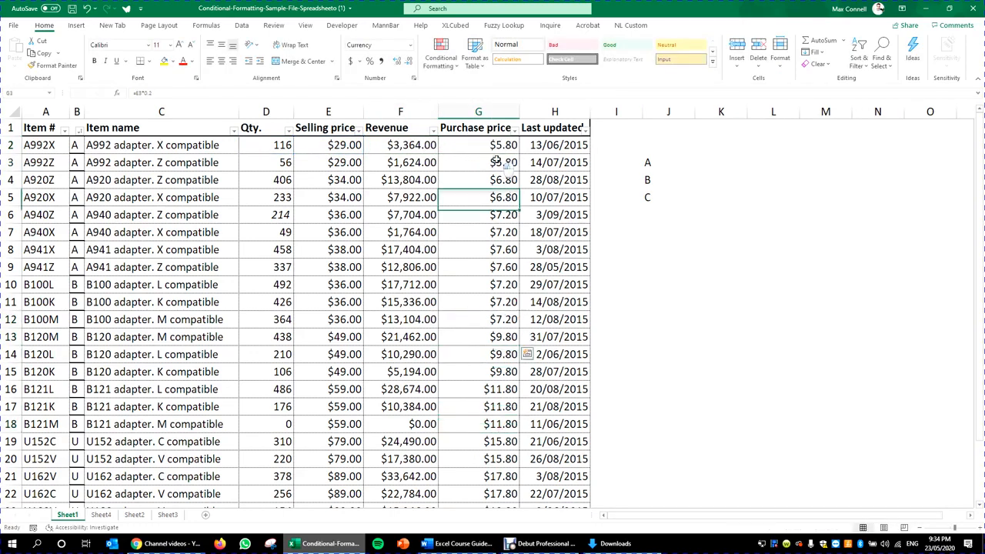
left_click(500, 161)
left_click(503, 150)
type("=randbtwe")
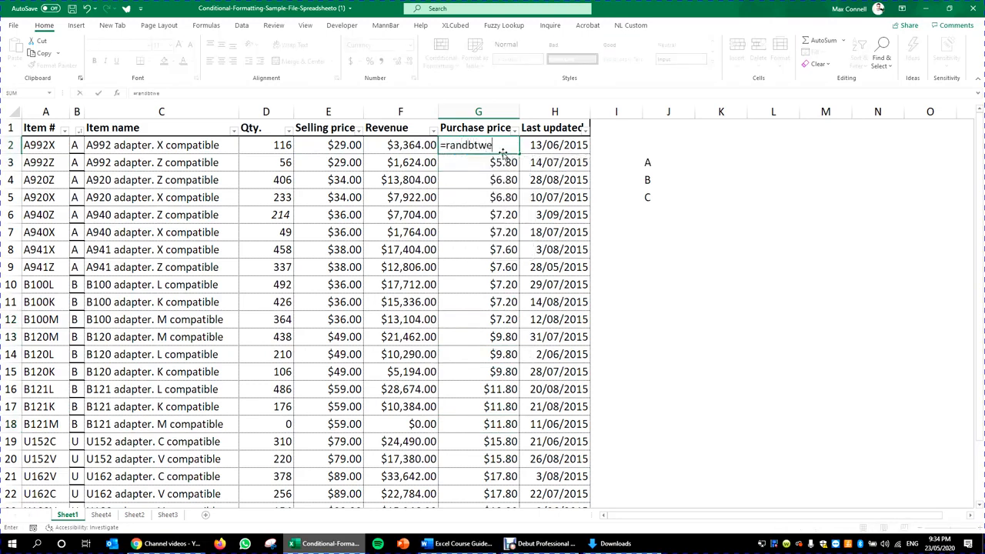
key("BackSpace")
key("BackSpace")
key("BackSpace")
type("etween")
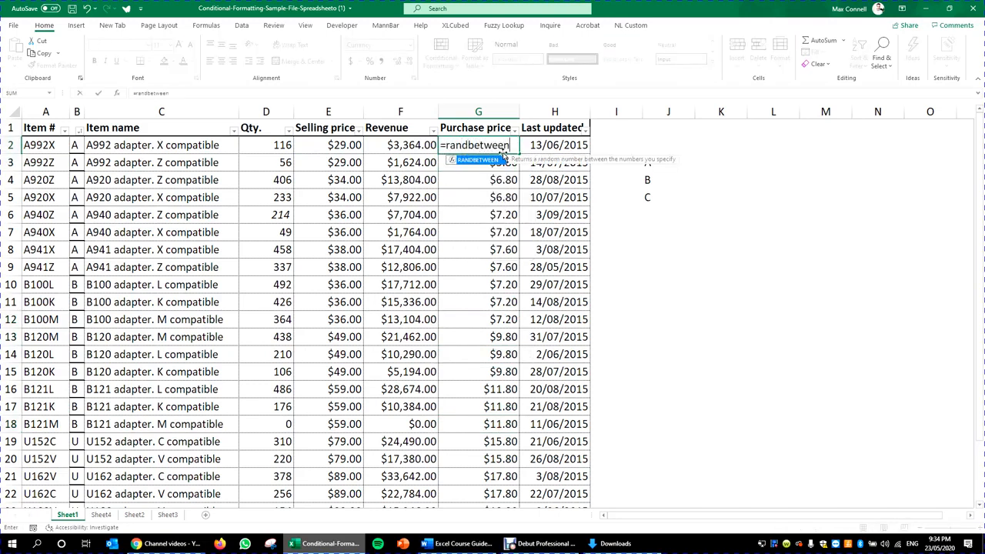
type("(0")
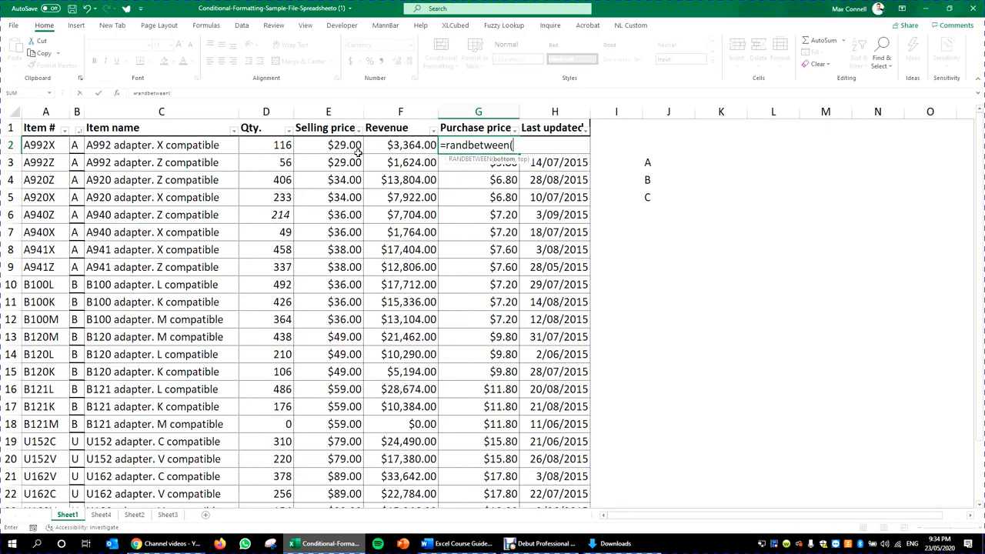
key("Escape")
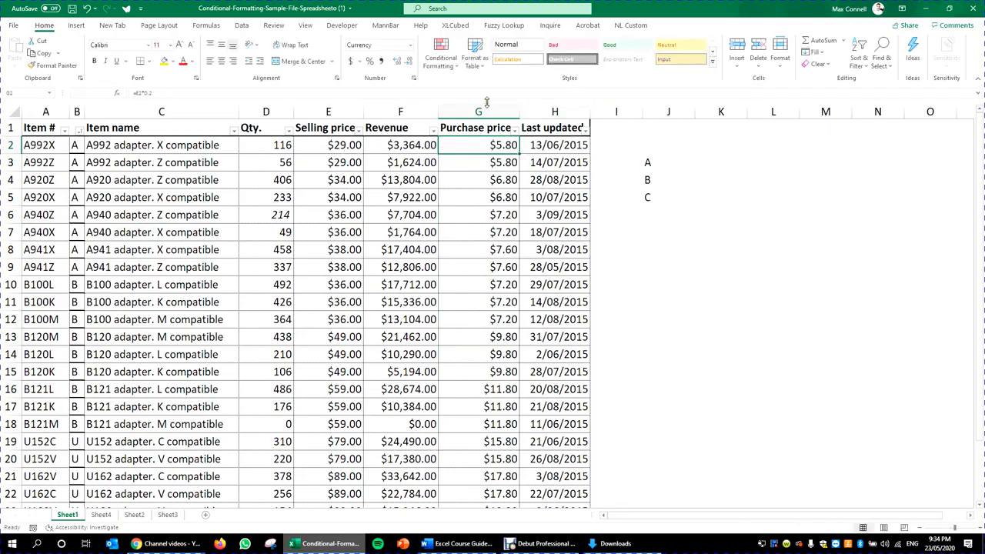
Step: Insert a new column before Purchase price and give it the header COGS
left_click(483, 111)
right_click(483, 112)
left_click(497, 219)
left_click(479, 162)
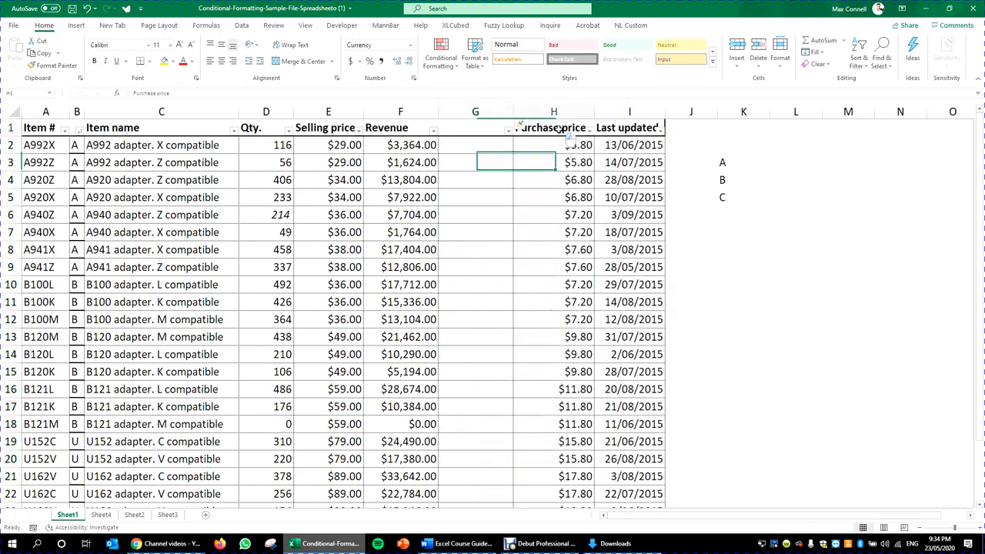
left_click(564, 130)
key("ctrl+c")
left_click(482, 126)
key("ctrl+v")
key("Escape")
type("COGS")
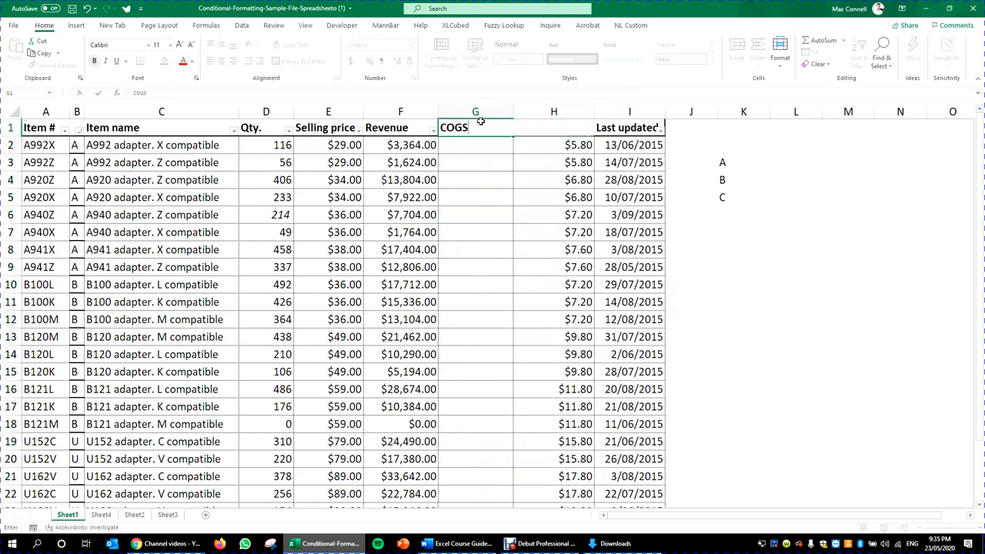
key("Return")
Step: Enter a RANDBETWEEN random COGS rate formula with bounds 0.1 and 0.3 in G2
type("=ran")
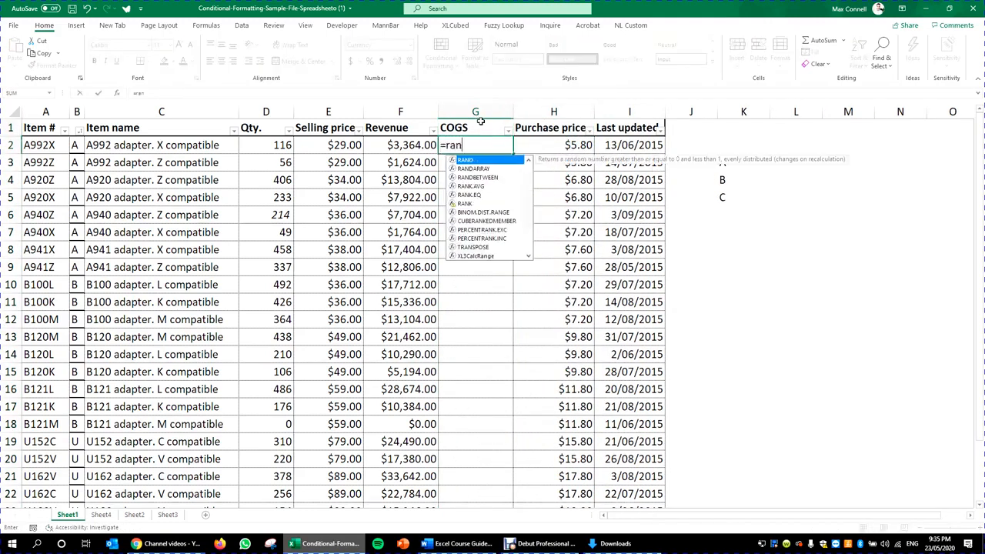
type("dbetween(")
key("Left")
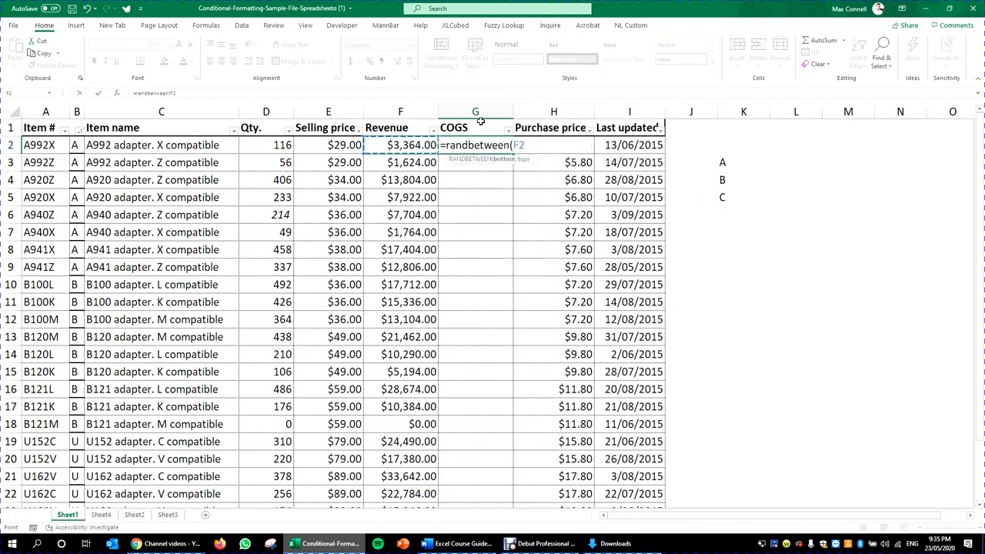
key("BackSpace")
key("BackSpace")
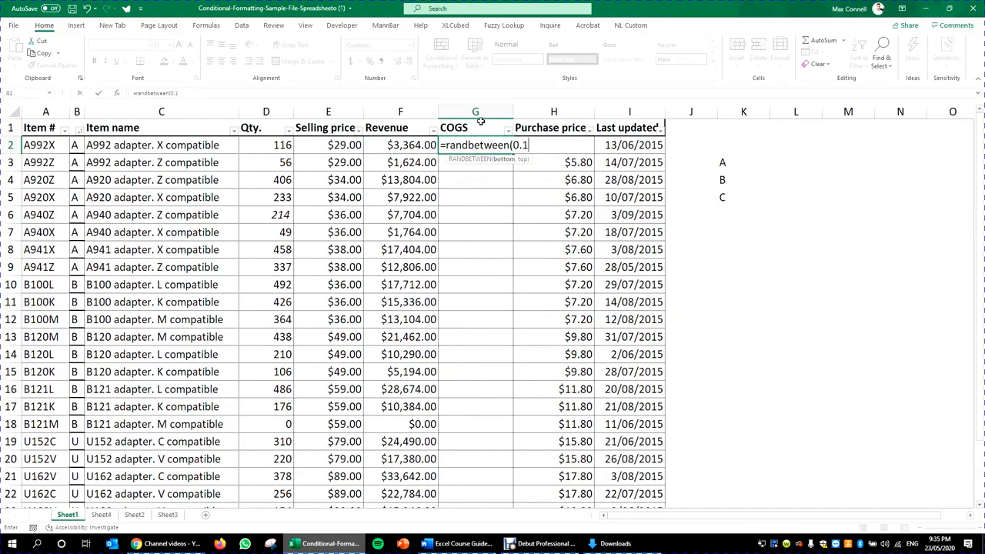
type("0.1,0.3)")
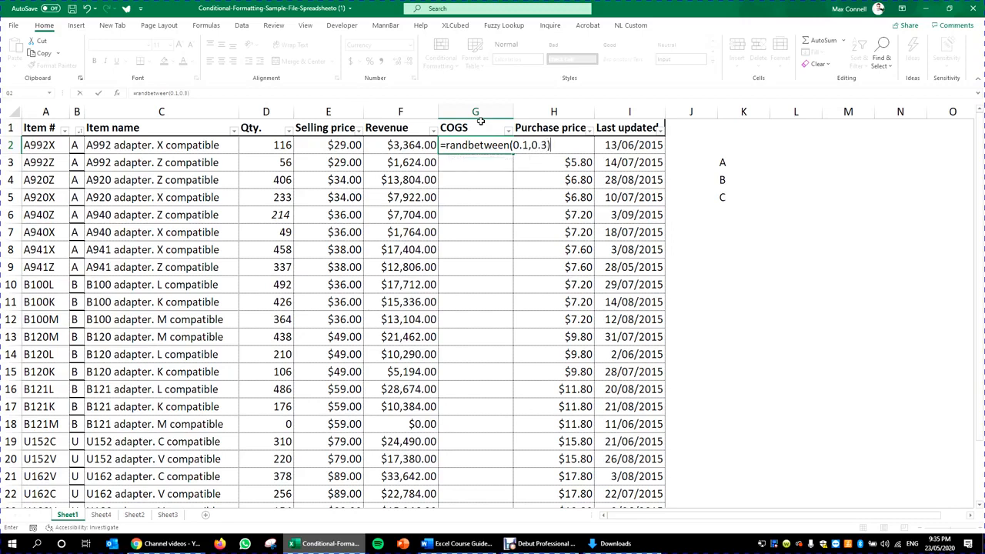
key("ctrl+Return")
Step: Format the G2 COGS rate as a percentage and check the rates against Revenue
left_click(369, 60)
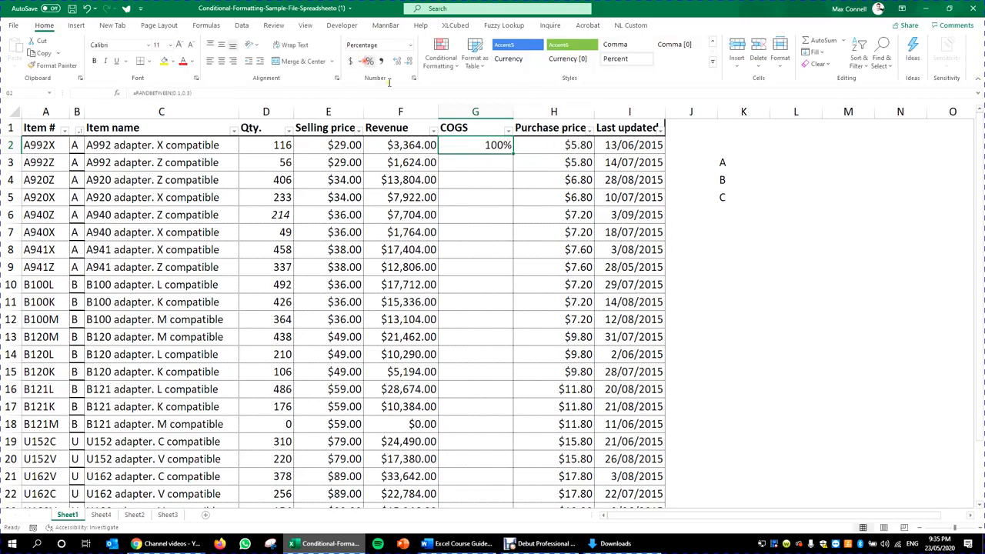
left_click(249, 94)
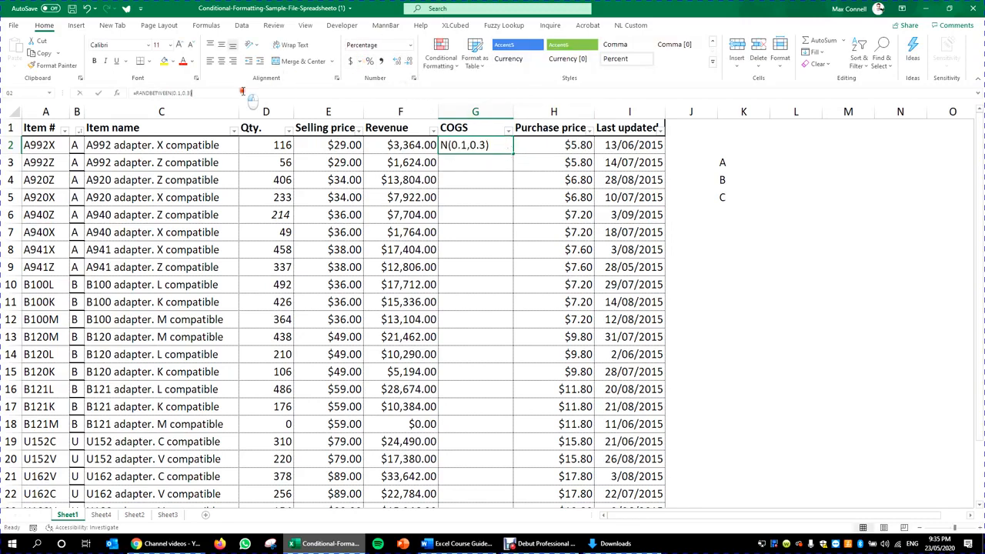
left_click(180, 94)
left_click(221, 97)
key("Escape")
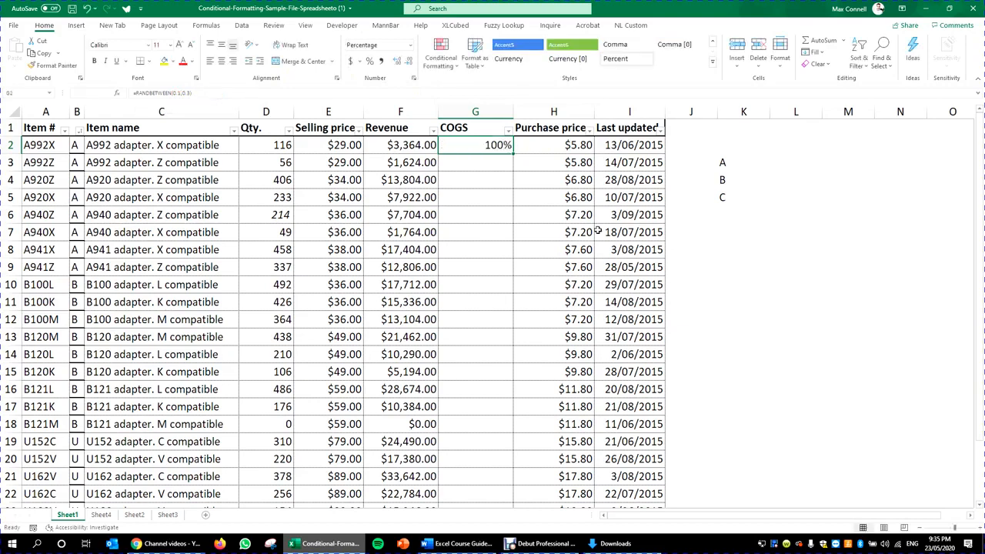
left_click(381, 61)
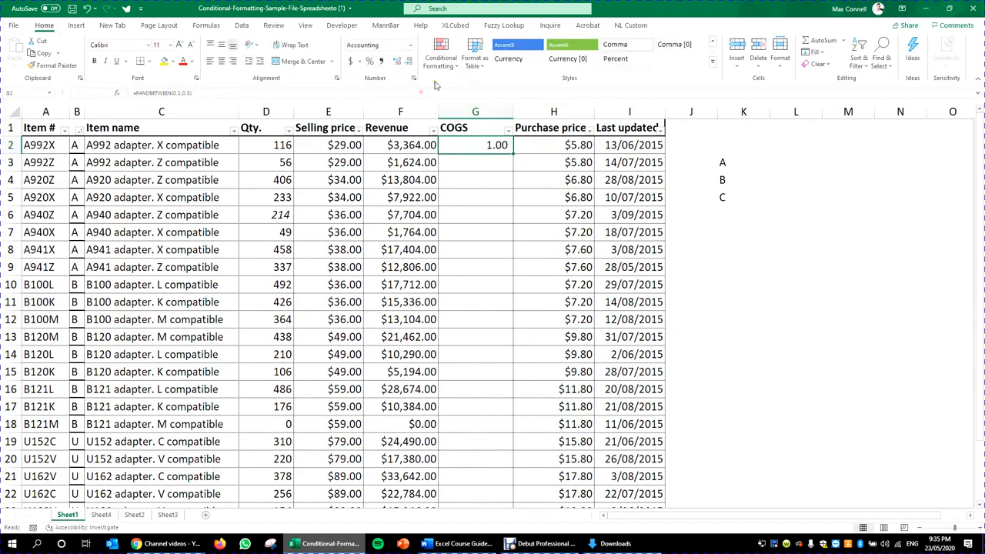
left_click(204, 95)
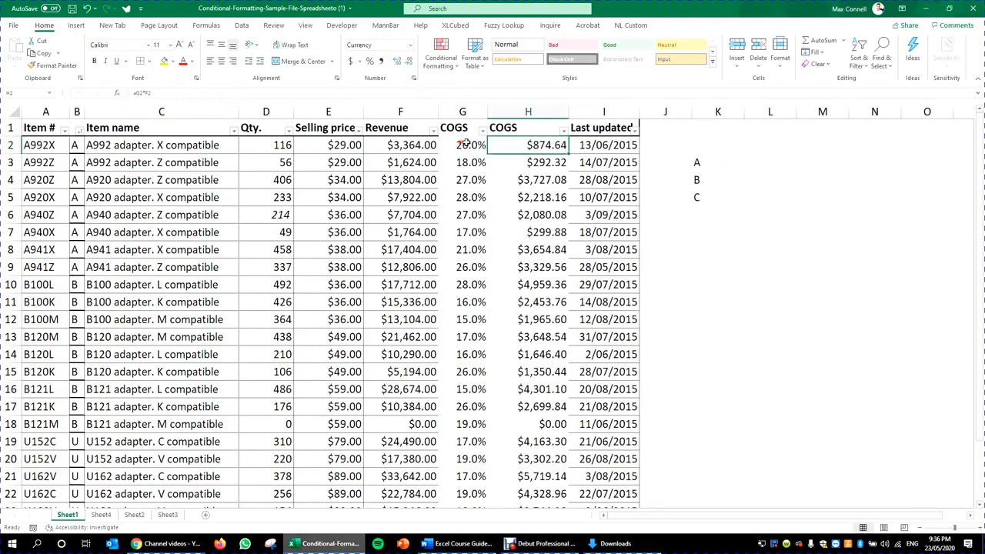
left_click(466, 144)
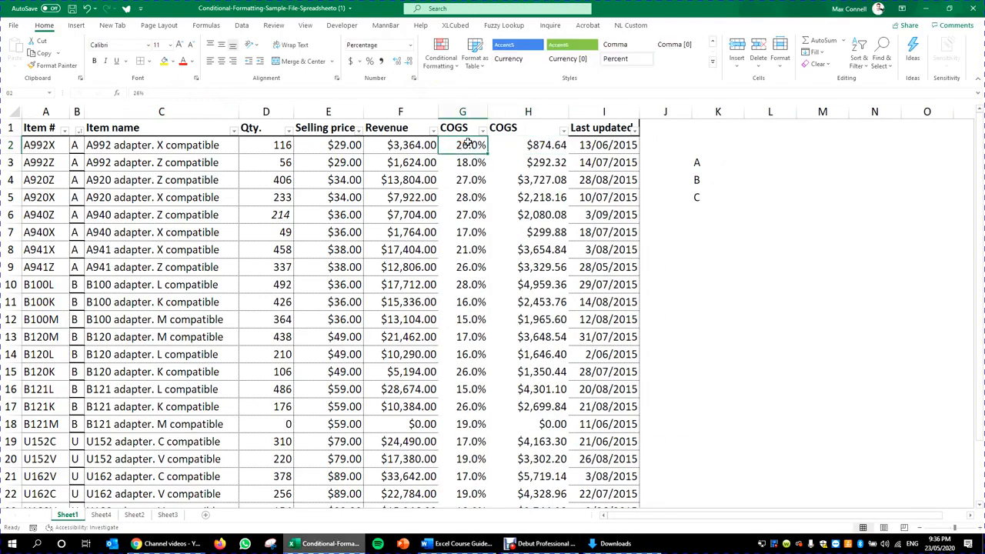
left_click(471, 197)
left_click(485, 146)
left_click(400, 146)
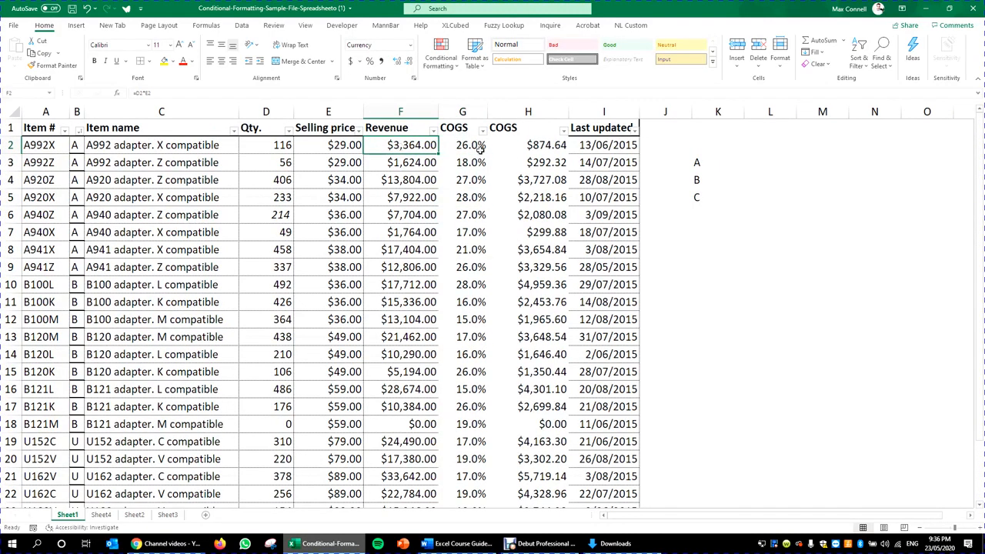
Step: Narrow column H to fit the COGS amounts
left_click(539, 146)
left_click_drag(558, 113, 533, 112)
left_click(531, 162)
left_click(578, 112)
right_click(577, 112)
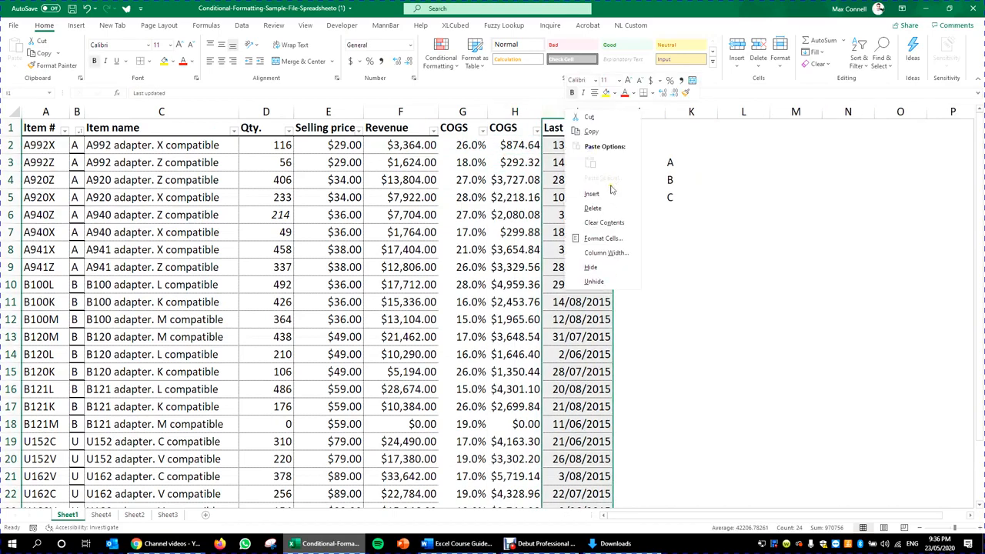
Step: Insert a GP column with =F2-H2 filled down every row in a smaller font
left_click(591, 193)
left_click(512, 127)
key("ctrl+c")
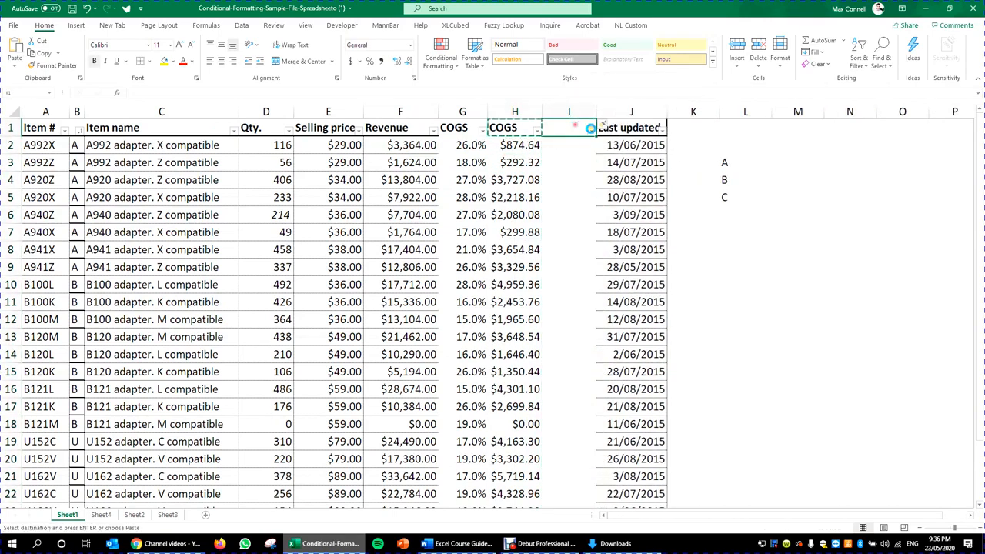
key("ctrl+v")
type("GP")
key("Return")
type("=")
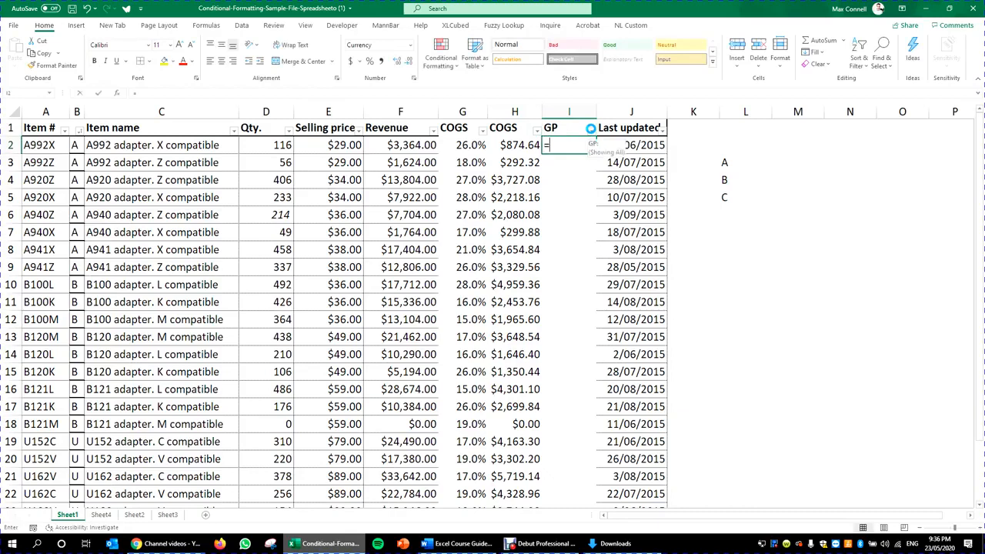
type("F2-H2")
key("ctrl+Return")
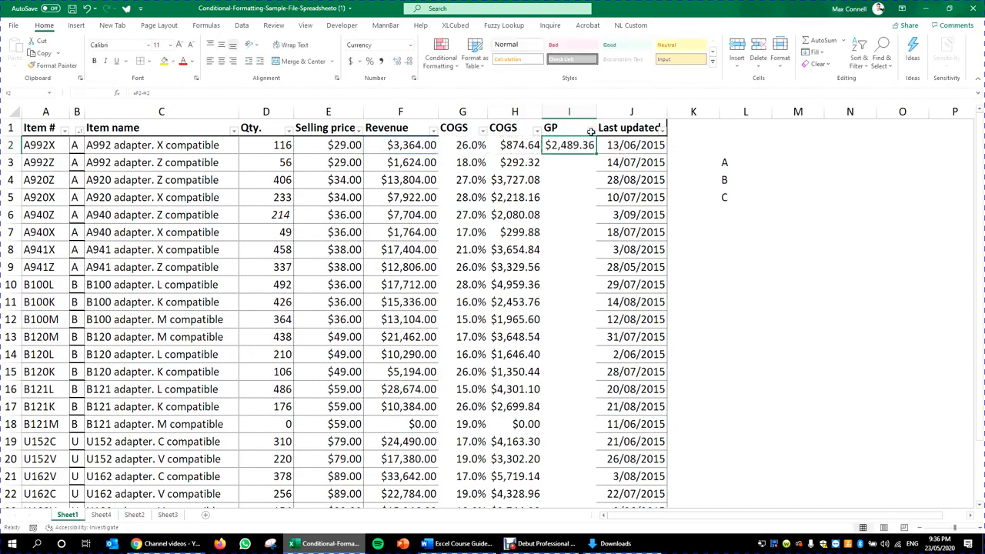
double_click(596, 154)
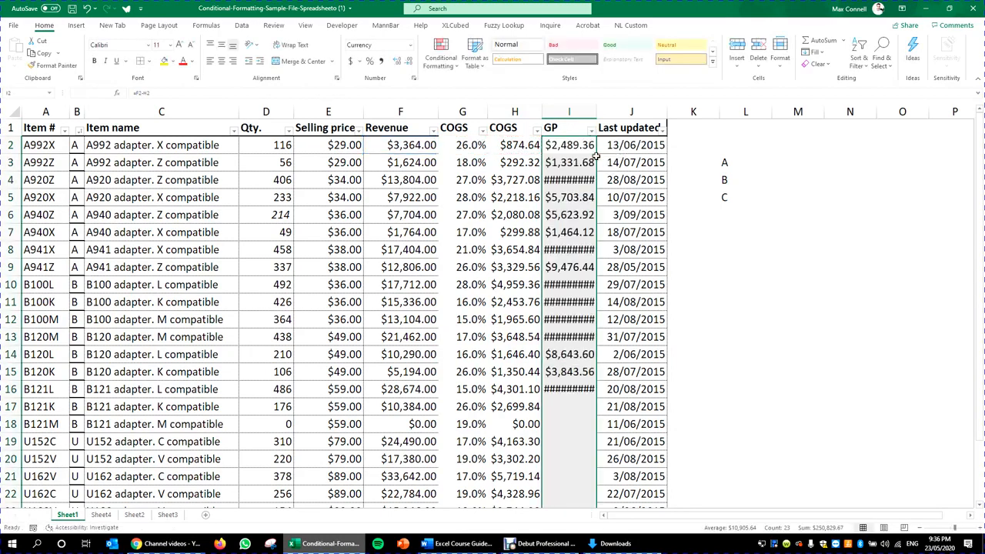
left_click(190, 44)
left_click(662, 223)
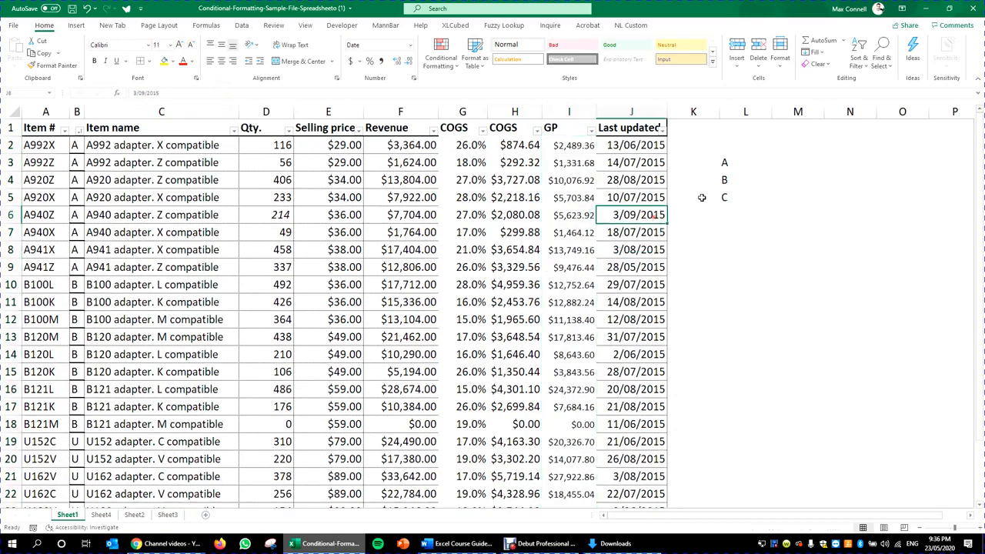
Step: Copy the Revenue header into M2 as a summary table heading
left_click(758, 144)
left_click(407, 128)
key("ctrl+c")
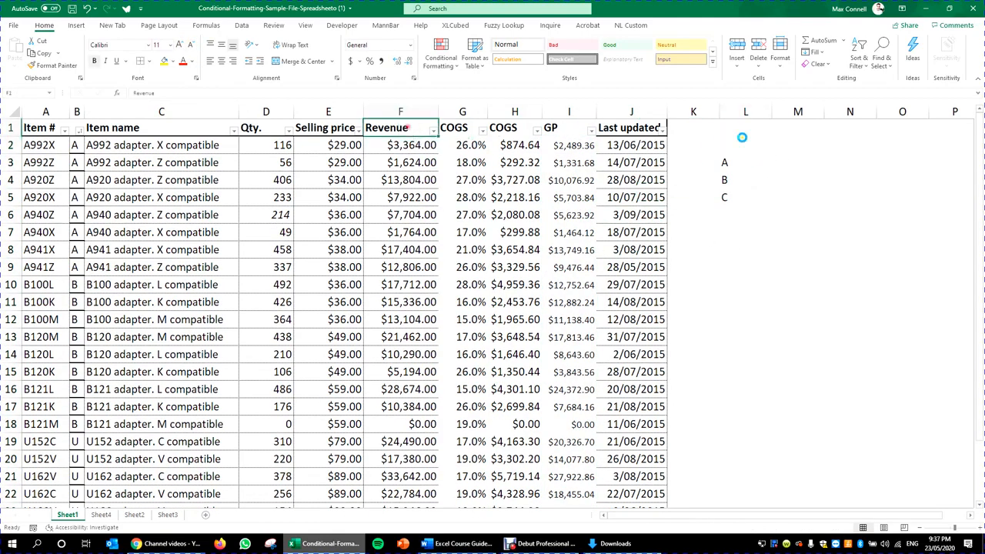
left_click(798, 142)
key("ctrl+v")
Step: Narrow column L and copy the GP header from I1 into N2, centred
left_click(850, 179)
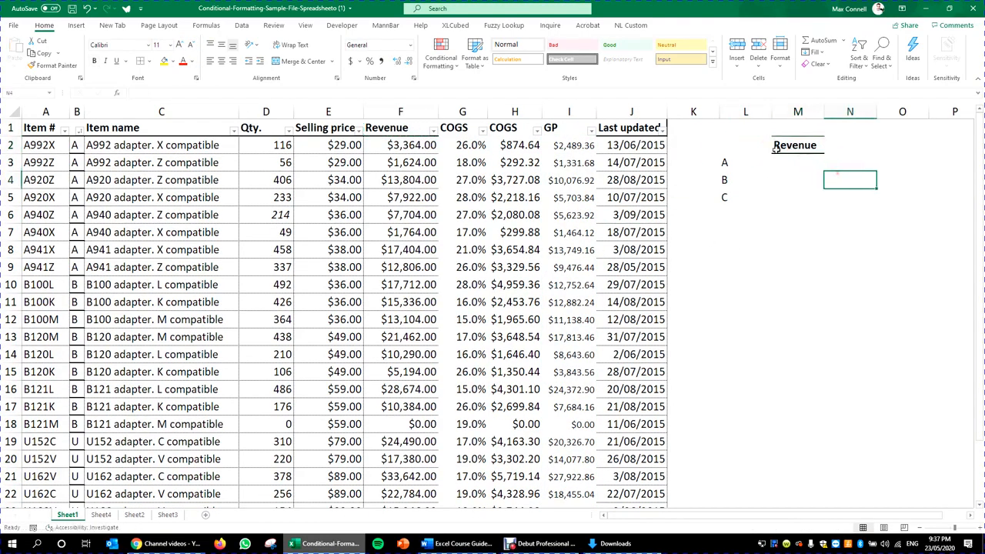
left_click_drag(777, 113, 744, 114)
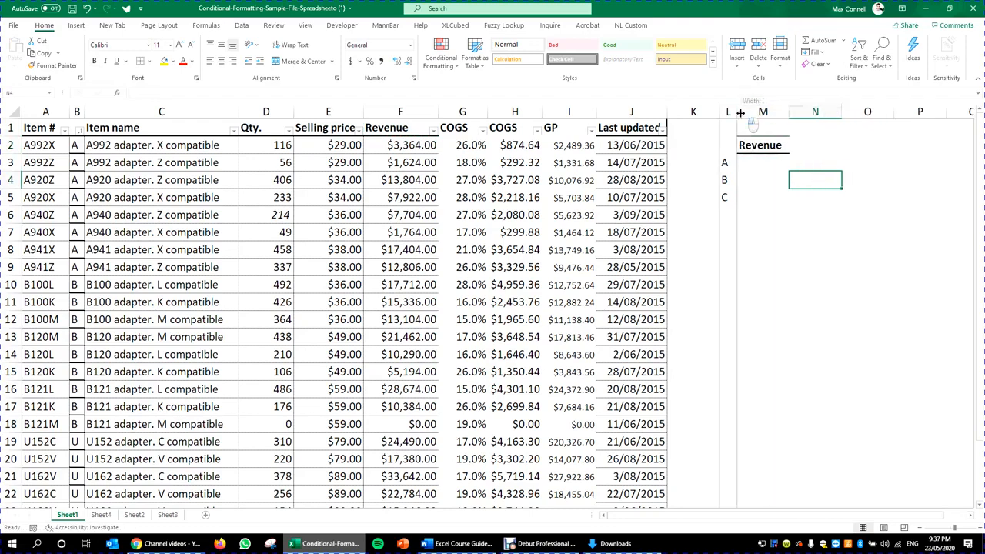
left_click(400, 128)
left_click(512, 128)
left_click(571, 127)
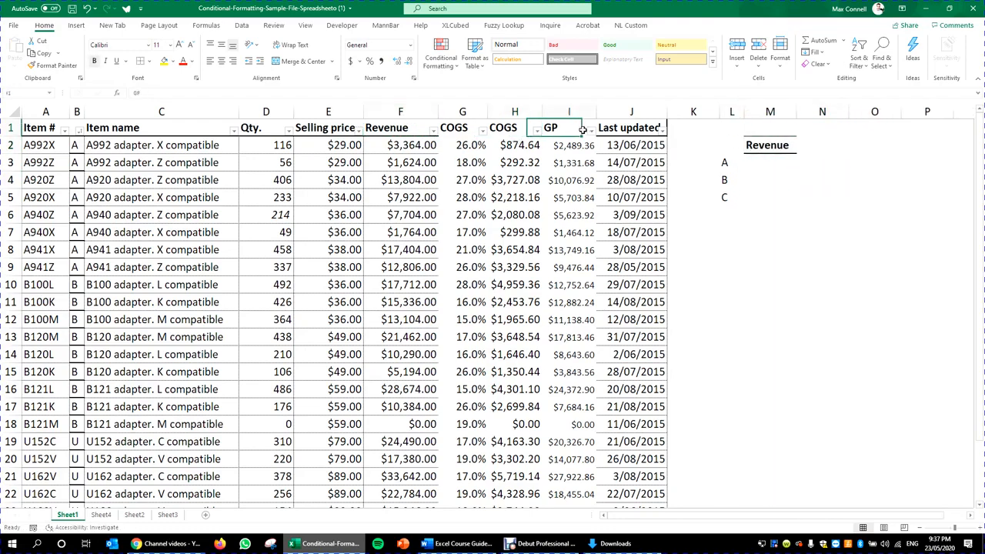
key("ctrl+c")
left_click(808, 149)
key("Return")
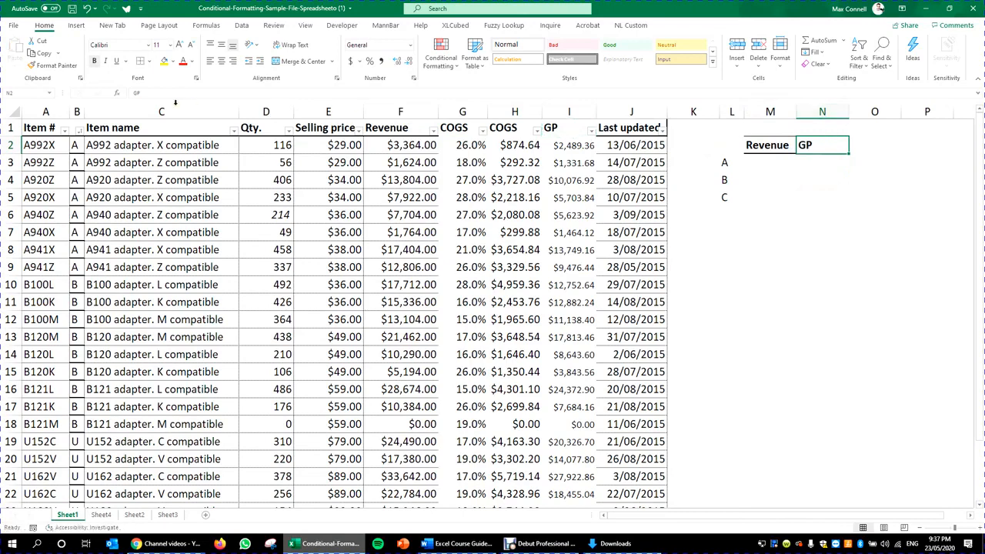
left_click(222, 62)
Step: Select various cells around the summary area in columns L to N
left_click(773, 197)
left_click(765, 162)
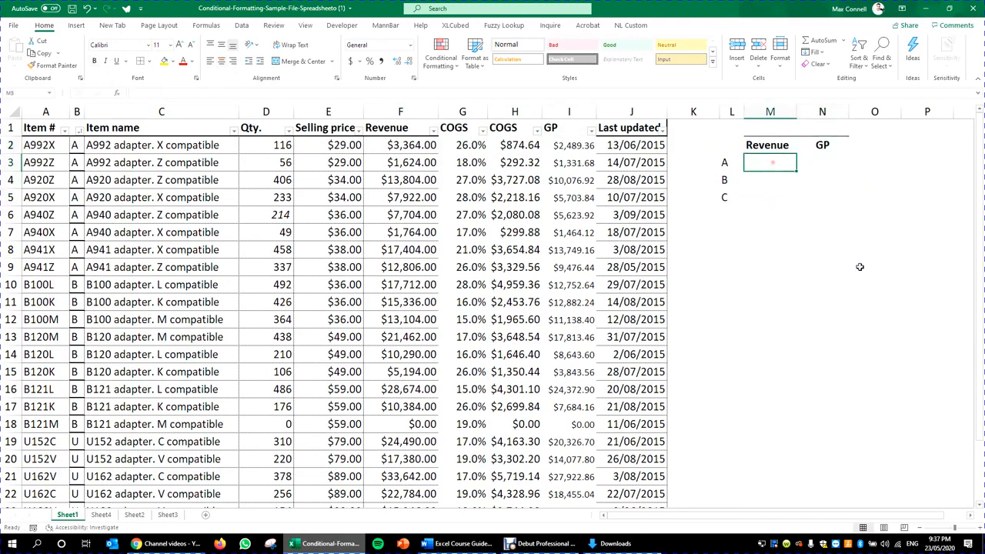
left_click(857, 267)
left_click(817, 198)
left_click(773, 162)
left_click(715, 217)
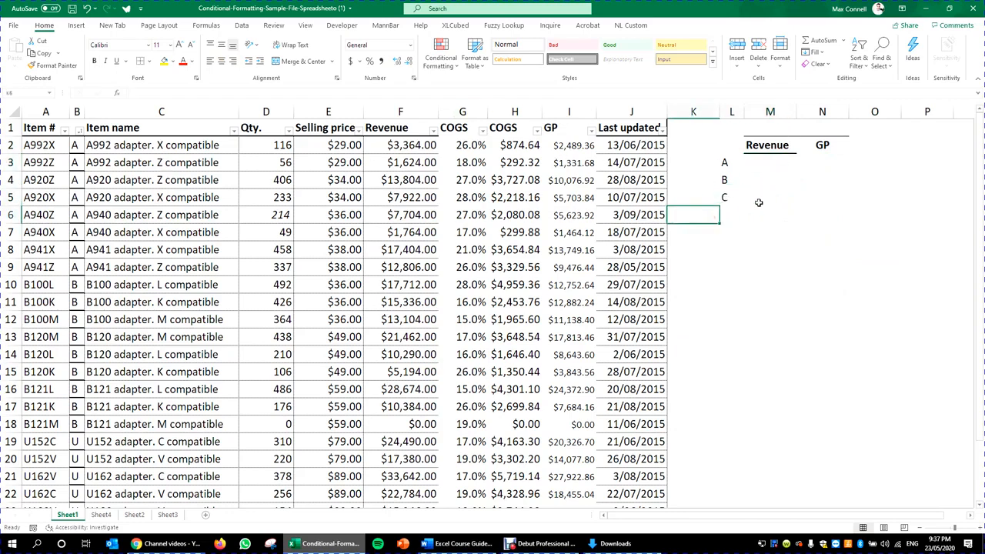
left_click(725, 167)
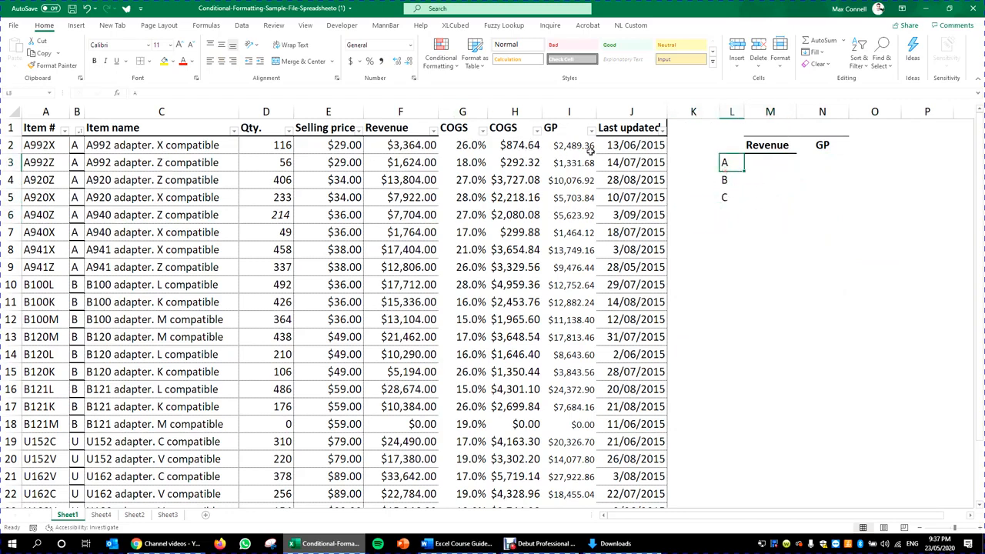
left_click(543, 144)
left_click(788, 216)
left_click(730, 244)
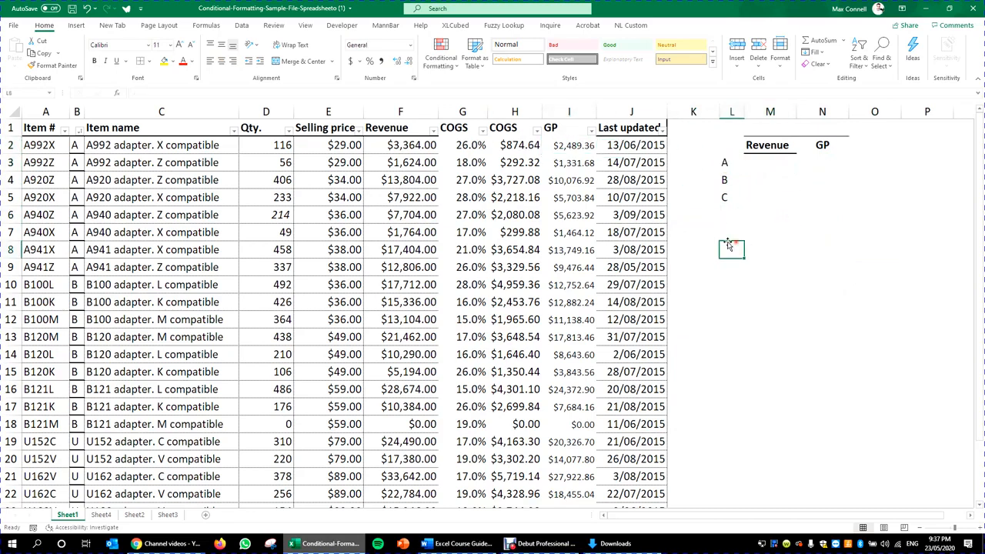
Step: Number column L from 1 to 5, clearing the extra 6 to 8
left_click(728, 236)
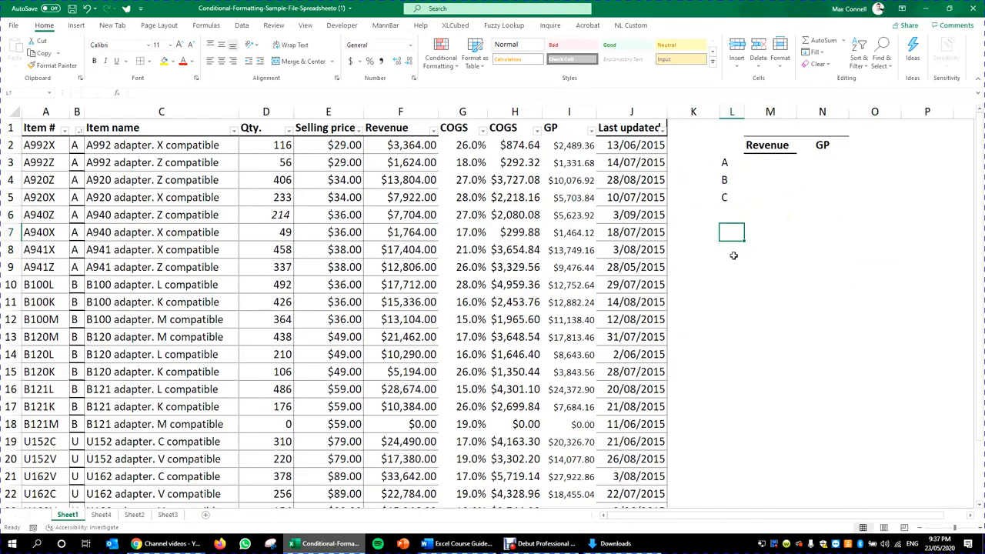
type("1")
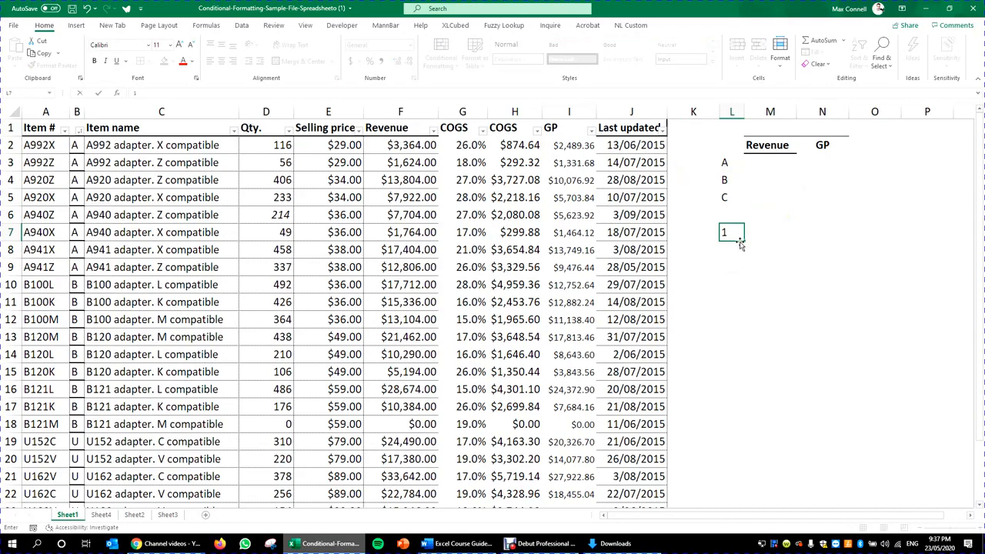
key("ctrl+Return")
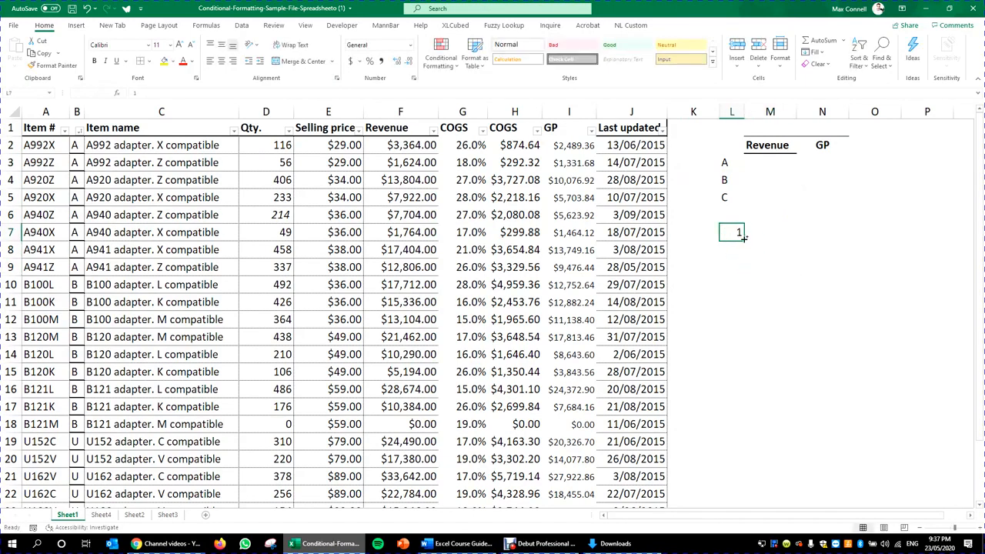
left_click_drag(744, 238, 744, 355)
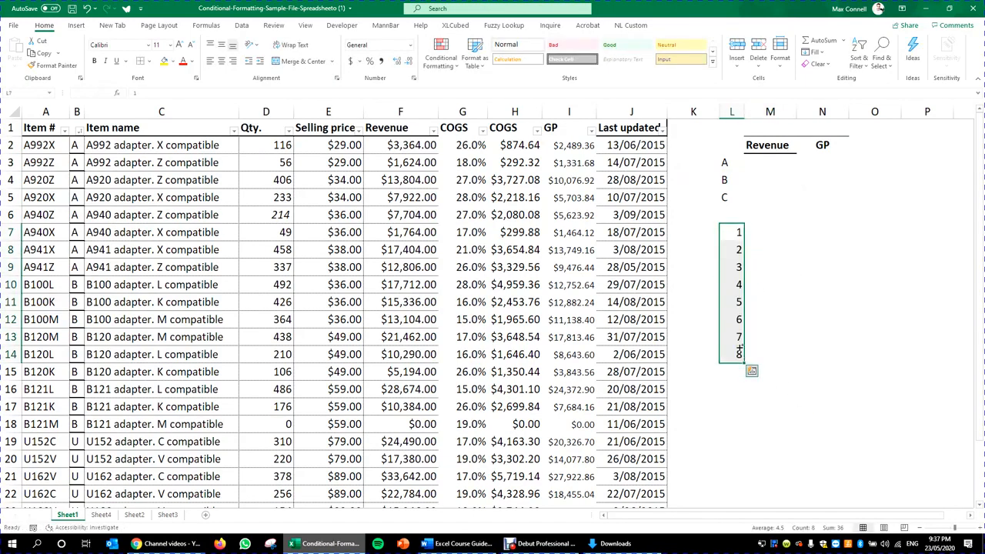
left_click_drag(740, 318, 743, 355)
key("Delete")
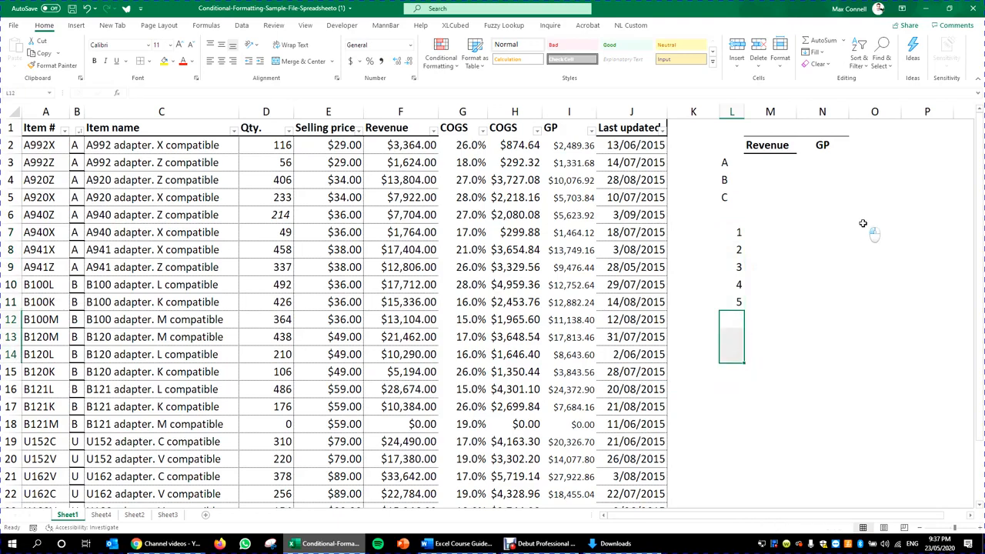
left_click_drag(732, 231, 726, 301)
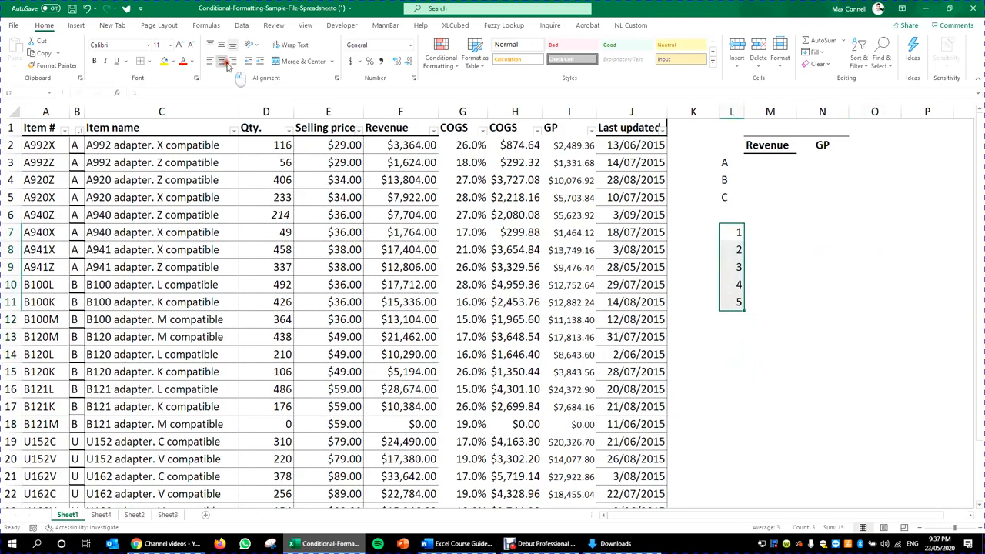
Step: Give the GP heading the Revenue heading's formatting with Format Painter
left_click(817, 267)
left_click(828, 203)
left_click(793, 150)
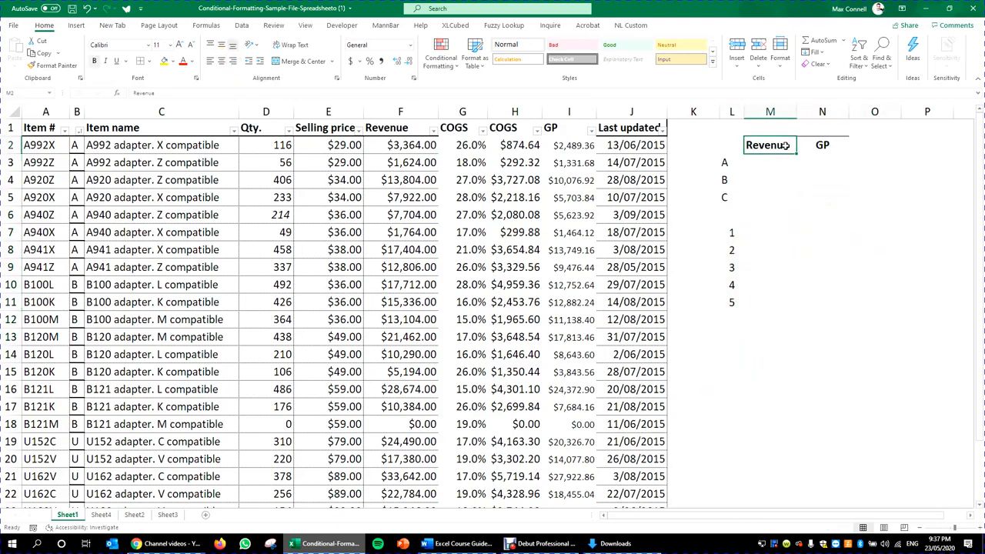
left_click(54, 70)
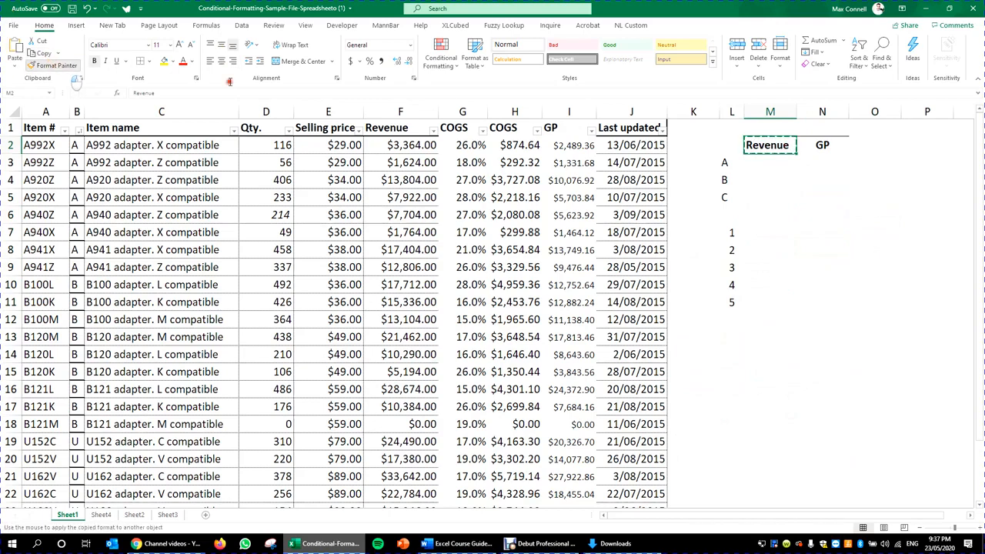
left_click(833, 150)
Step: Paste a second copy of the Revenue/GP headings above the 1–5 list
left_click_drag(784, 152, 807, 147)
key("ctrl+c")
left_click(766, 218)
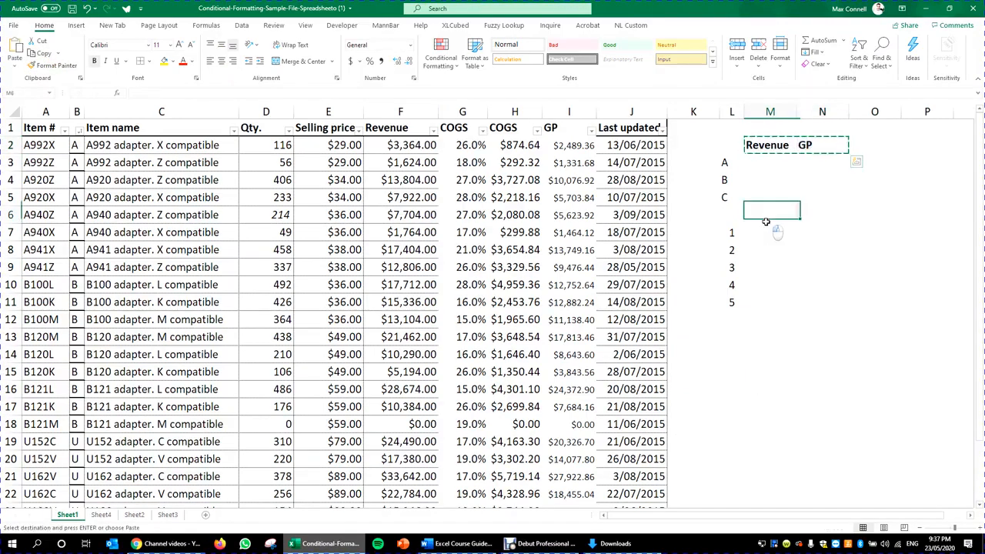
key("ctrl+v")
left_click(792, 250)
key("Escape")
Step: Move the second Revenue/GP table down one row
left_click_drag(734, 216, 824, 328)
left_click(822, 372)
left_click_drag(810, 176, 806, 164)
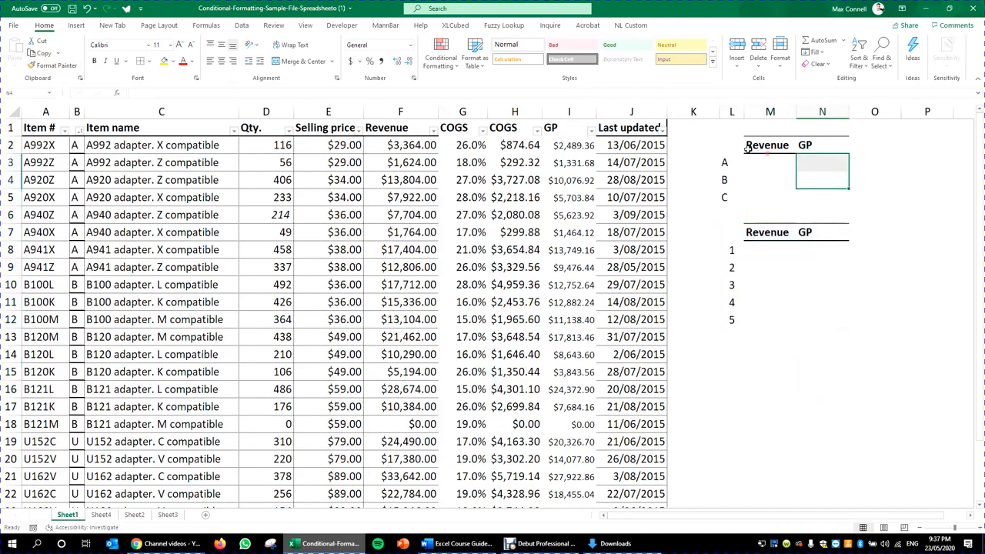
left_click(751, 163)
Step: Enter =SUMIF($B:$B,$L3,$F:$F) in the category A Revenue cell, giving 66392
type("=sumif(")
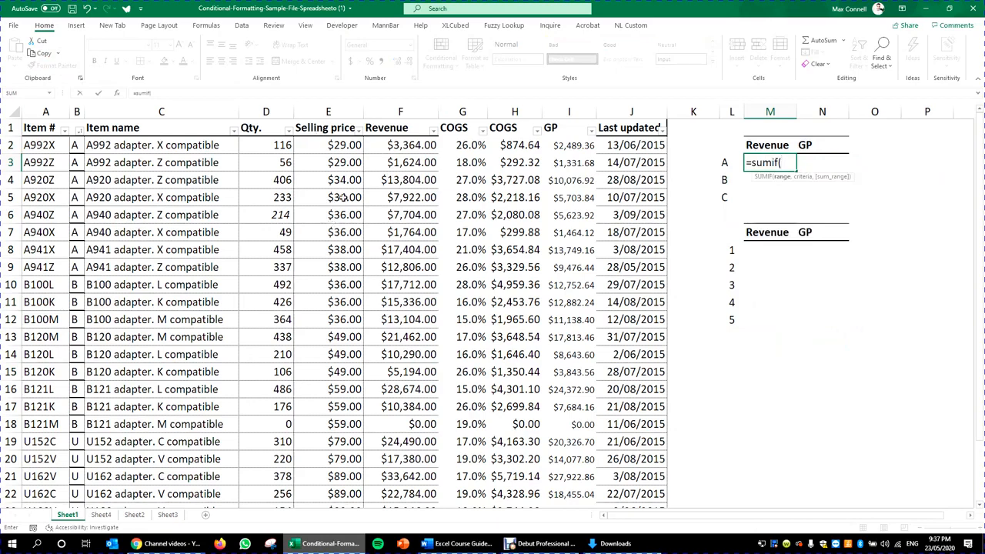
left_click(77, 111)
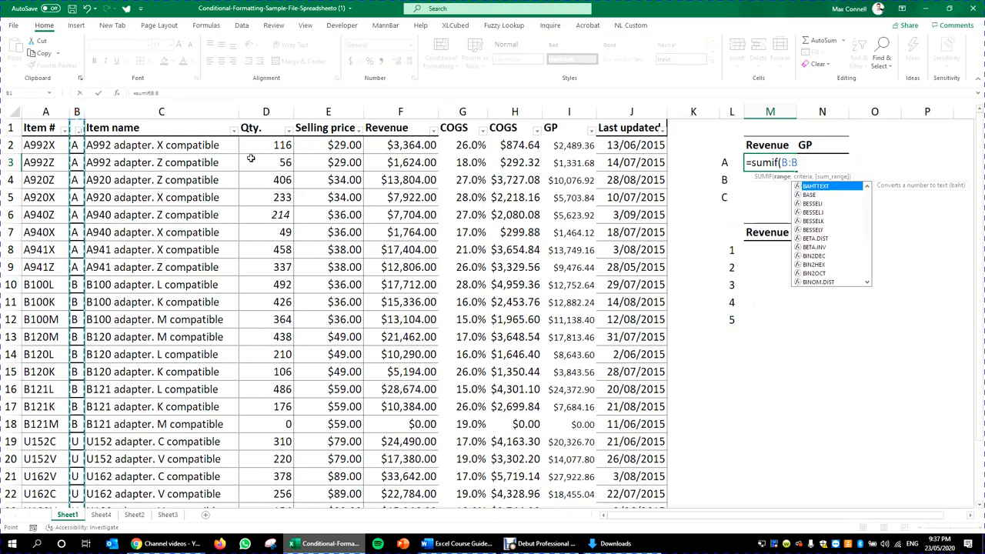
type(",")
left_click(729, 163)
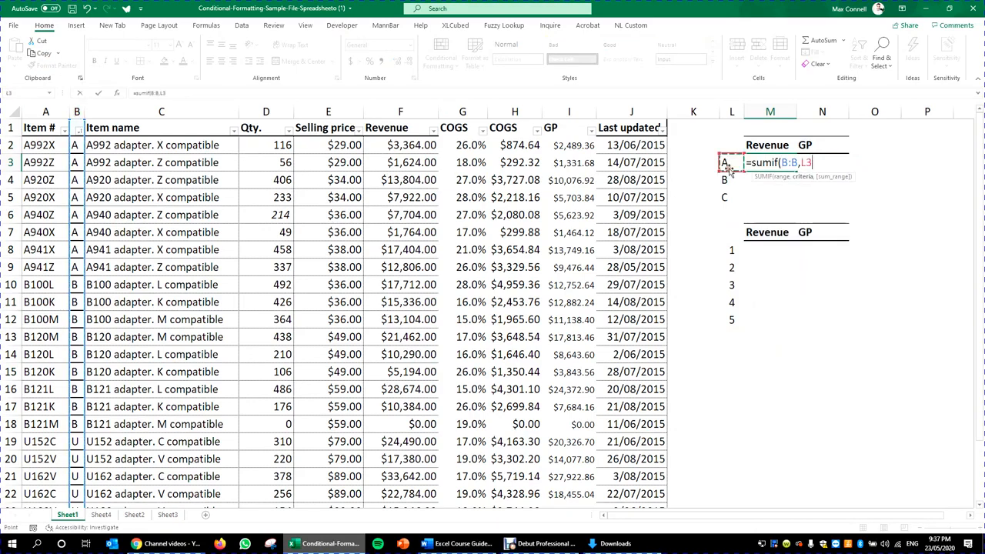
type(",")
left_click(408, 109)
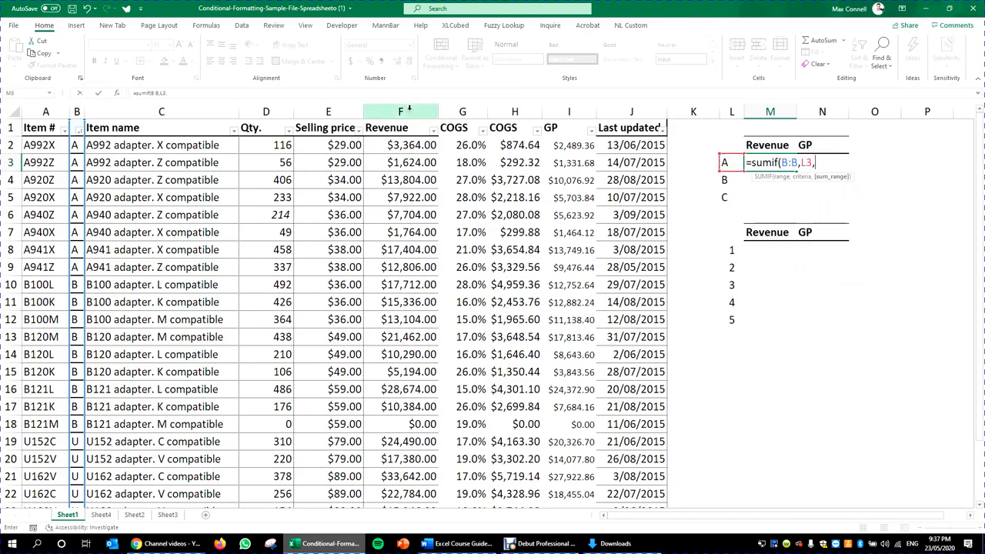
type(")")
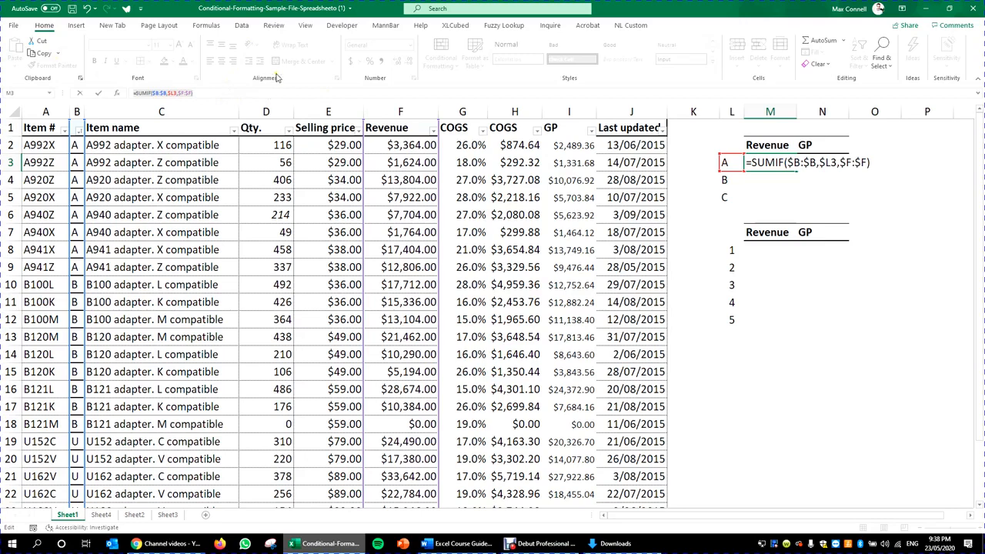
left_click(179, 92)
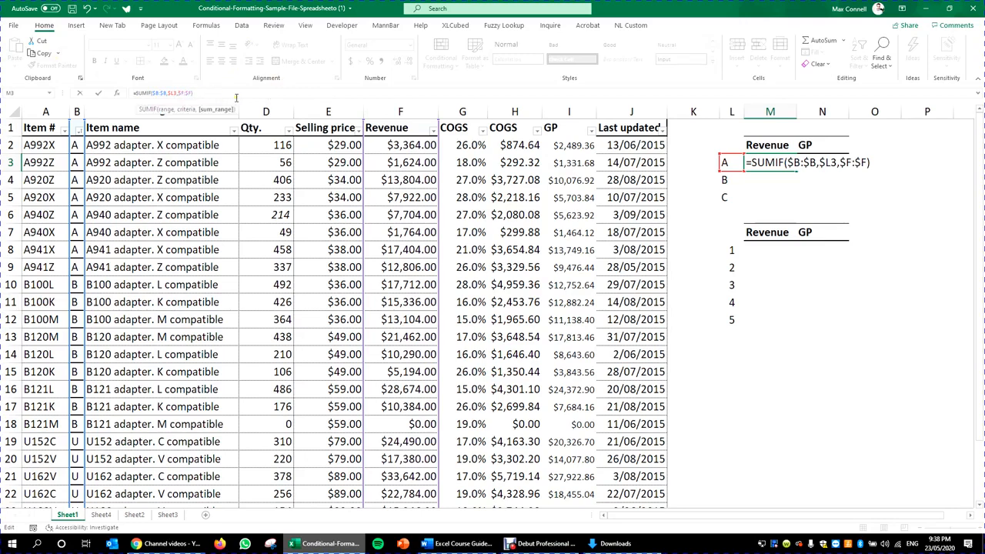
key("ctrl+Return")
Step: Copy the SUMIF formula down for categories B (122156) and C (0)
key("ctrl+c")
key("Down")
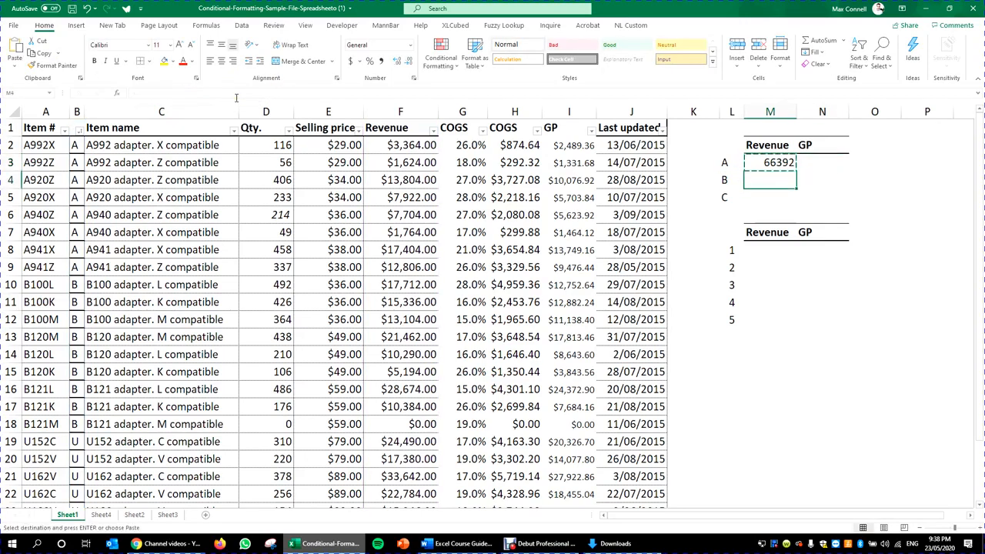
key("ctrl+v")
key("Down")
key("ctrl+v")
key("Escape")
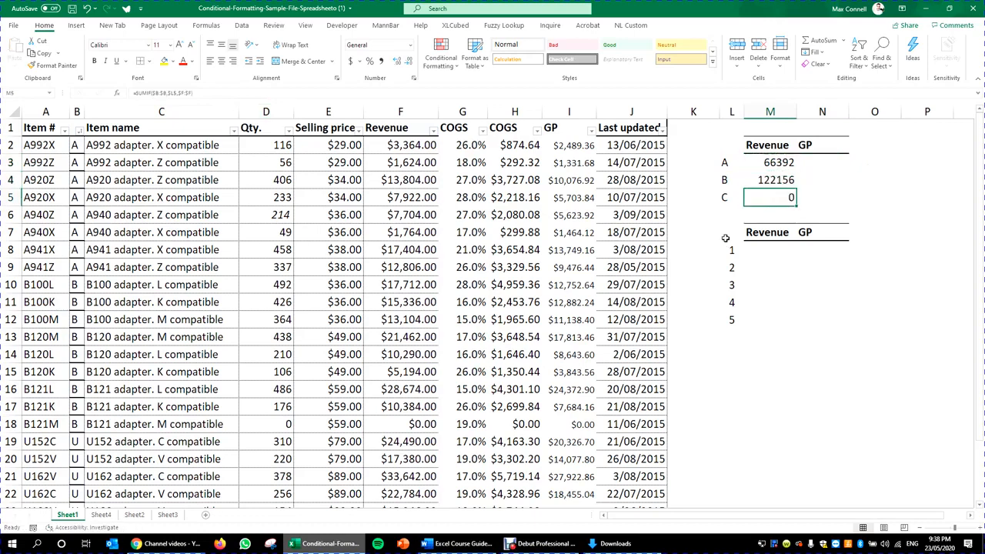
Step: Move the second table down a row and AutoSum the three revenues to 188548
left_click_drag(725, 238, 830, 347)
left_click(822, 416)
left_click(774, 215)
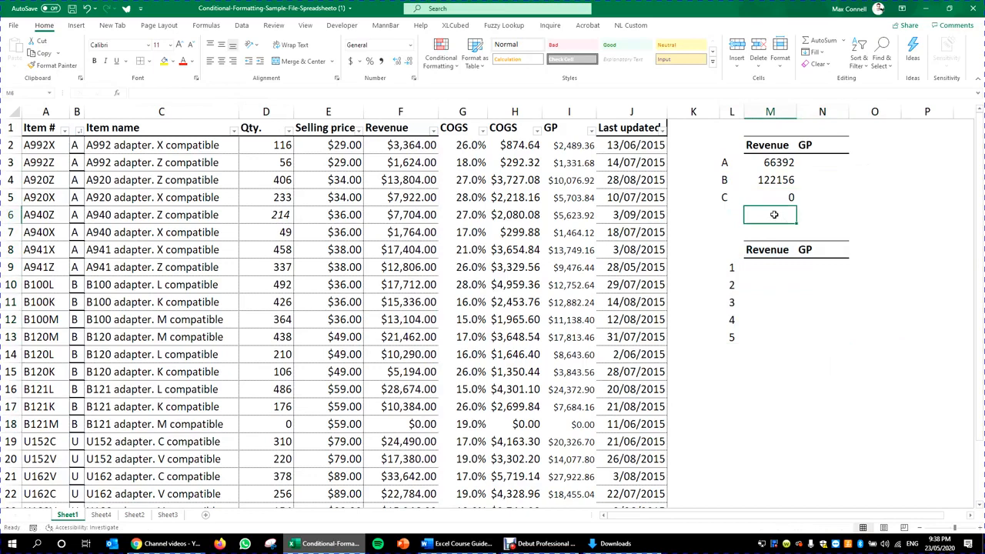
key("alt+equal")
key("ctrl+Return")
left_click_drag(728, 254, 828, 375)
Step: Add a chk formula subtracting the SUM of the Revenue column from the summary total
left_click(788, 229)
type("=")
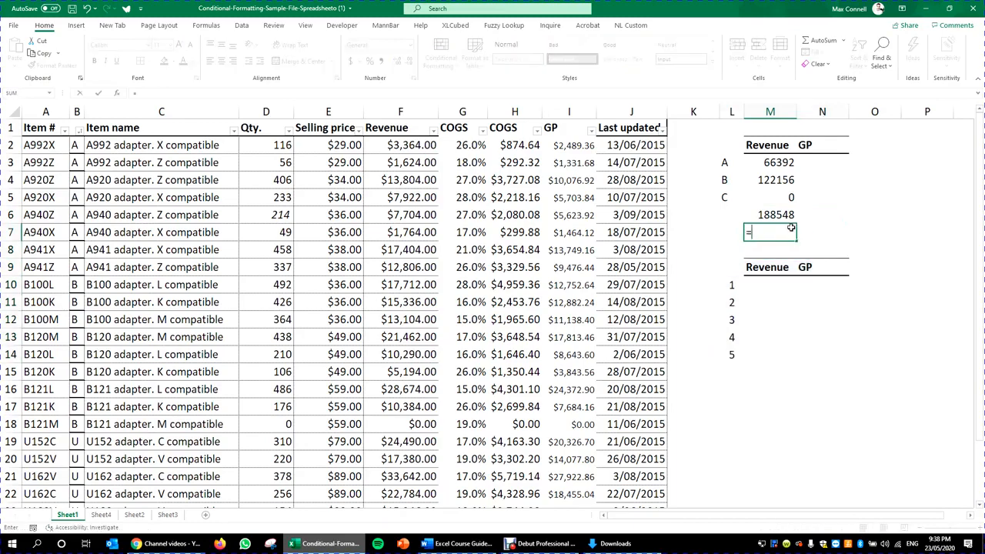
key("Up")
type("-sum(")
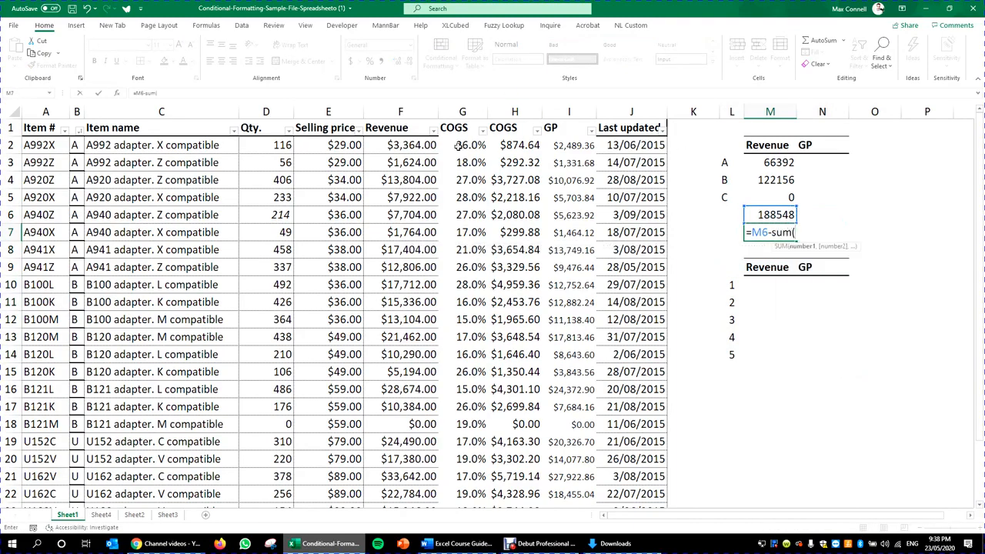
left_click(385, 149)
left_click_drag(385, 149, 400, 496)
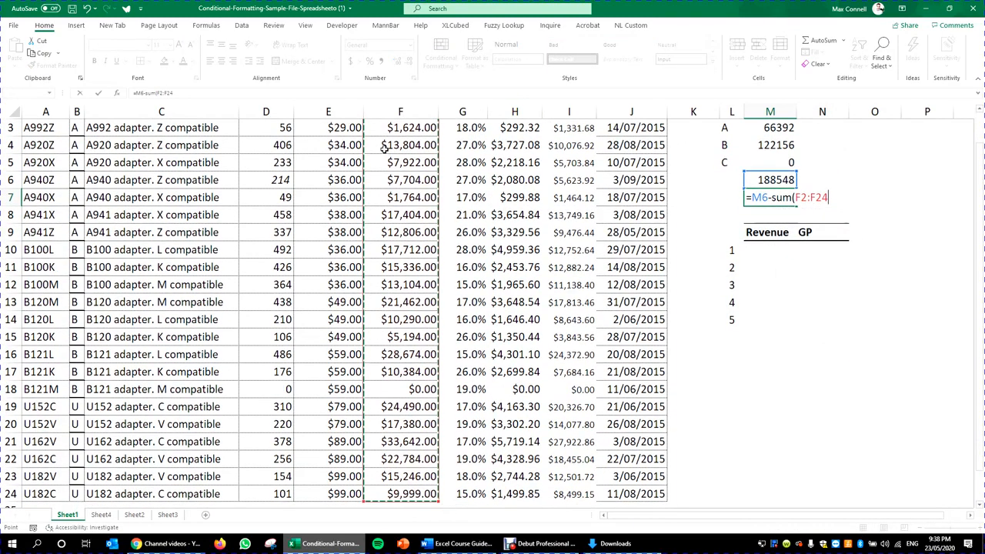
key("Return")
key("Return")
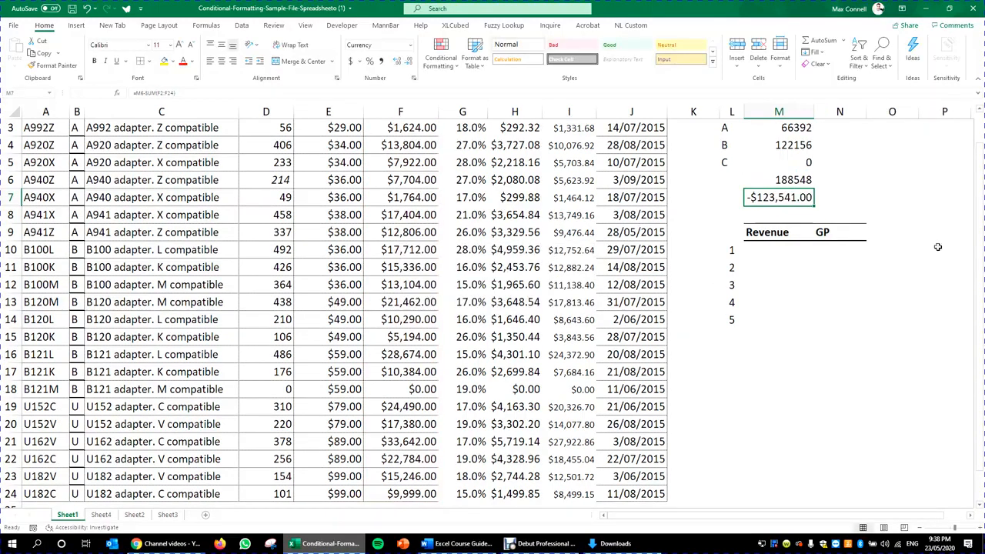
Step: Inspect the difference check formula, leaving it unchanged
scroll(875, 246, "up", 1)
left_click(779, 233)
double_click(778, 232)
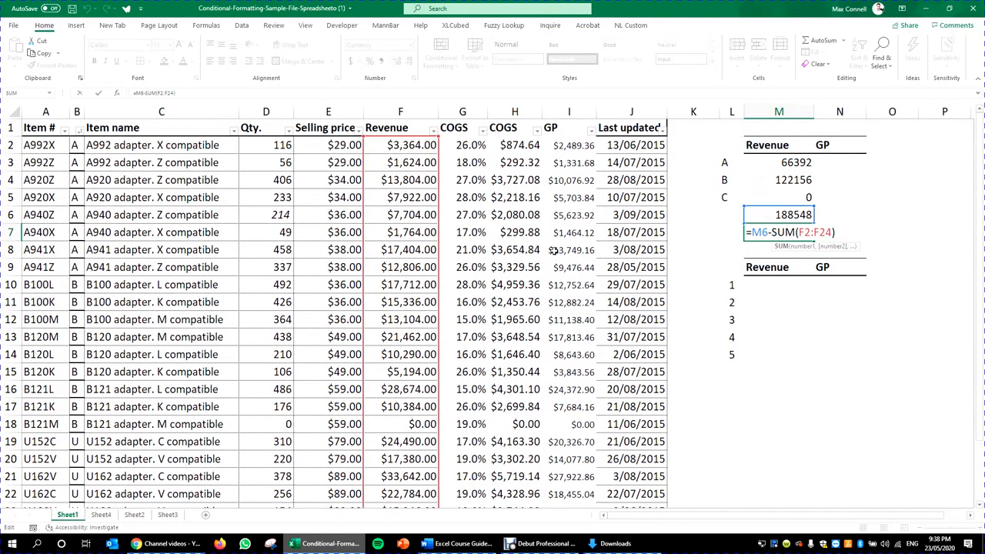
scroll(552, 251, "down", 8)
scroll(553, 251, "up", 4)
key("Escape")
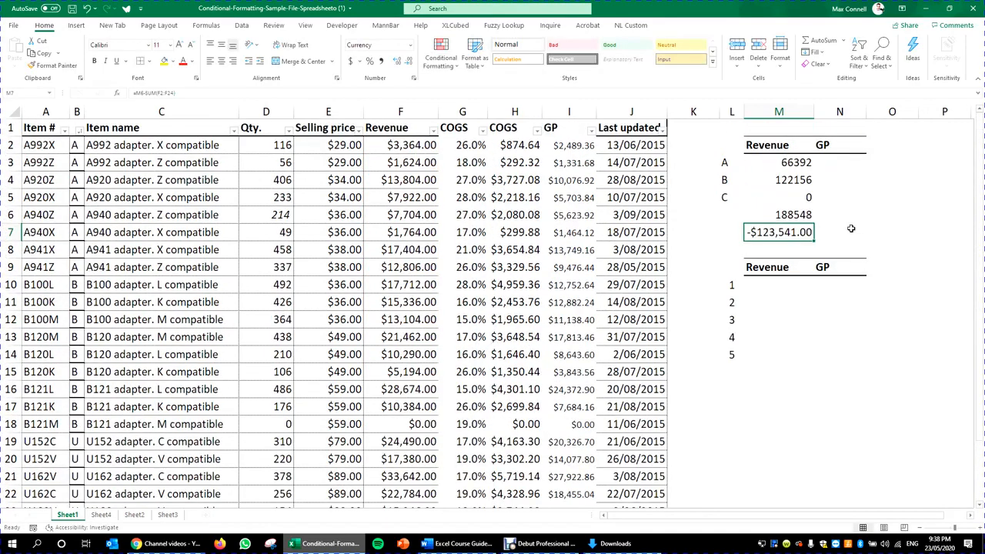
Step: Review the SUMIF revenue formulas for categories A, B and C
left_click(832, 201)
double_click(787, 162)
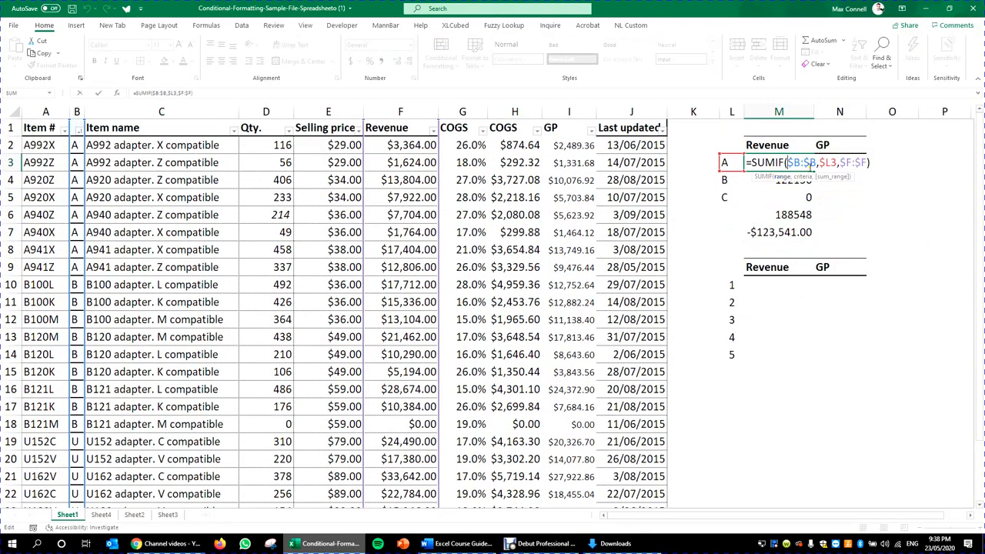
key("Escape")
double_click(787, 162)
left_click(785, 178)
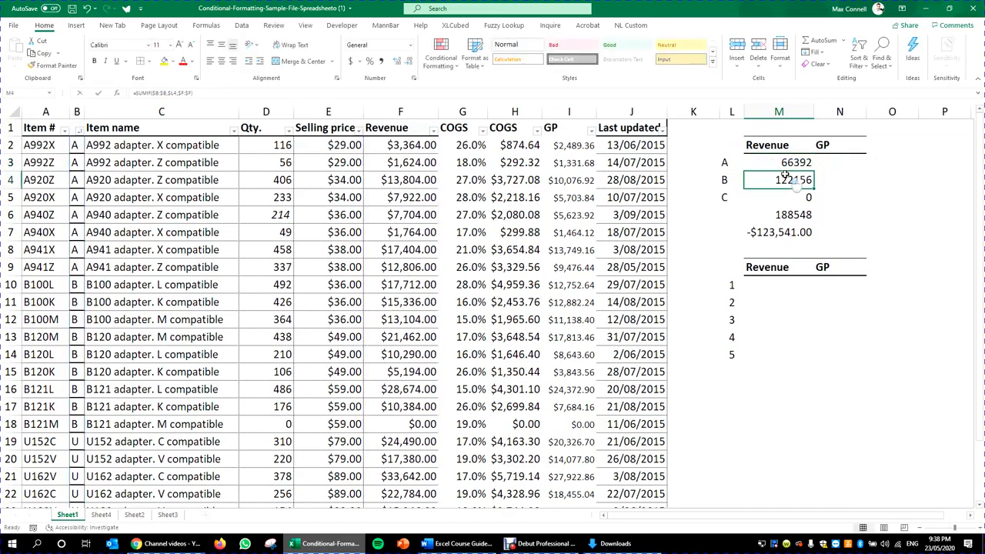
double_click(785, 178)
scroll(760, 211, "down", 5)
scroll(760, 210, "up", 5)
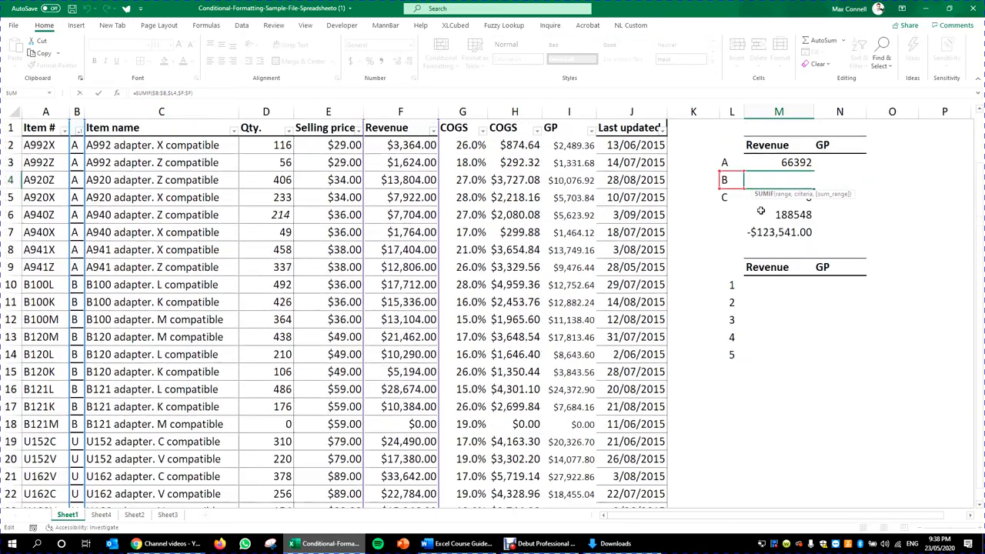
left_click(812, 197)
double_click(812, 197)
scroll(545, 232, "down", 5)
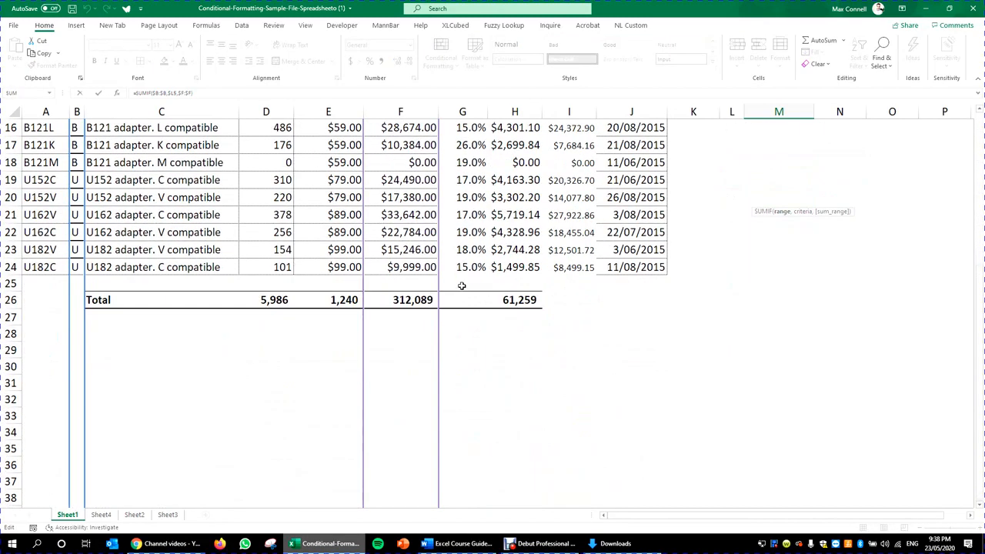
scroll(546, 232, "up", 5)
key("ctrl+Return")
Step: Rename category C to U, so its revenue becomes 123541
left_click(731, 203)
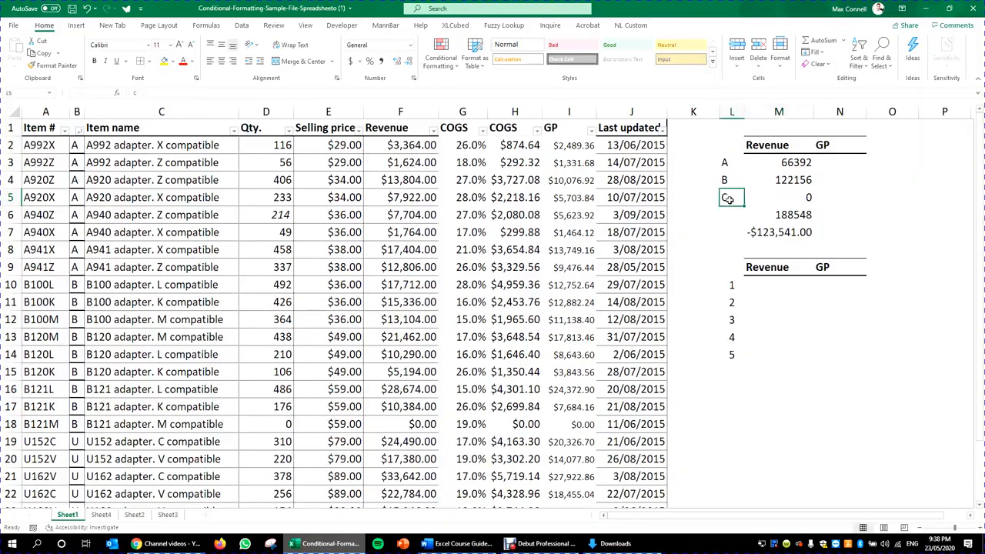
type("U")
key("ctrl+Return")
left_click(851, 170)
left_click(792, 214)
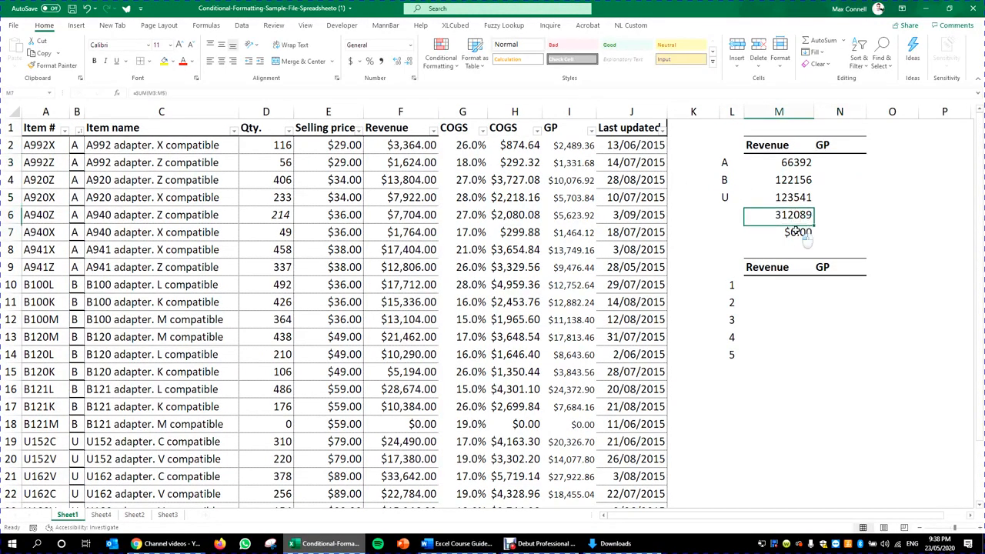
Step: Label the total row 'total' and put an outside border around it
left_click(728, 214)
type("total")
key("Return")
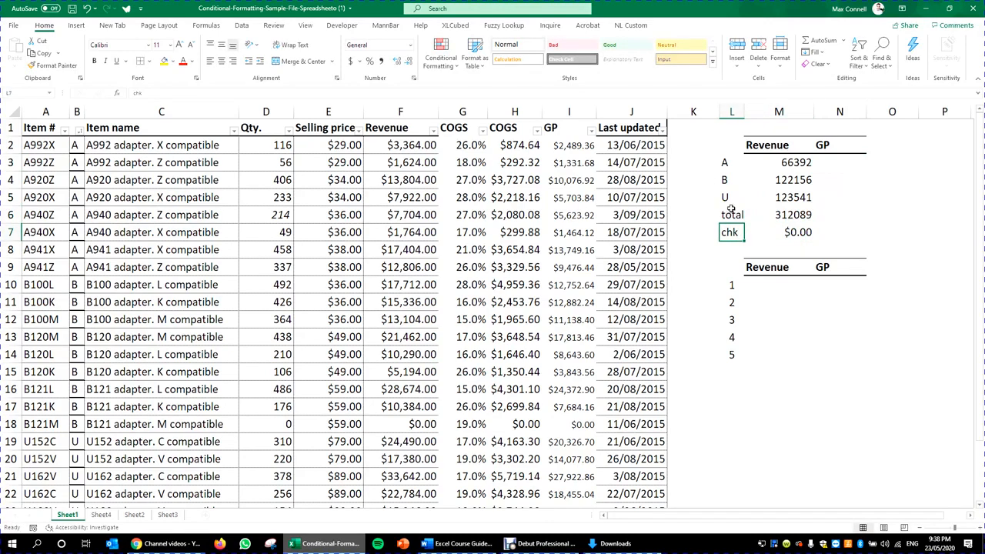
left_click_drag(732, 212, 854, 217)
left_click(150, 61)
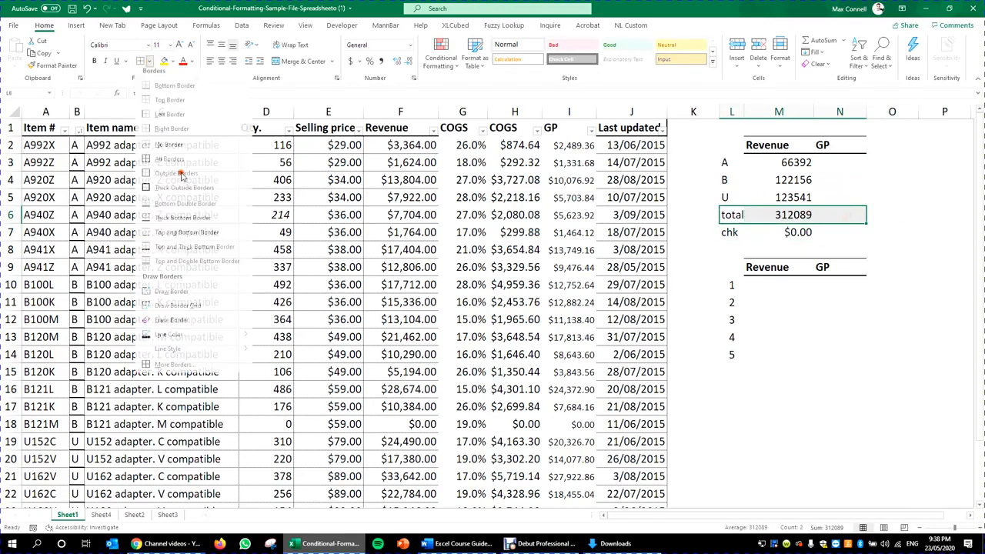
left_click(182, 175)
left_click(840, 197)
left_click(805, 158)
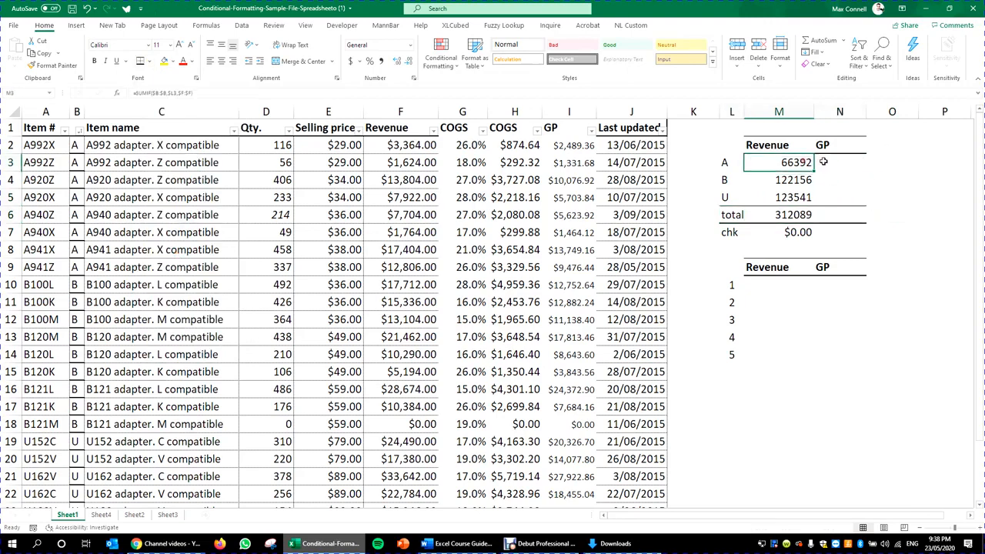
Step: Copy the category A Revenue formula into GP, changing its sum range to $I:$I
key("ctrl+c")
left_click(847, 162)
key("ctrl+v")
key("Escape")
key("F2")
left_click(444, 172)
key("Escape")
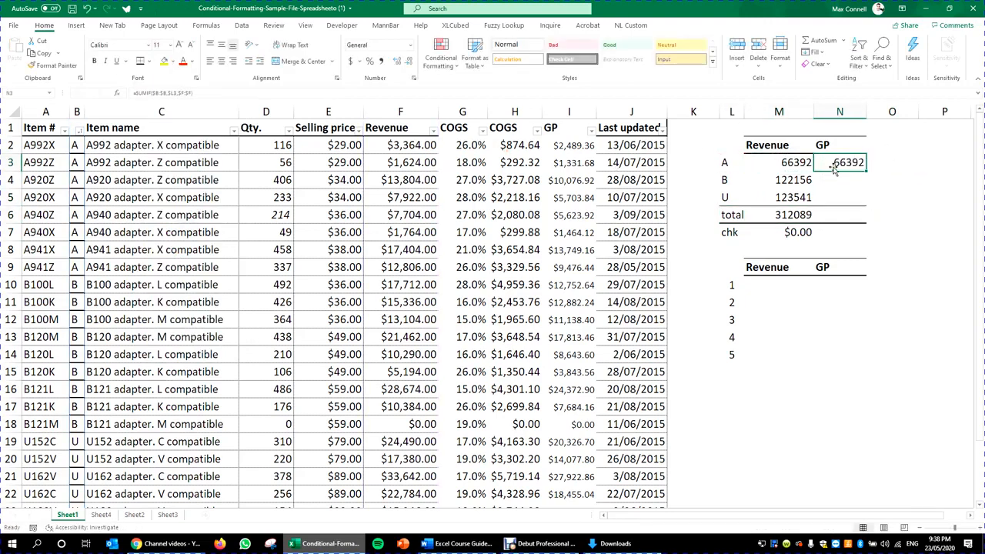
key("F2")
left_click_drag(442, 177, 556, 175)
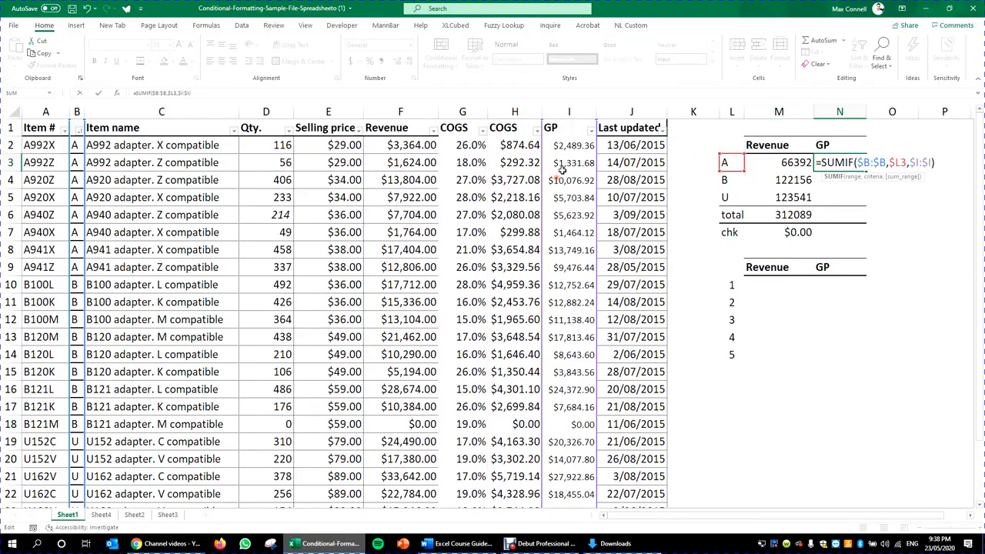
key("ctrl+Return")
Step: Paste the GP formula as formulas only for categories A, B and U
key("ctrl+c")
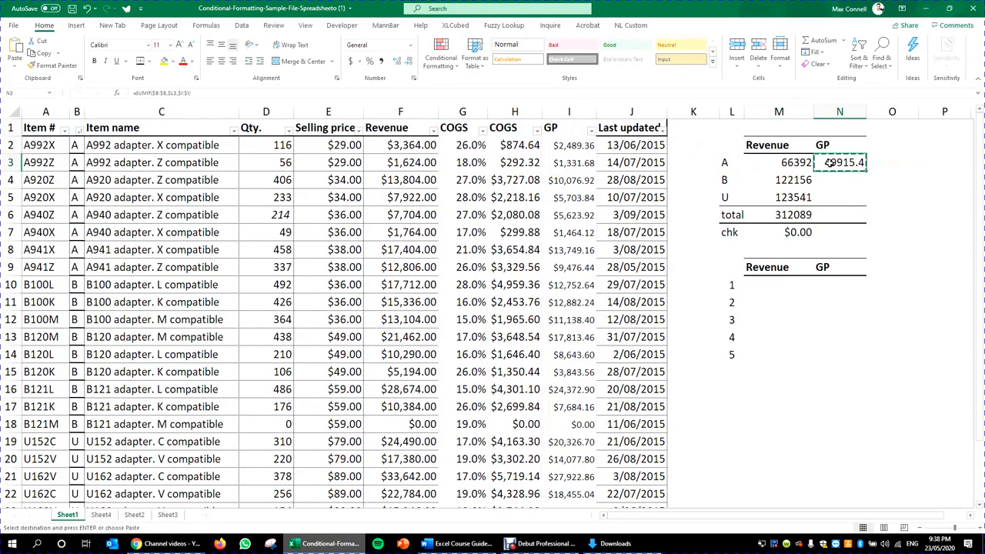
left_click_drag(840, 162, 832, 188)
key("ctrl+alt+v")
key("f")
key("Return")
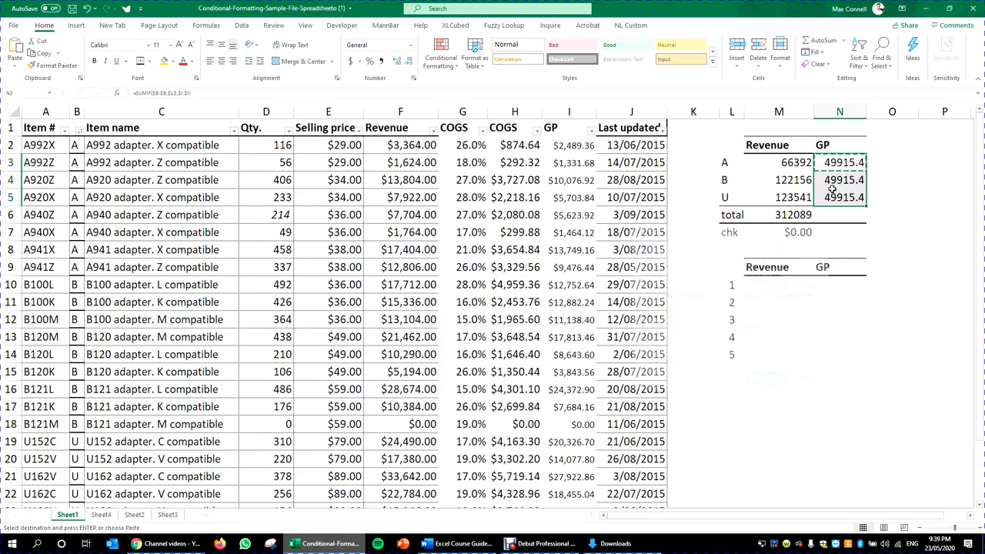
key("Escape")
Step: Copy the Revenue total formula into the GP column, totalling 250830
left_click(784, 213)
key("ctrl+c")
left_click(854, 215)
key("Return")
left_click(829, 227)
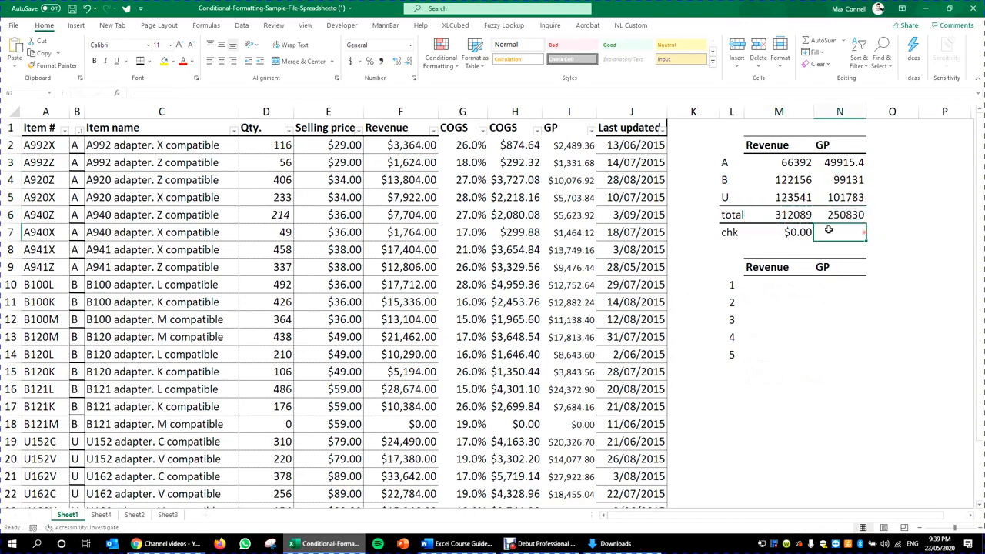
Step: Copy the chk formula to GP and point its SUM at column I for $0.00
left_click(803, 229)
key("ctrl+c")
left_click(849, 230)
key("ctrl+v")
double_click(854, 233)
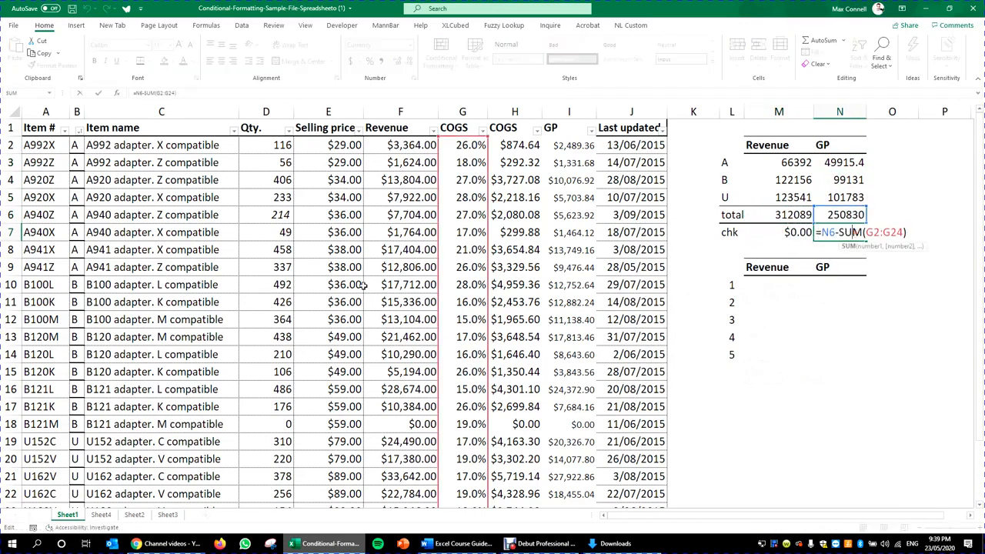
left_click_drag(484, 235, 568, 232)
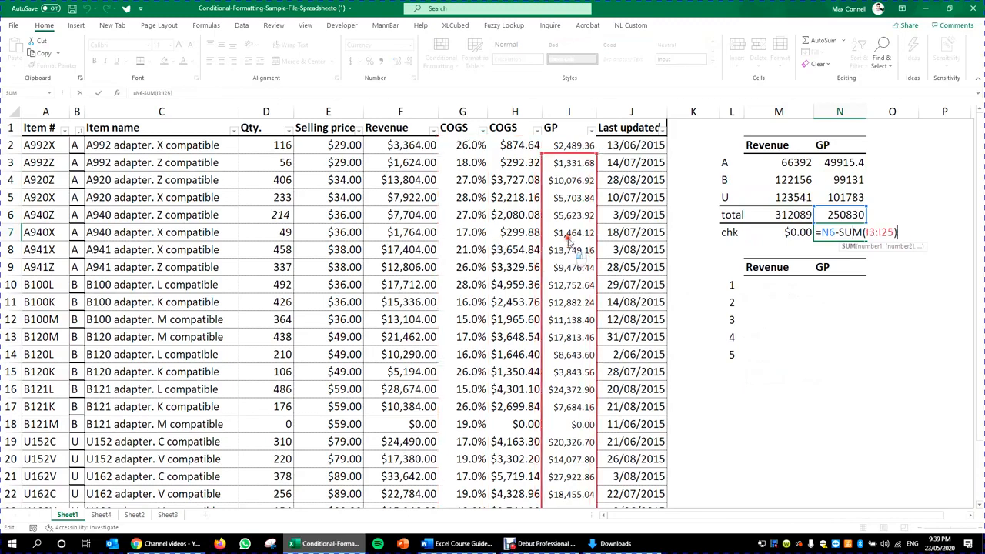
key("ctrl+Return")
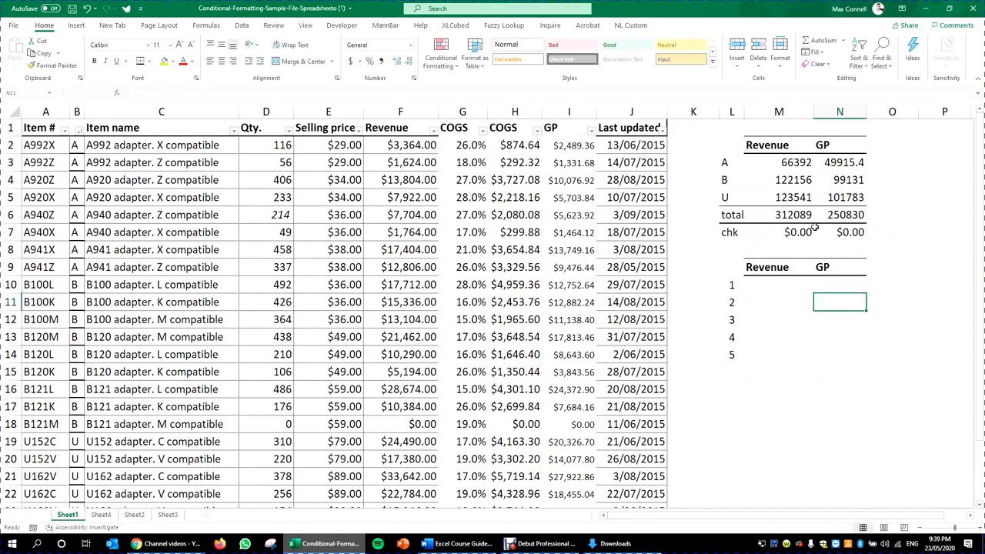
left_click(760, 174)
Step: AutoFit columns M:N so GP shows 49915.44, 99130.96 and 250829.67, then select L2:N5
left_click_drag(736, 147, 846, 199)
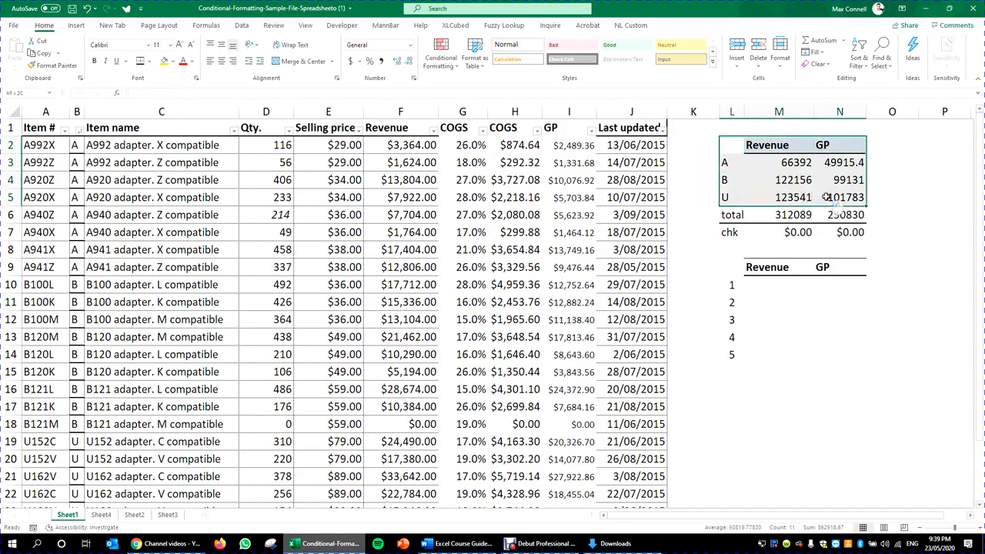
left_click_drag(789, 517, 979, 529)
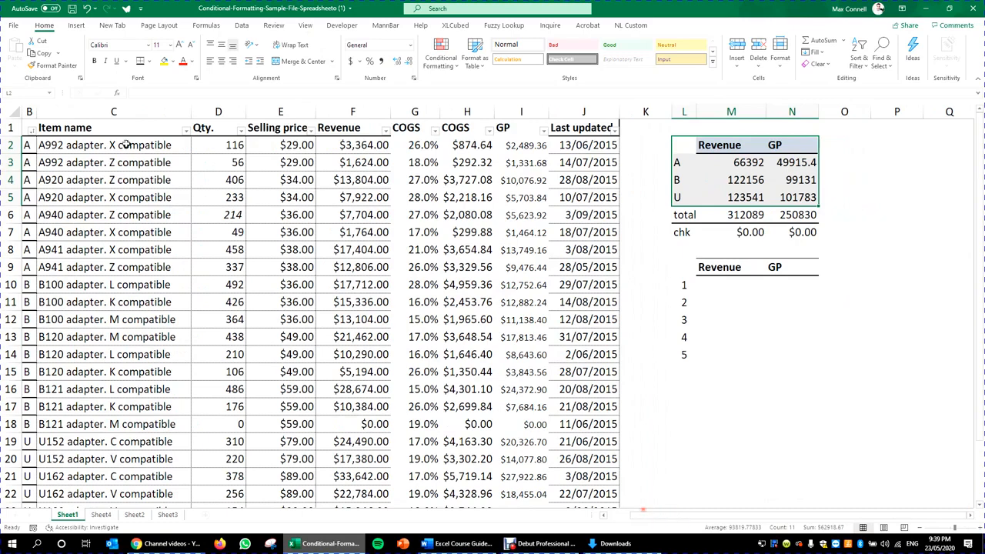
left_click(29, 112)
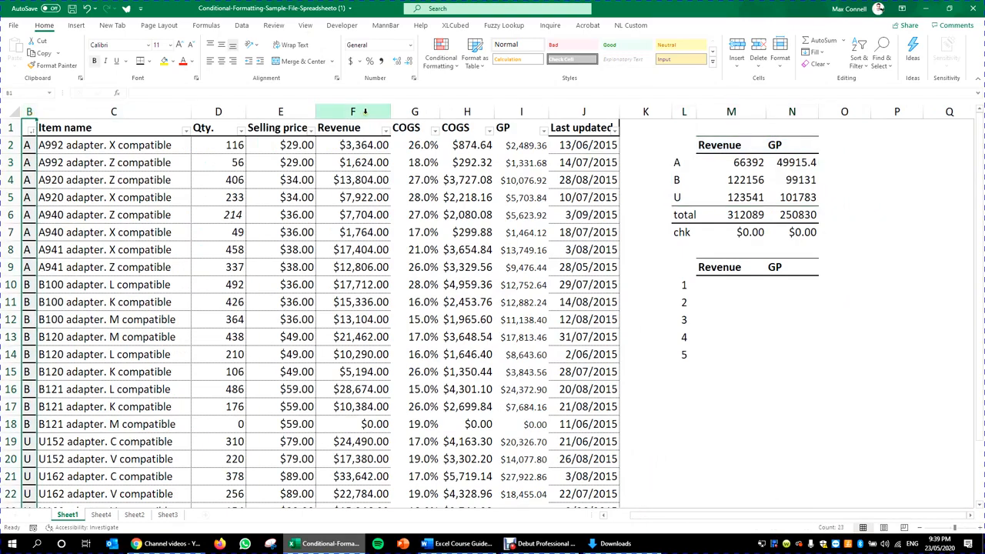
left_click(358, 106)
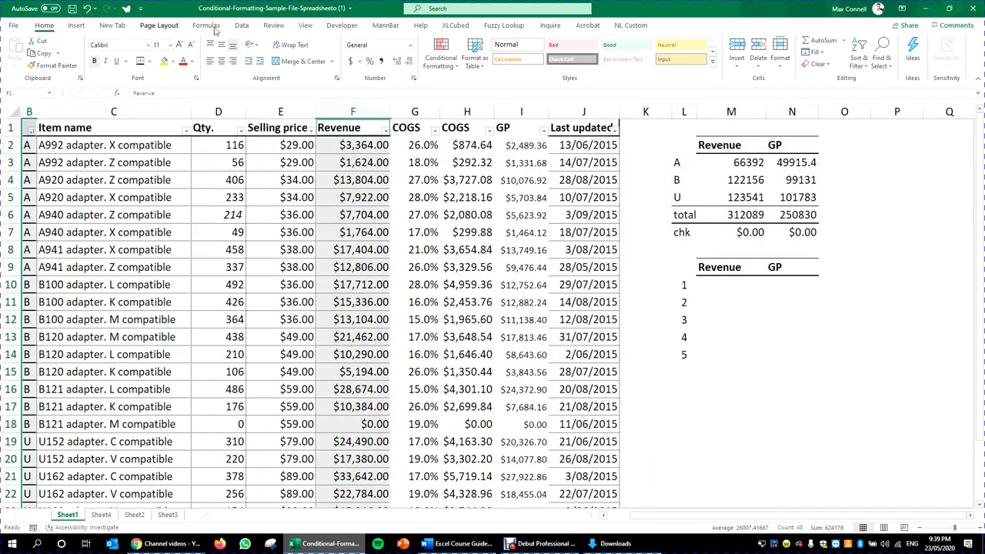
left_click_drag(683, 145, 804, 196)
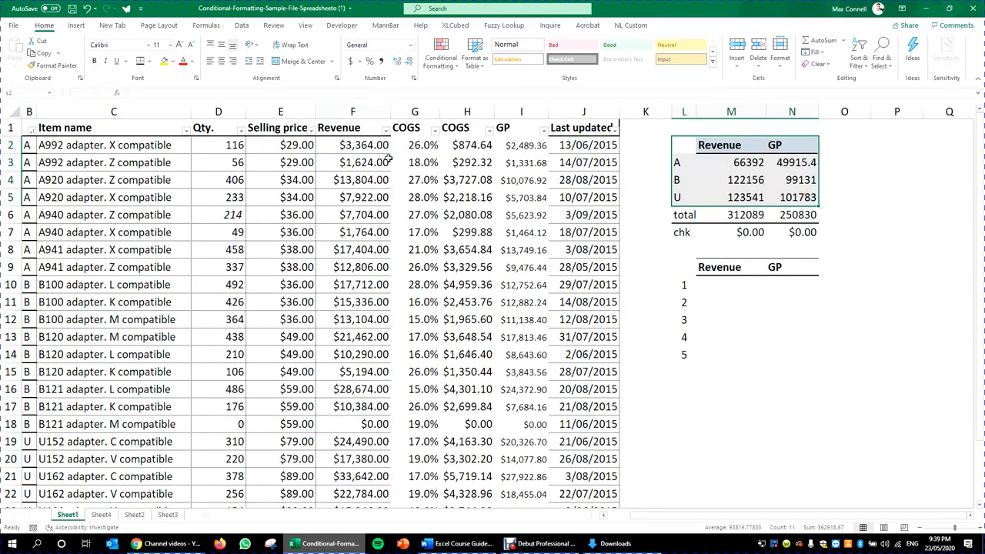
scroll(975, 521, "right", 6)
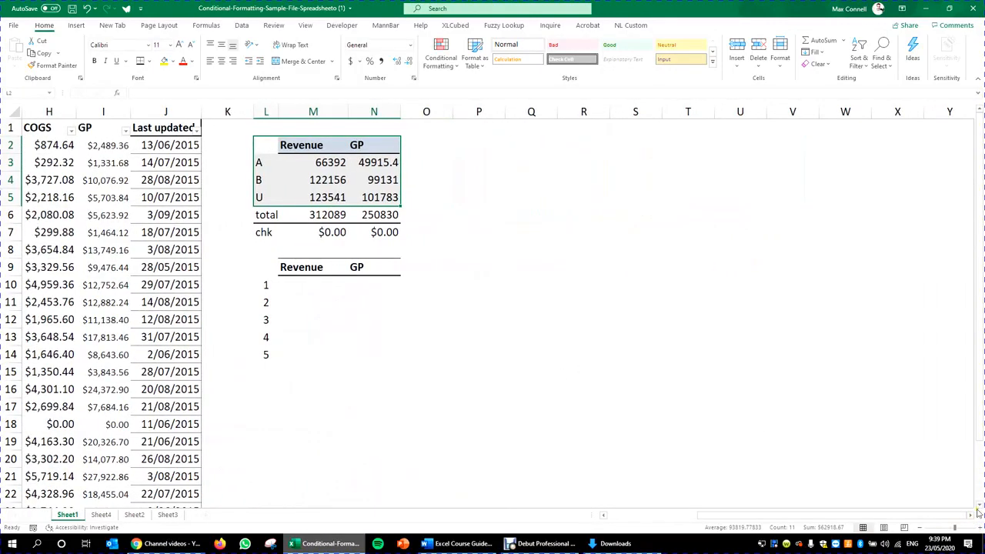
scroll(977, 513, "right", 3)
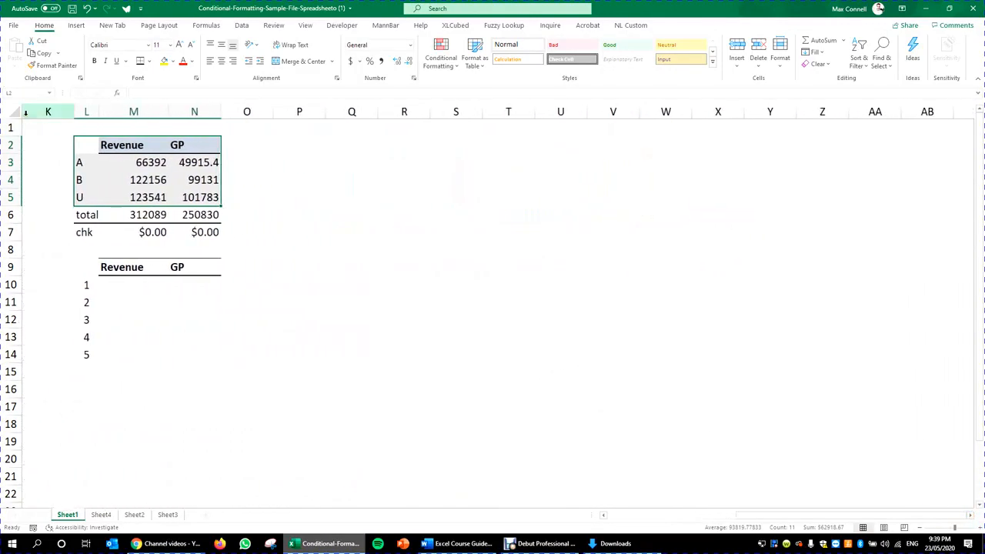
mouse_move(161, 112)
left_mouse_down()
mouse_move(177, 108)
mouse_move(157, 108)
left_mouse_up()
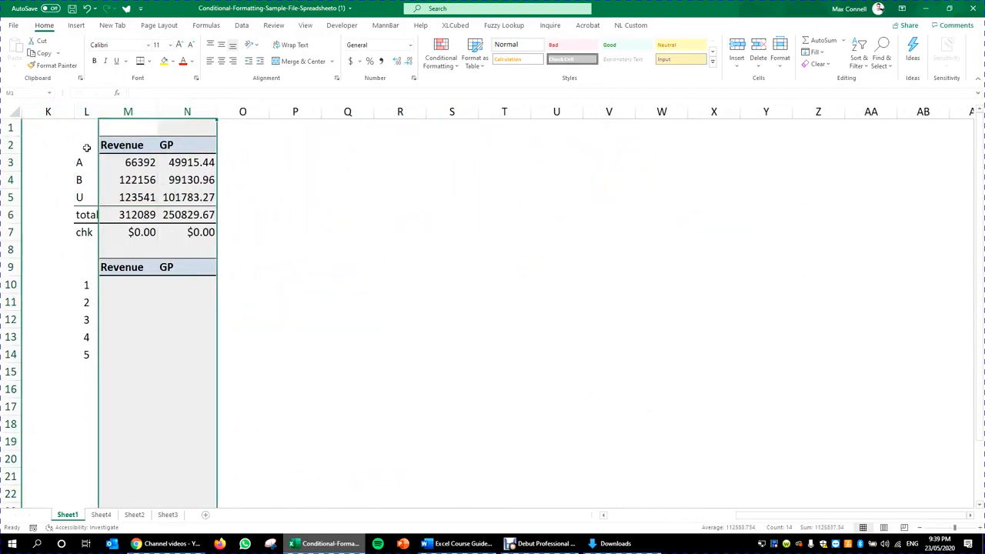
left_click_drag(87, 148, 216, 197)
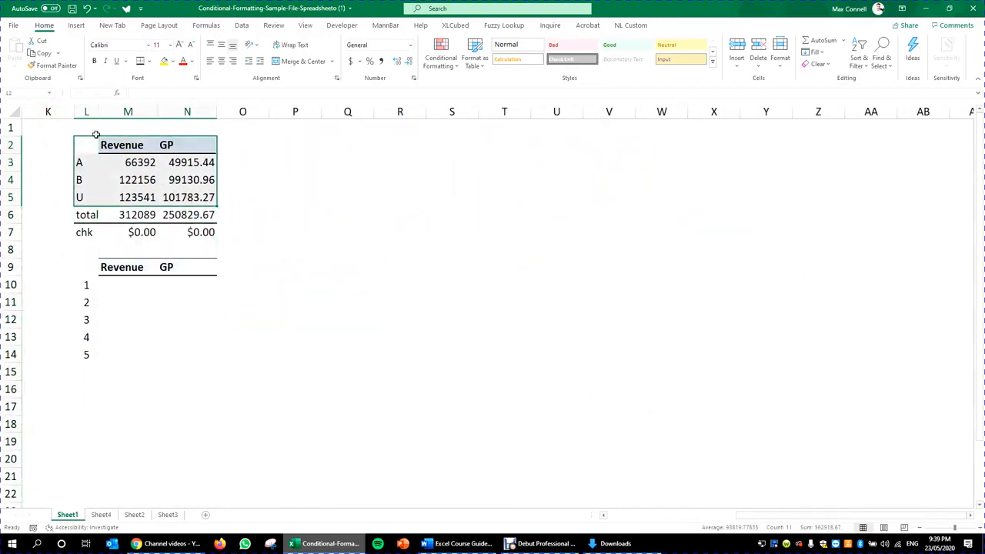
Step: Open Recommended Charts for the L2:N5 Revenue and GP table
left_click(76, 26)
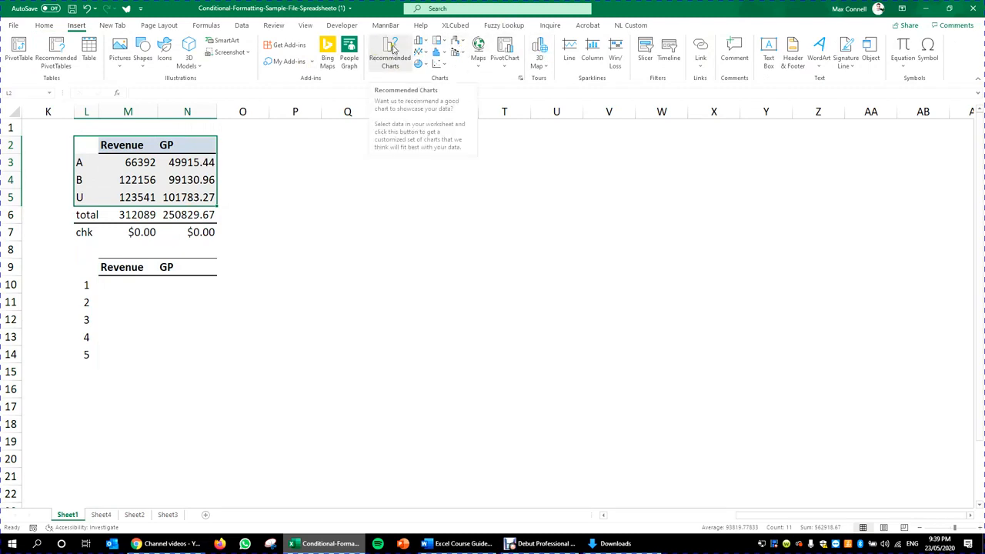
left_click(390, 61)
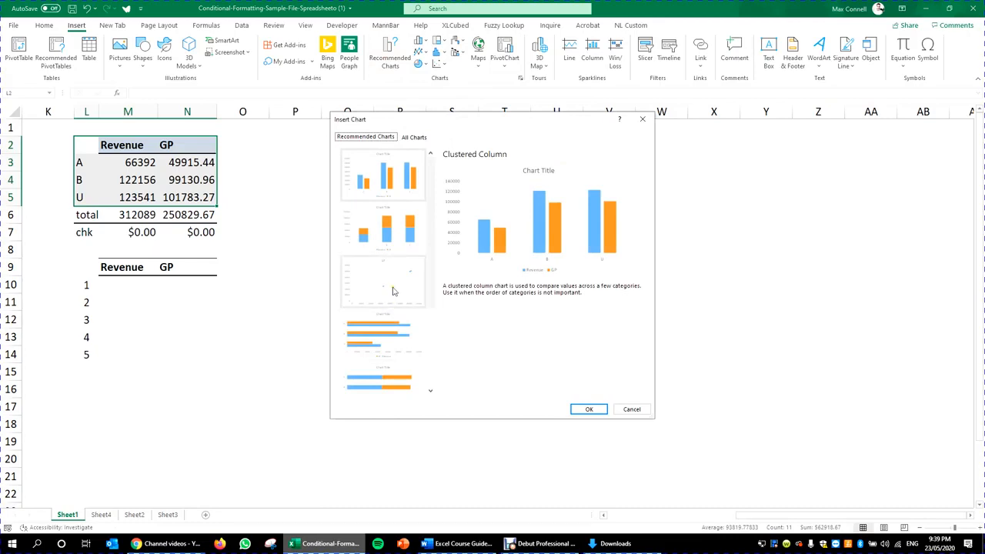
left_click(380, 137)
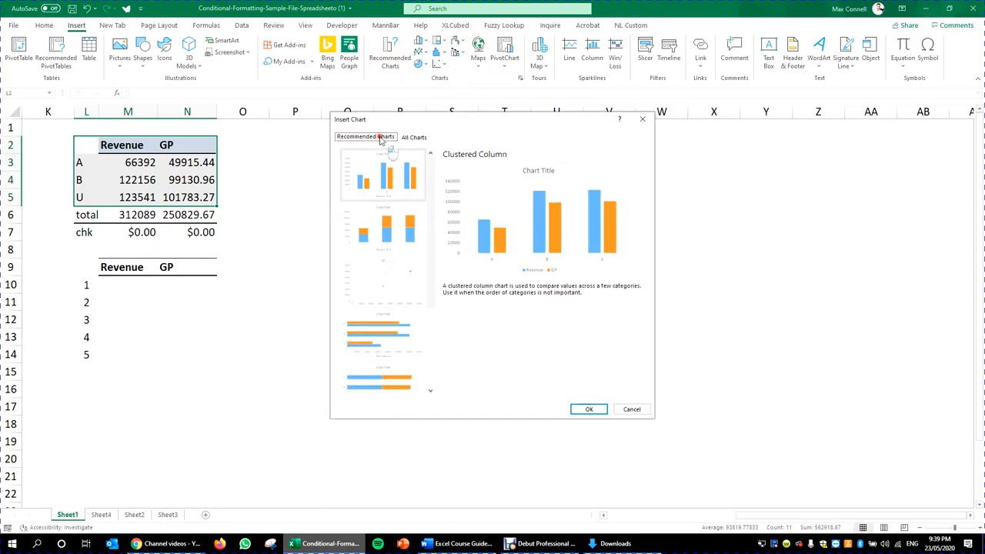
left_click(414, 137)
left_click(384, 137)
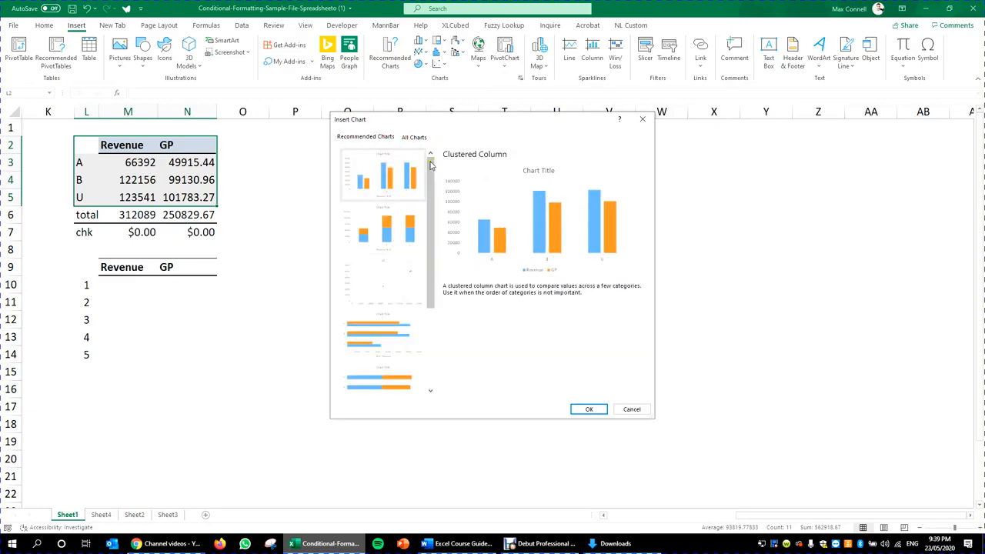
Step: Preview the suggested stacked column, scatter, stacked bar, clustered bar, 100% stacked column and funnel charts
left_click(391, 227)
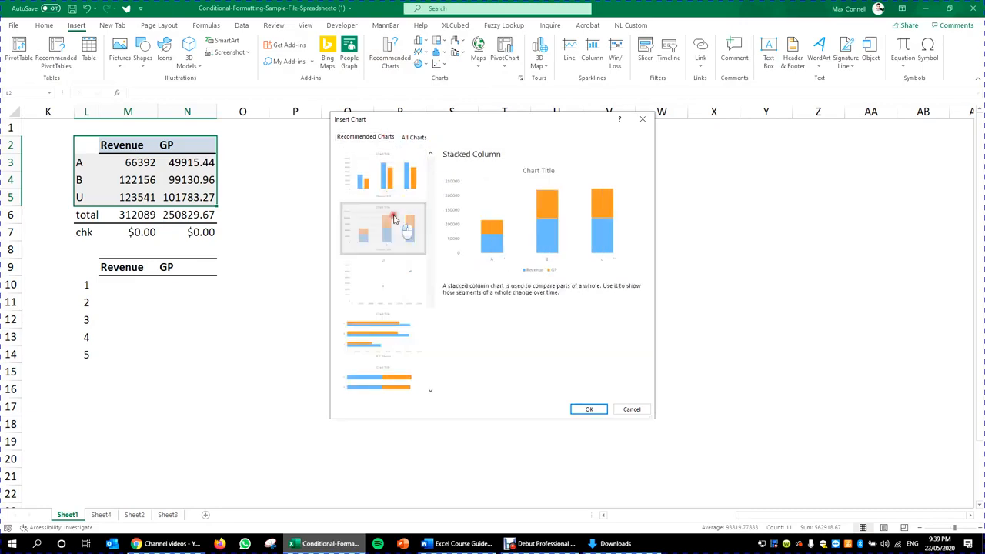
left_click(402, 293)
scroll(386, 281, "down", 2)
left_click(386, 281)
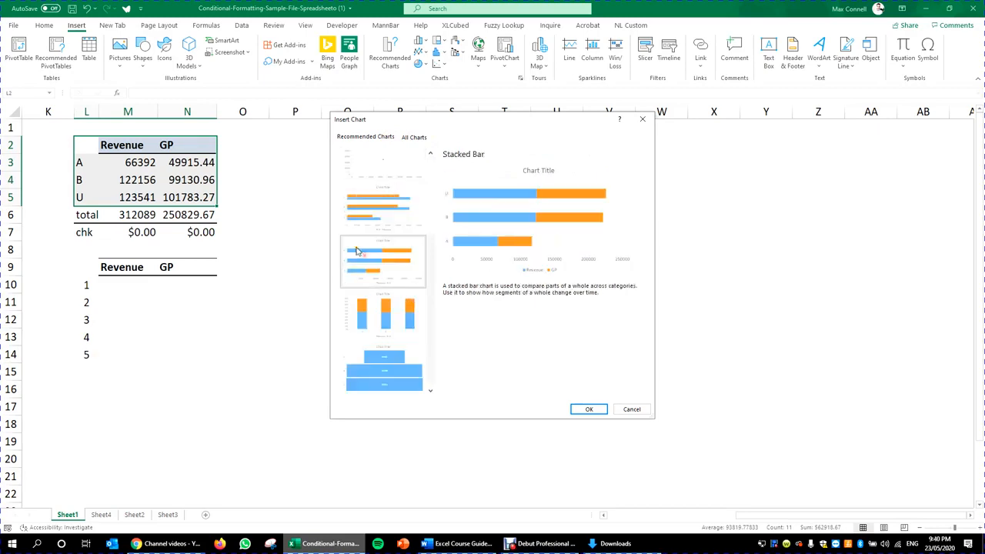
left_click(362, 212)
left_click(381, 312)
left_click(411, 256)
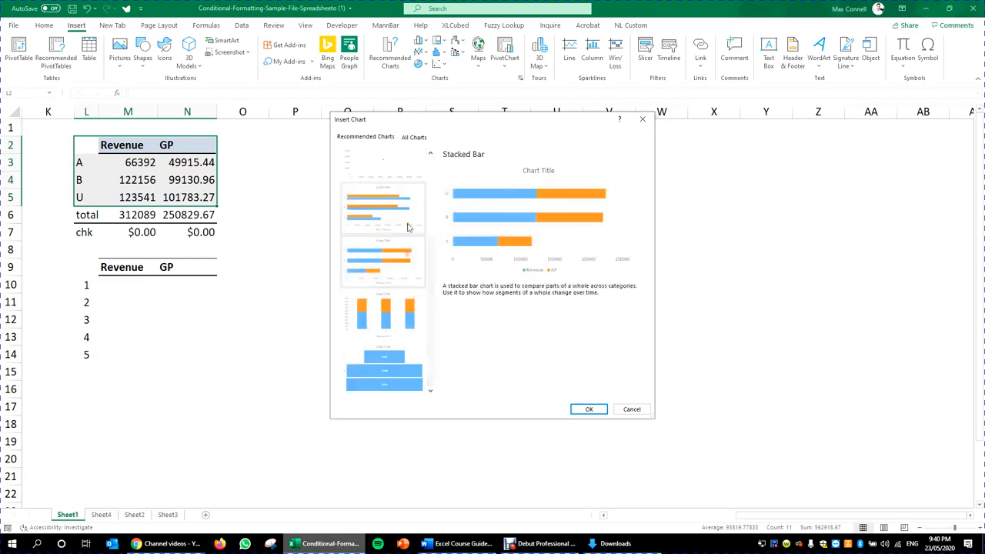
left_click(411, 326)
left_click(385, 367)
scroll(368, 302, "up", 2)
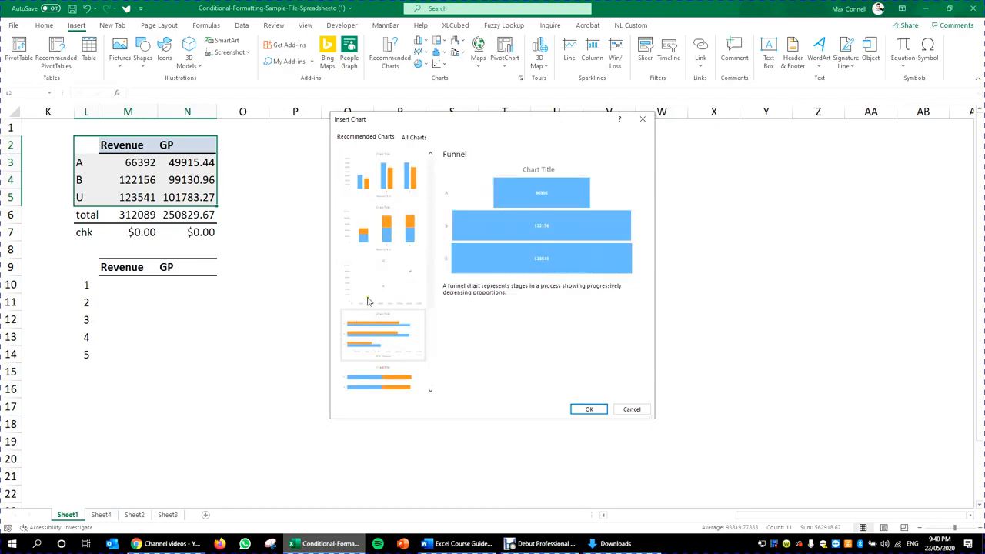
left_click(413, 137)
Step: Browse the Line, Pie, Bar, Area, X Y Scatter and Map chart types
left_click(376, 194)
left_click(375, 202)
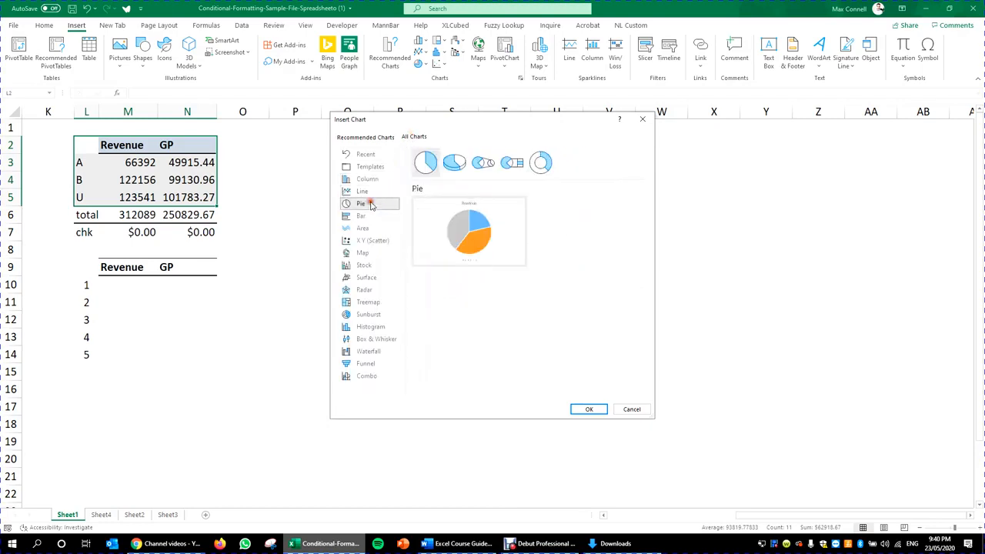
left_click(370, 216)
left_click(369, 230)
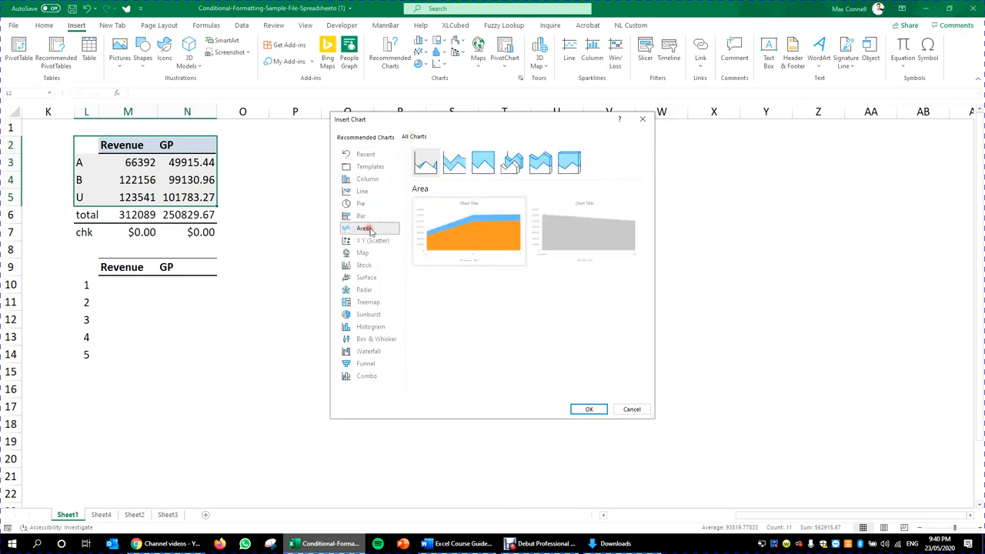
left_click(374, 240)
left_click(369, 254)
left_click(376, 139)
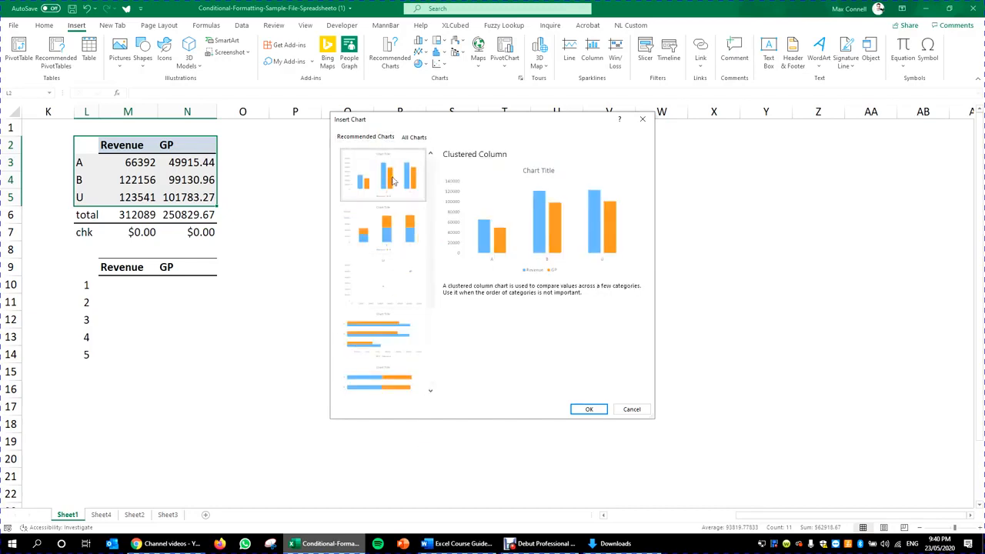
Step: Look through Column, Line and Pie under All Charts, then pick Bar > Clustered Bar
scroll(418, 243, "down", 3)
scroll(419, 244, "up", 3)
left_click(421, 137)
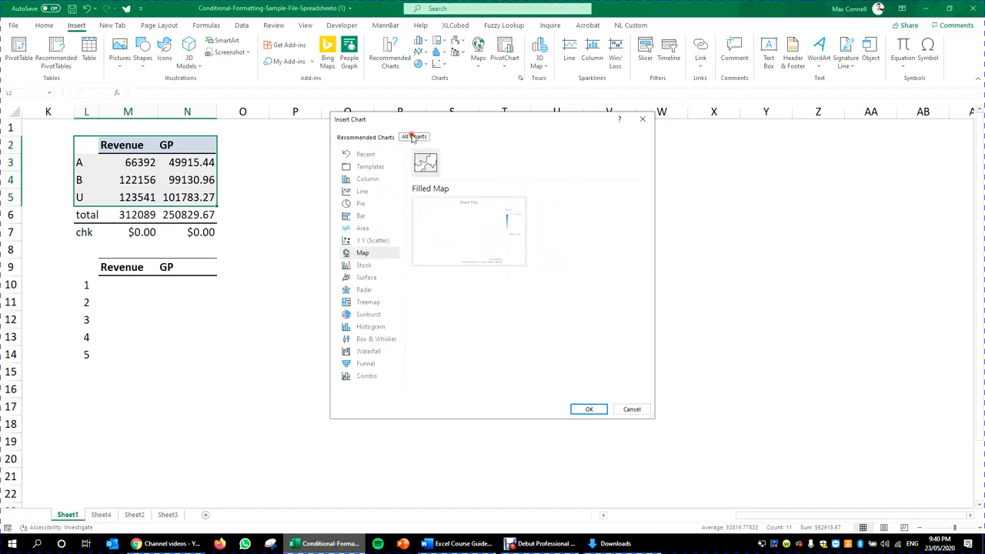
left_click(368, 179)
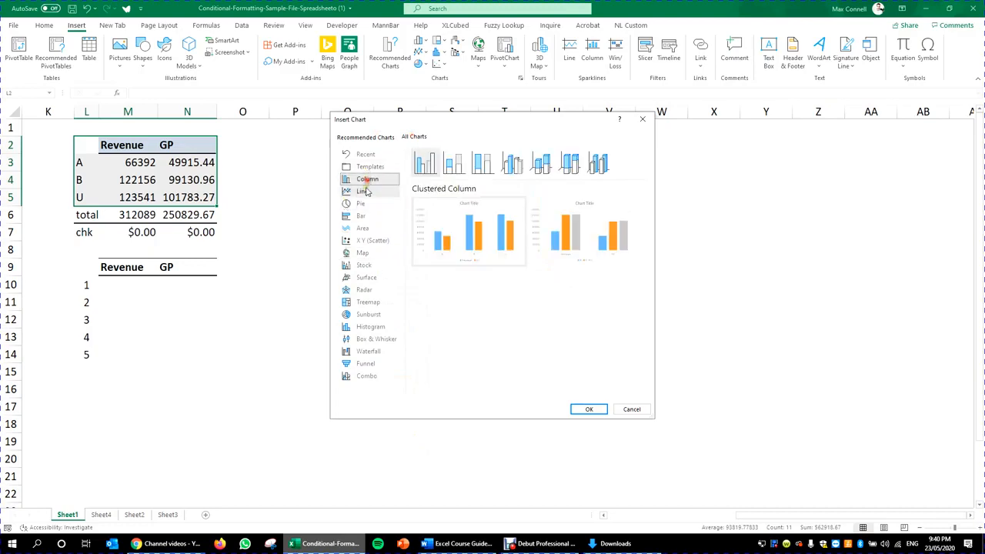
left_click(364, 193)
left_click(363, 203)
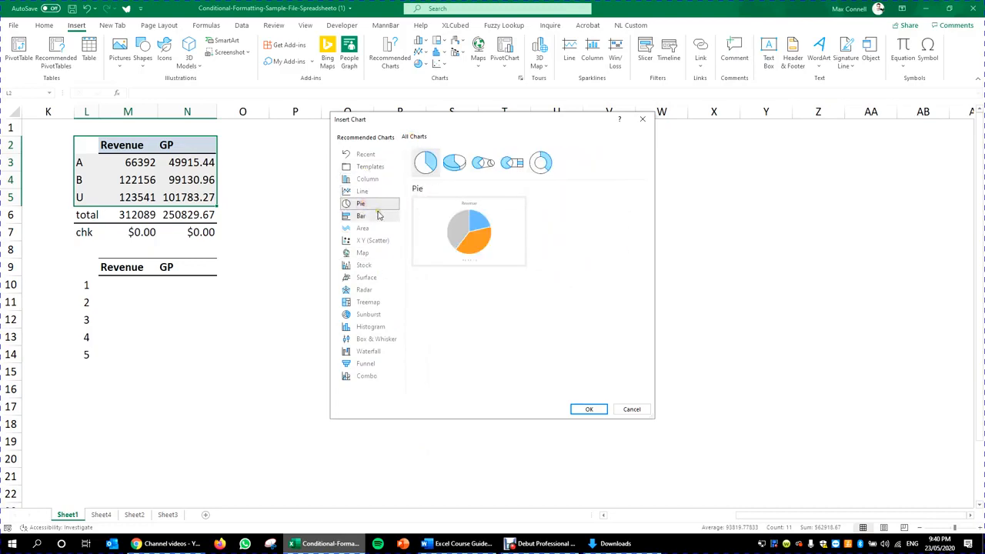
left_click(374, 215)
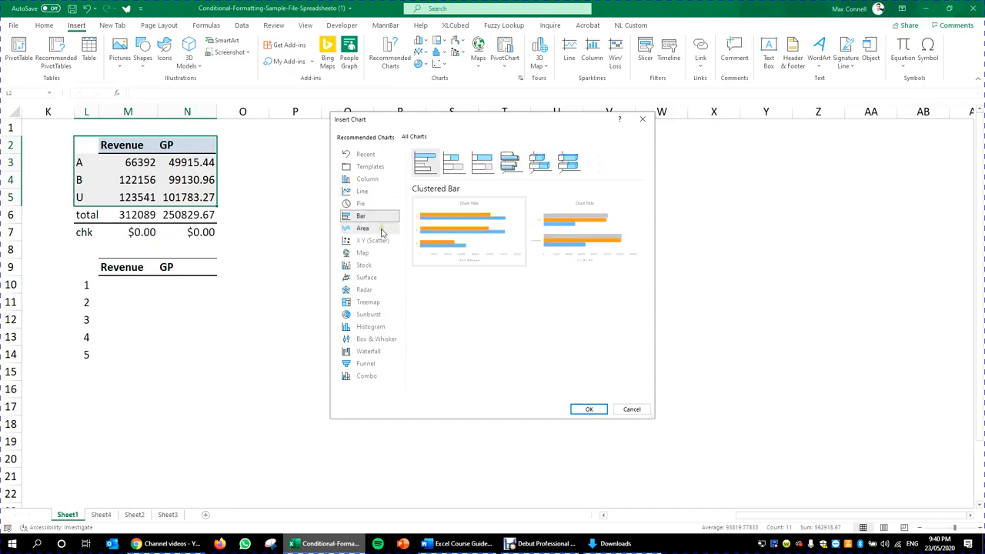
mouse_move(482, 239)
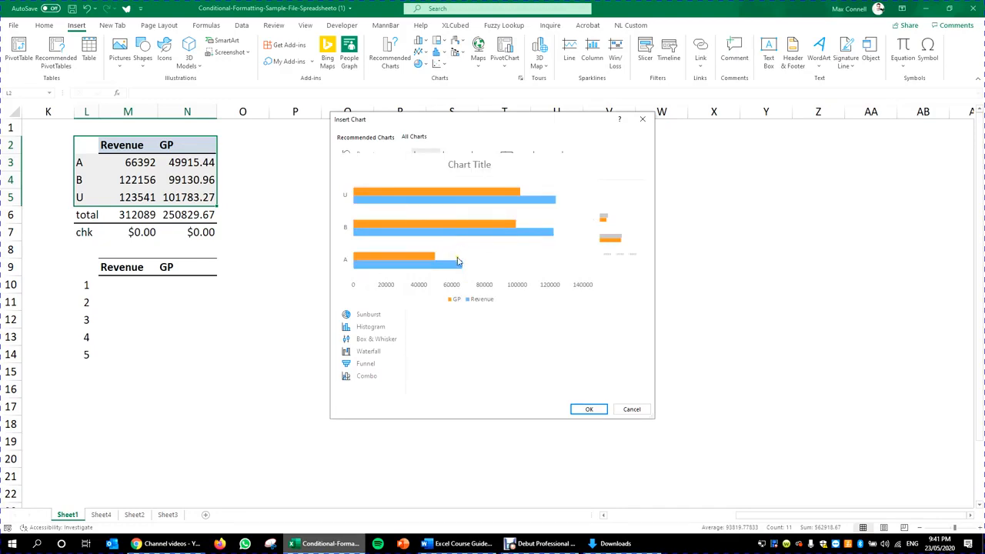
Step: Insert the Clustered Bar chart of GP and Revenue and drag it right of the summary table
left_click(589, 410)
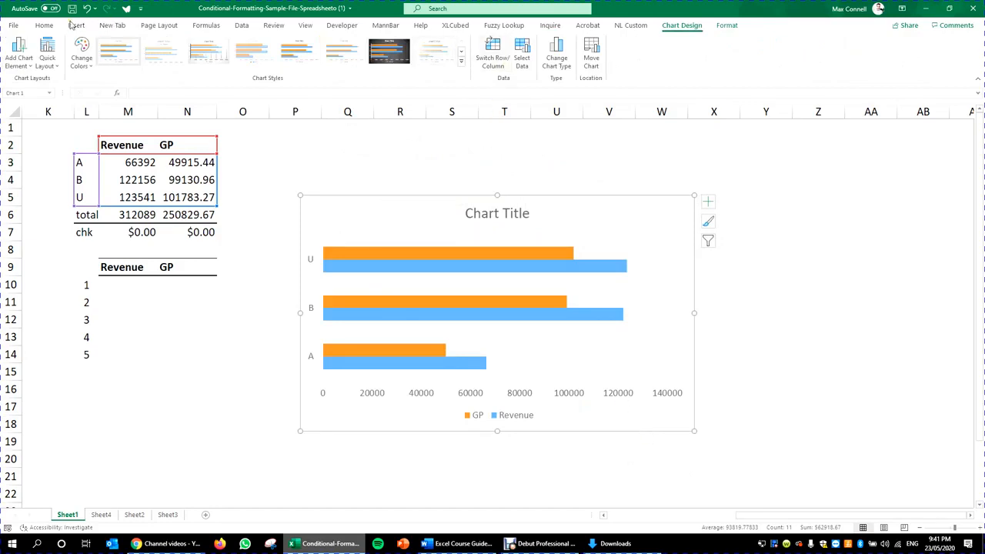
left_click(44, 26)
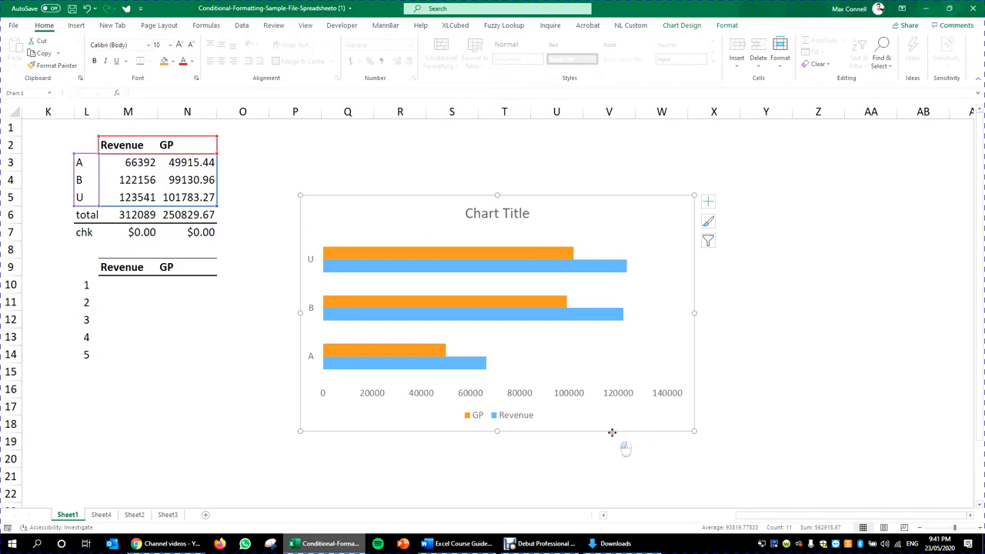
left_click_drag(628, 435, 653, 380)
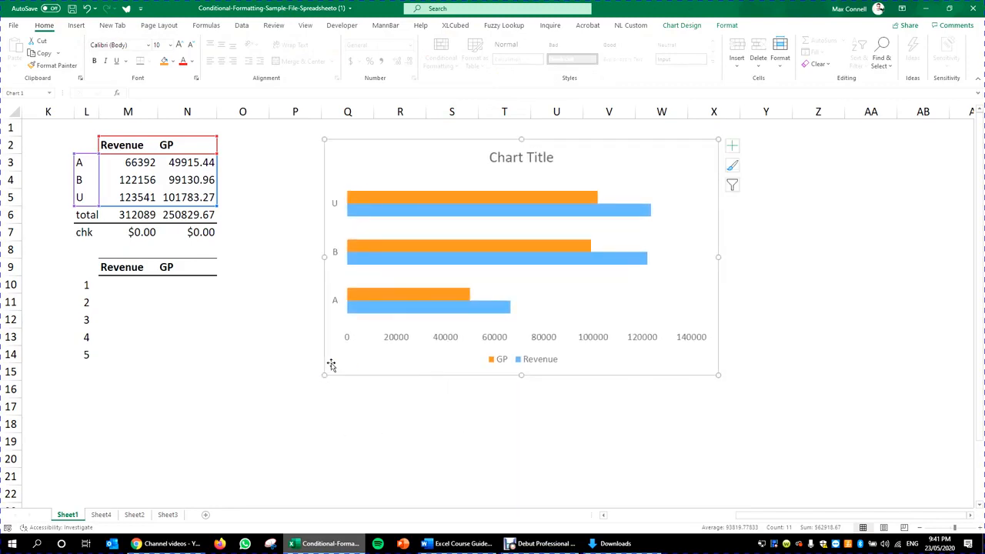
left_click_drag(325, 375, 329, 375)
mouse_move(592, 378)
left_mouse_down()
mouse_move(815, 377)
mouse_move(806, 372)
left_mouse_up()
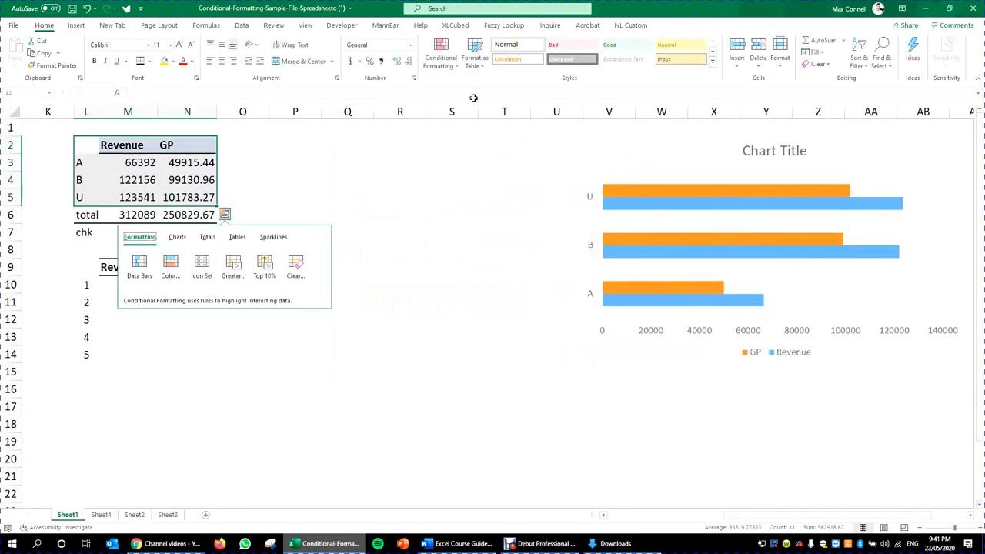
left_click(393, 209)
left_click_drag(95, 138, 206, 195)
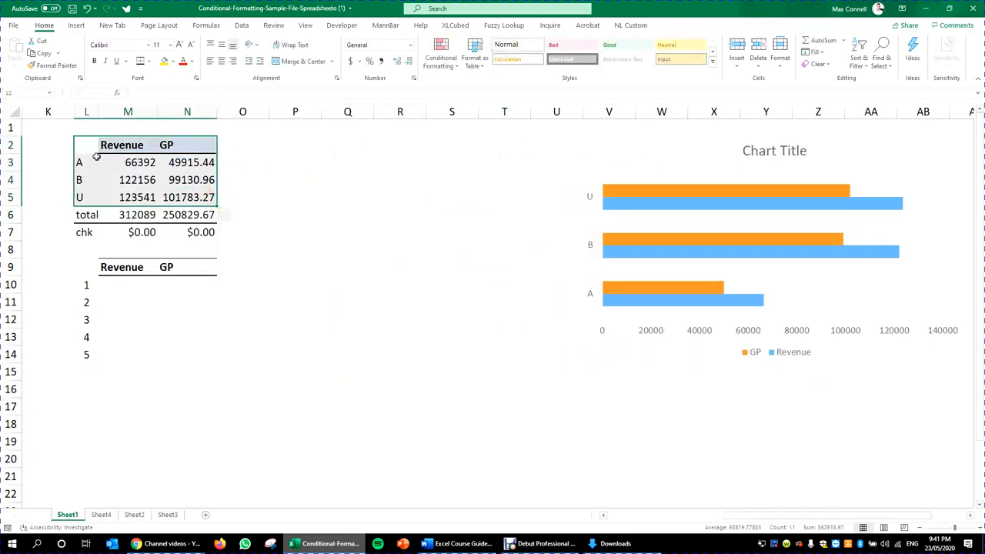
left_click_drag(81, 146, 198, 220)
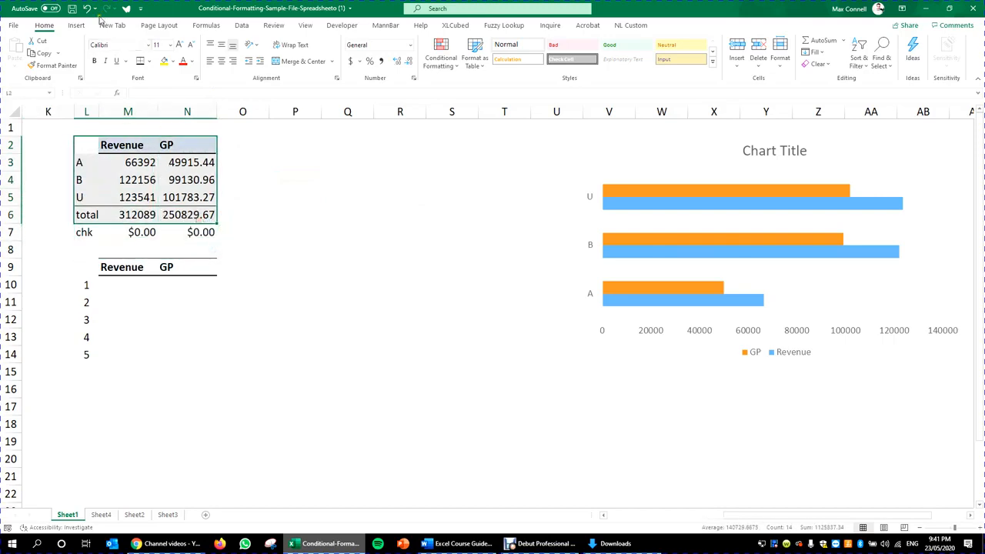
left_click(76, 25)
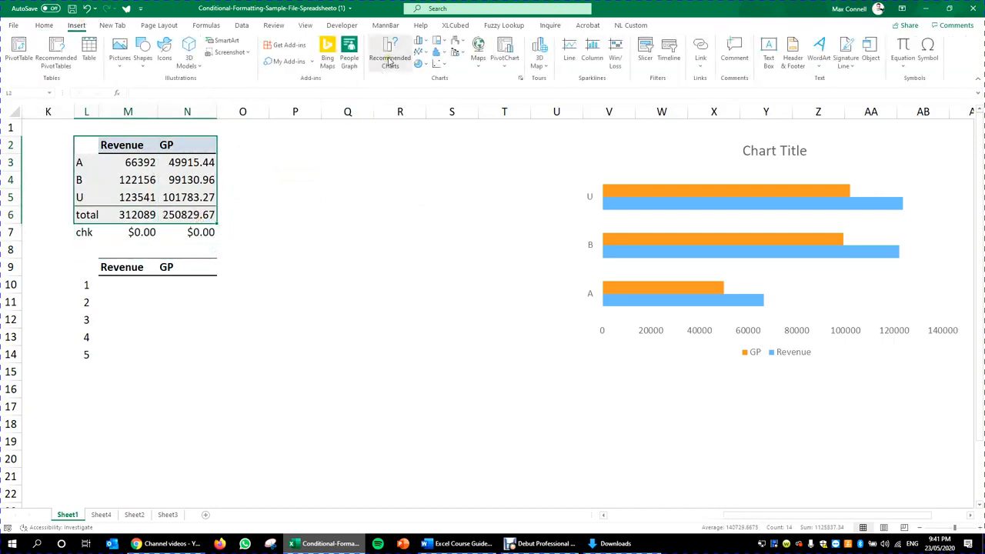
left_click(390, 55)
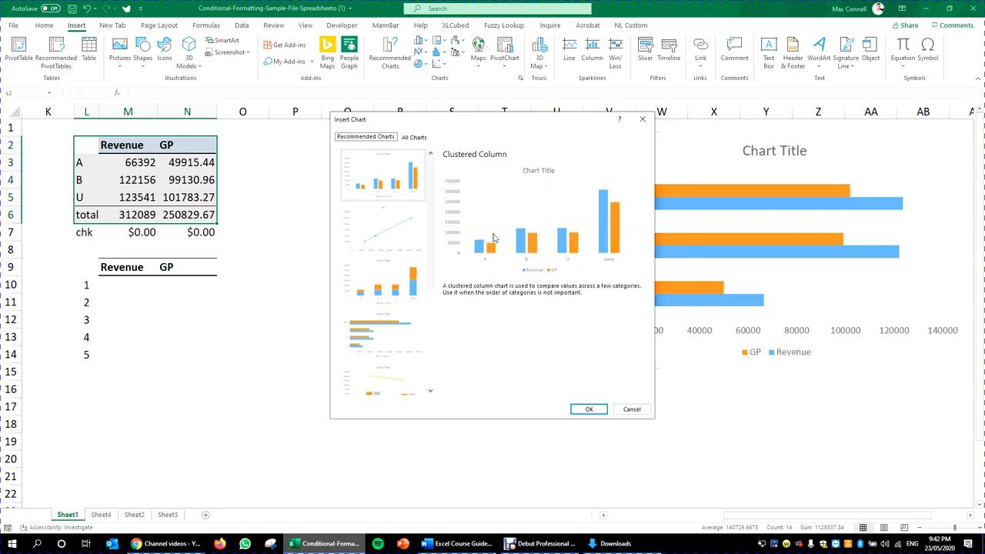
left_click_drag(551, 123, 421, 101)
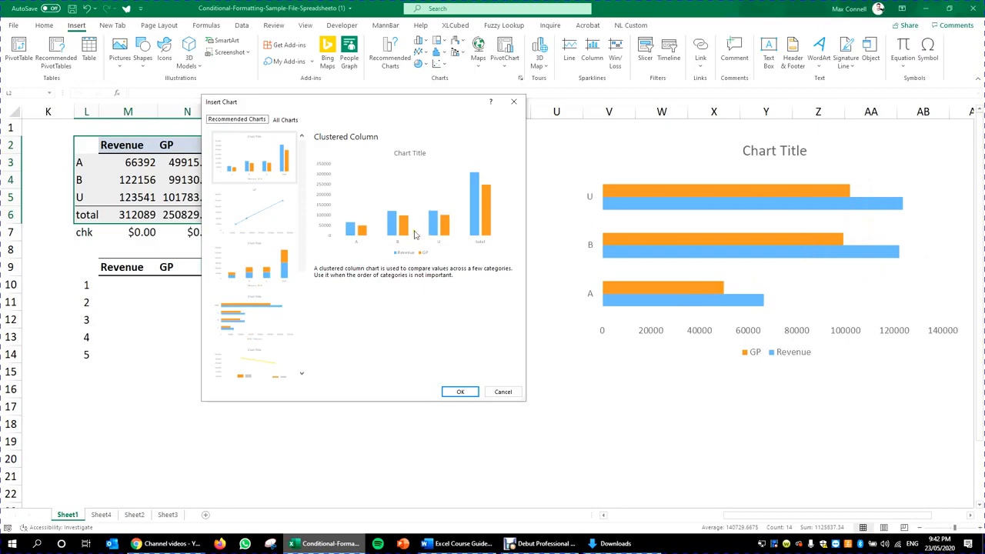
left_click(502, 392)
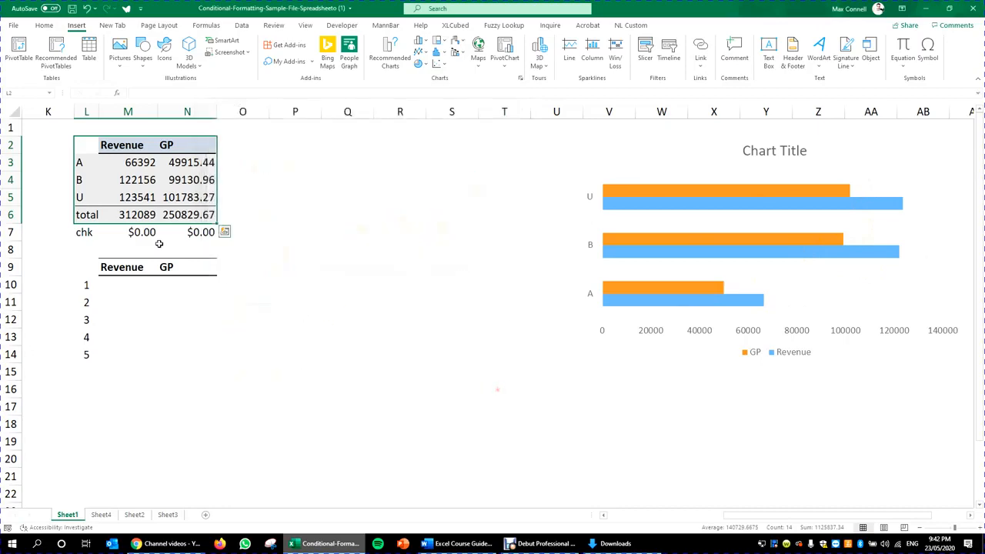
left_click_drag(112, 165, 196, 196)
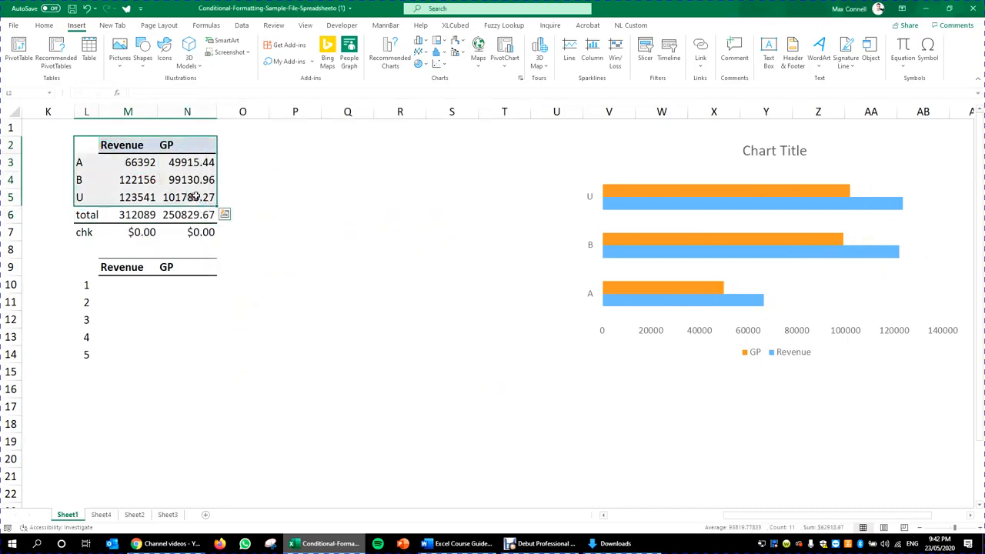
left_click_drag(94, 149, 191, 143)
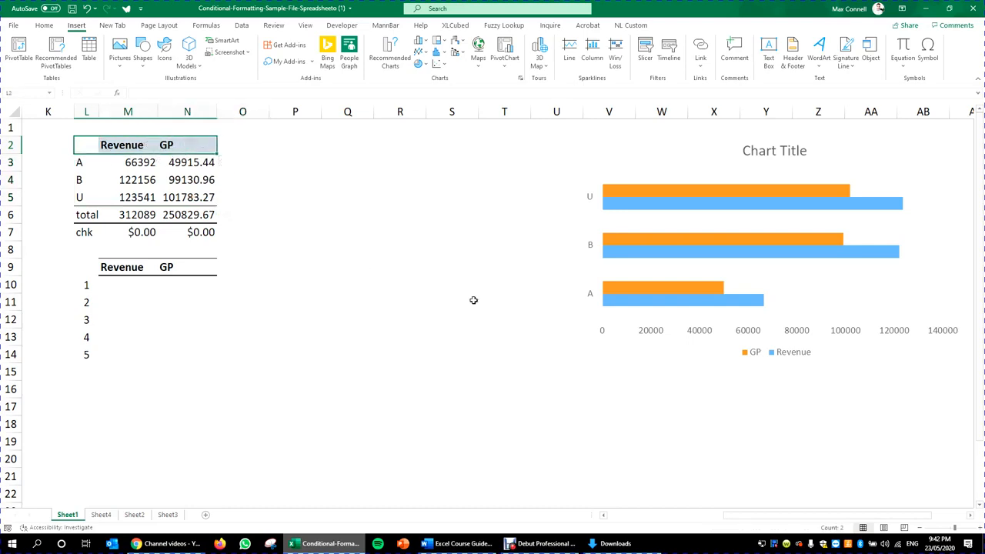
right_click(586, 194)
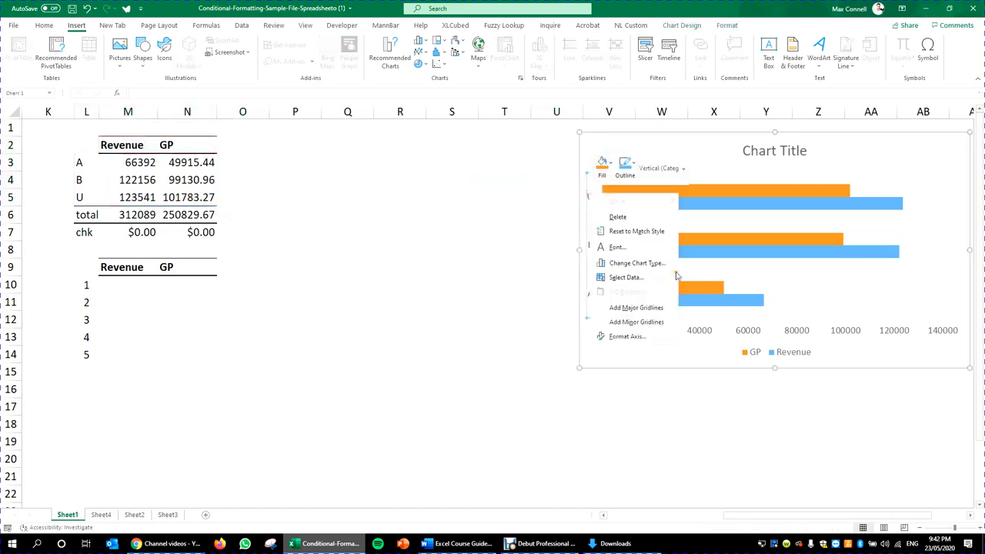
left_click(639, 339)
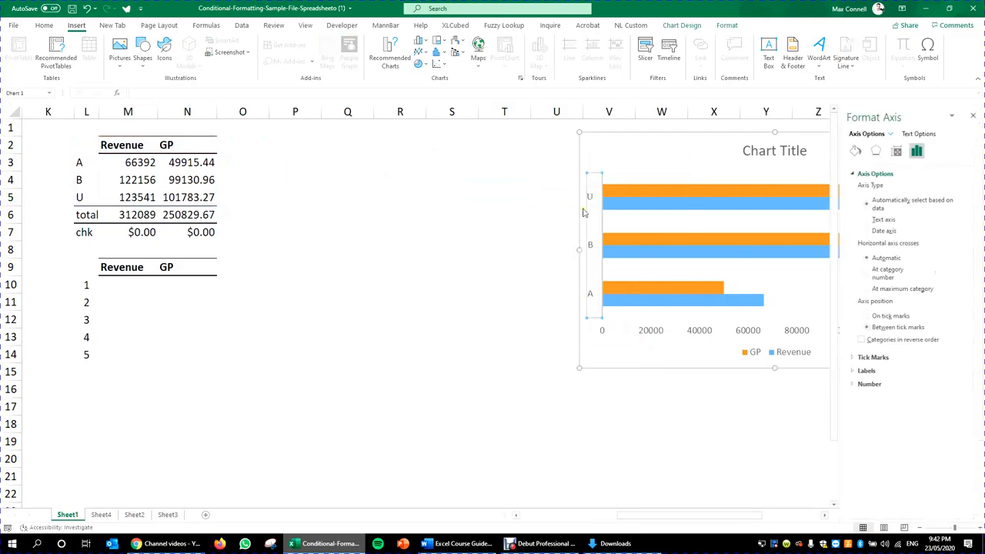
right_click(595, 186)
left_click(560, 239)
left_click(591, 192)
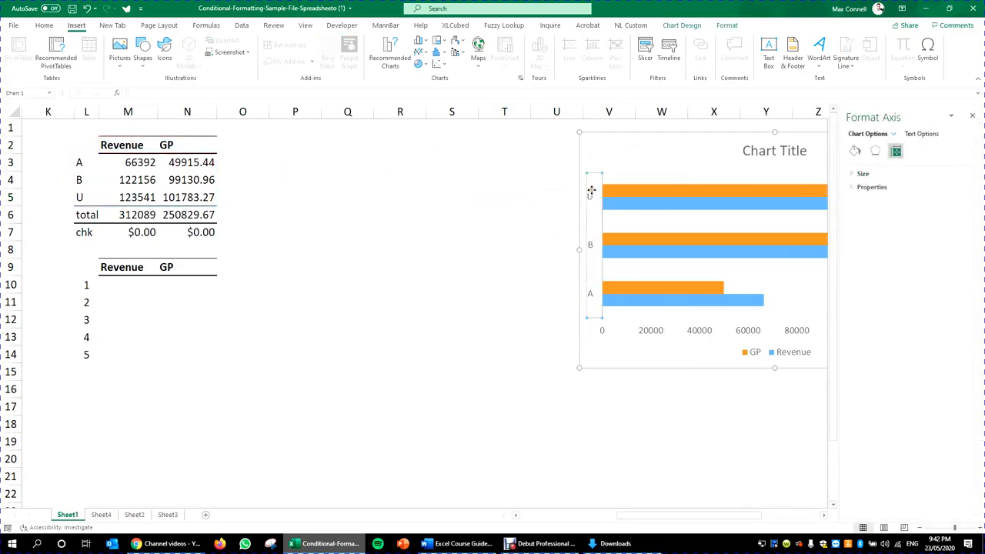
left_click(351, 213)
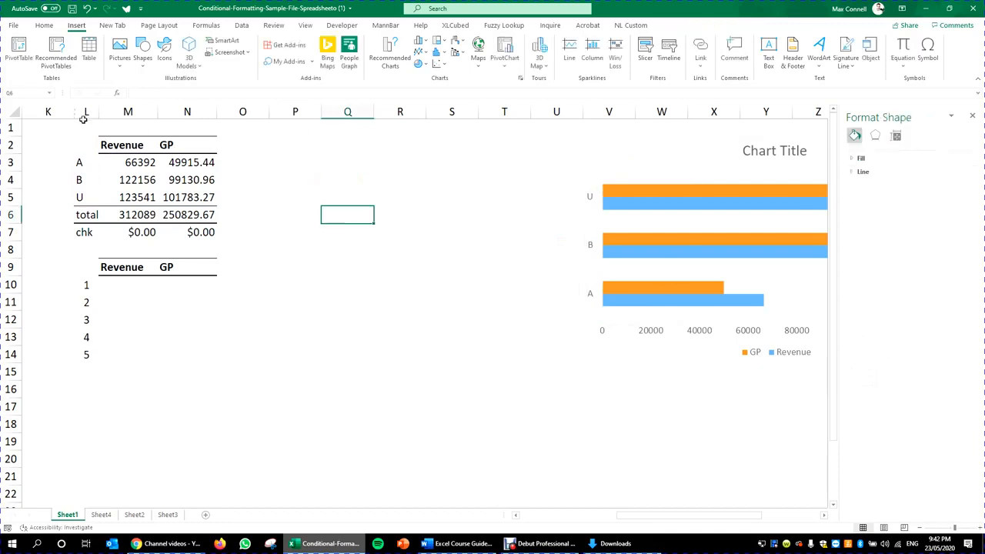
left_click_drag(83, 144, 192, 199)
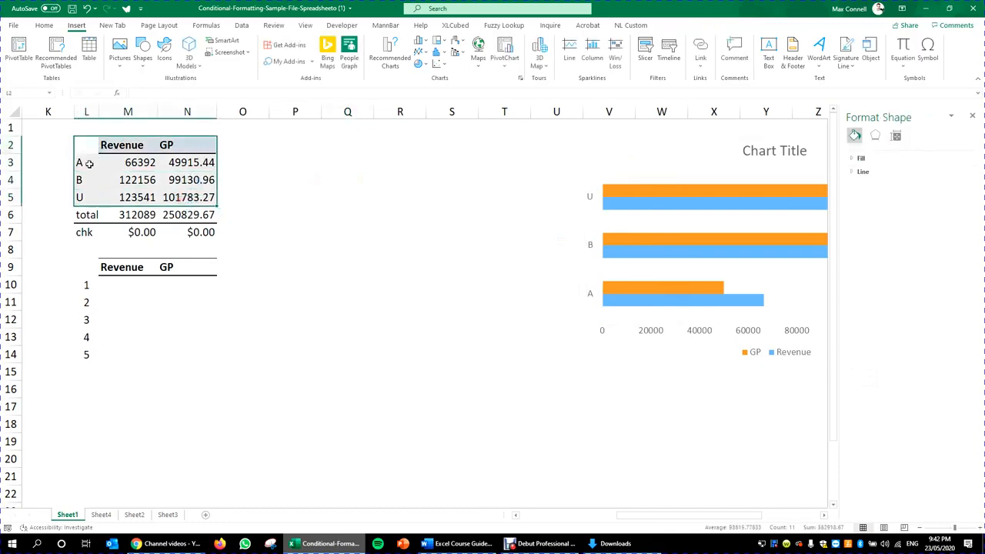
left_click_drag(87, 163, 87, 197)
left_click(259, 251)
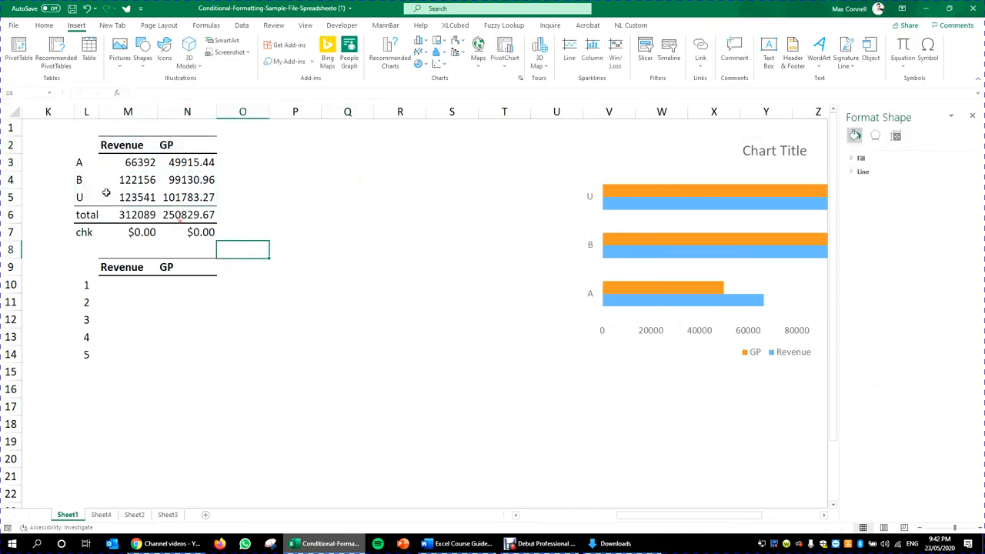
left_click_drag(89, 163, 171, 171)
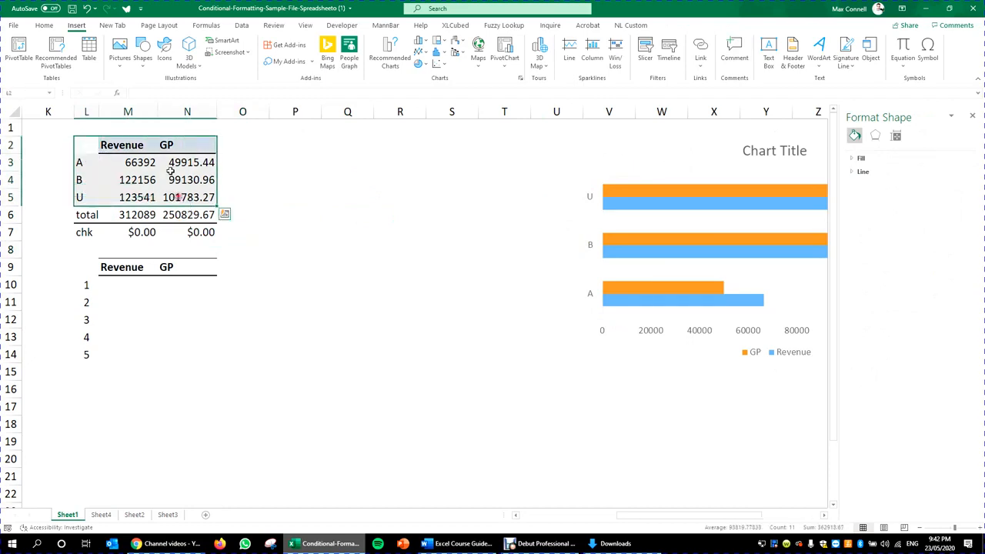
left_click(973, 116)
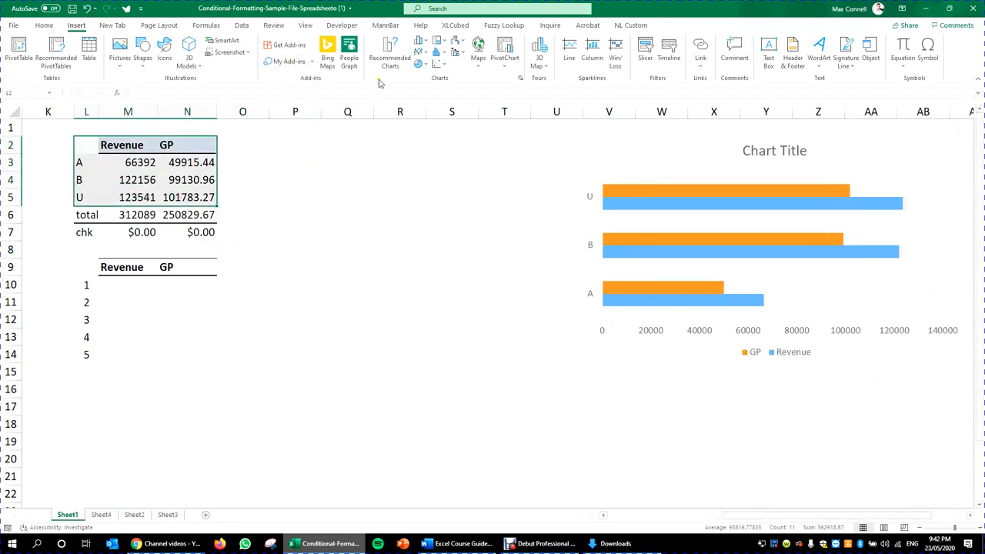
left_click(391, 54)
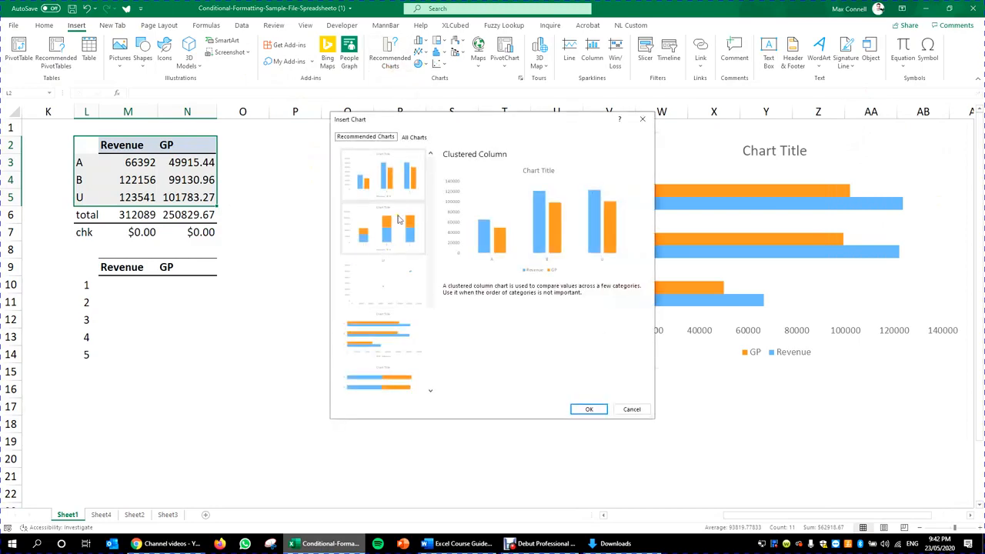
left_click(376, 271)
left_click(391, 338)
scroll(391, 338, "down", 3)
left_click(401, 303)
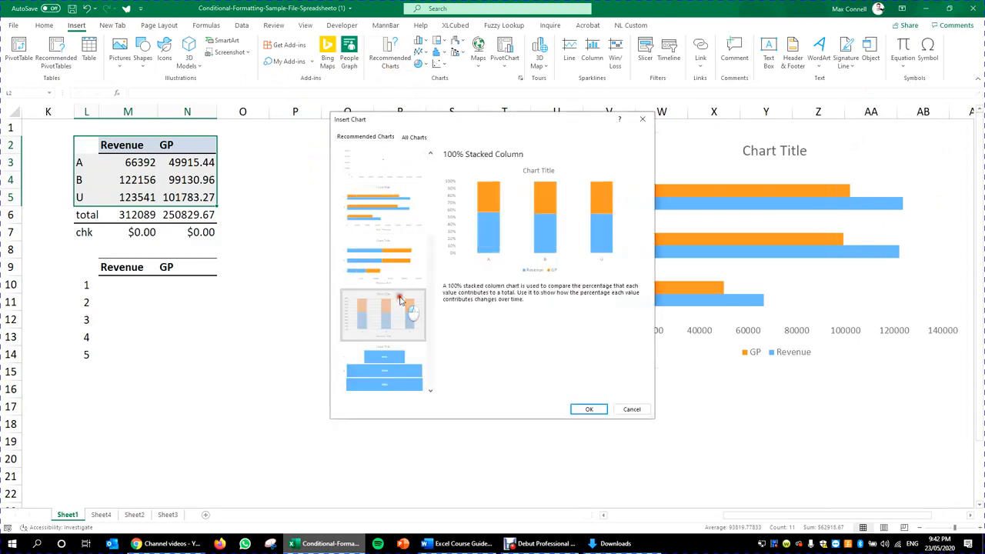
left_click(387, 360)
left_click(384, 261)
left_click(380, 199)
left_click(428, 137)
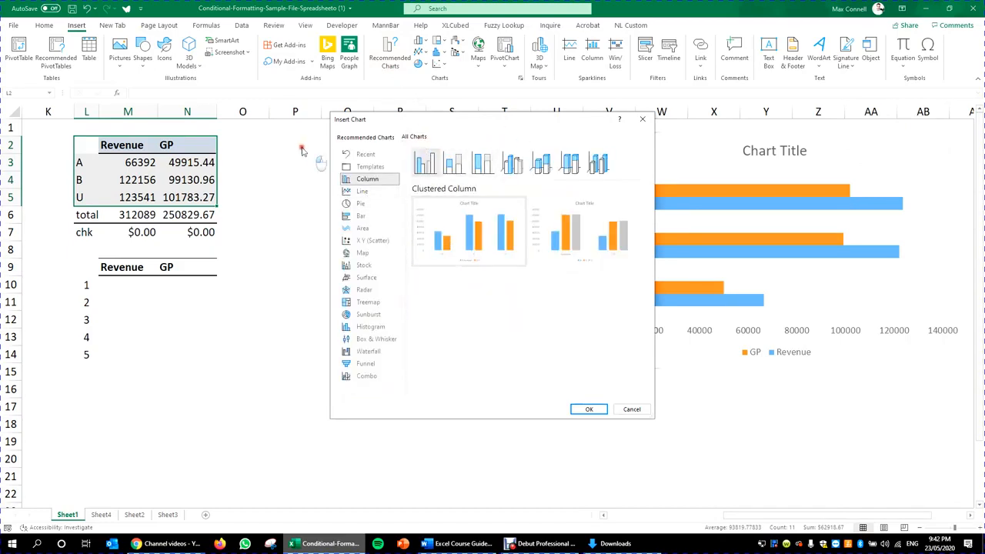
left_click_drag(554, 123, 395, 111)
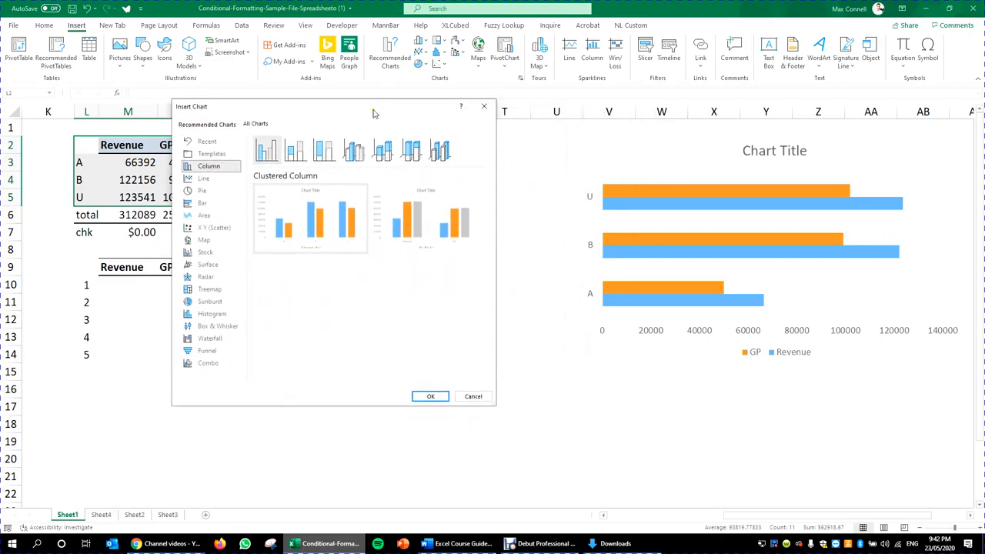
left_click(207, 177)
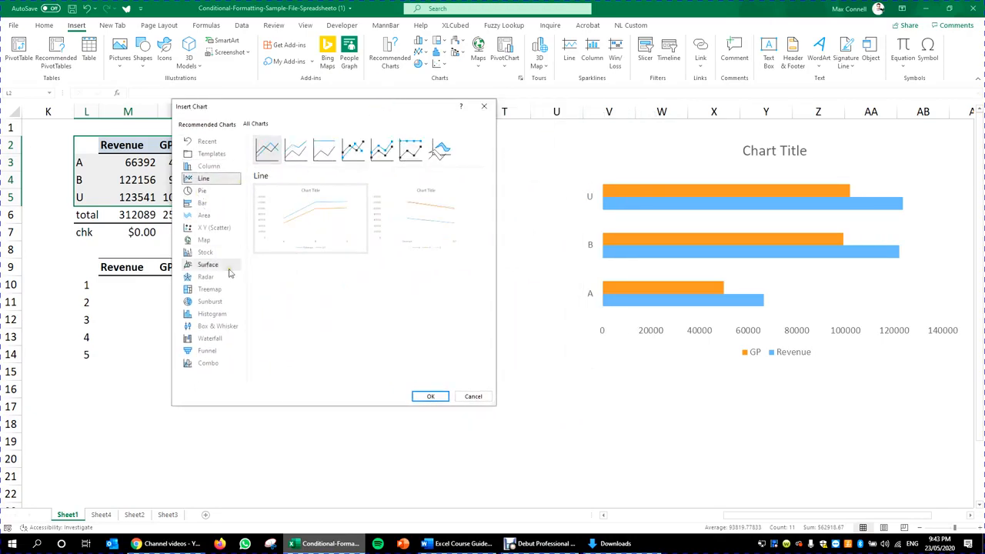
mouse_move(344, 230)
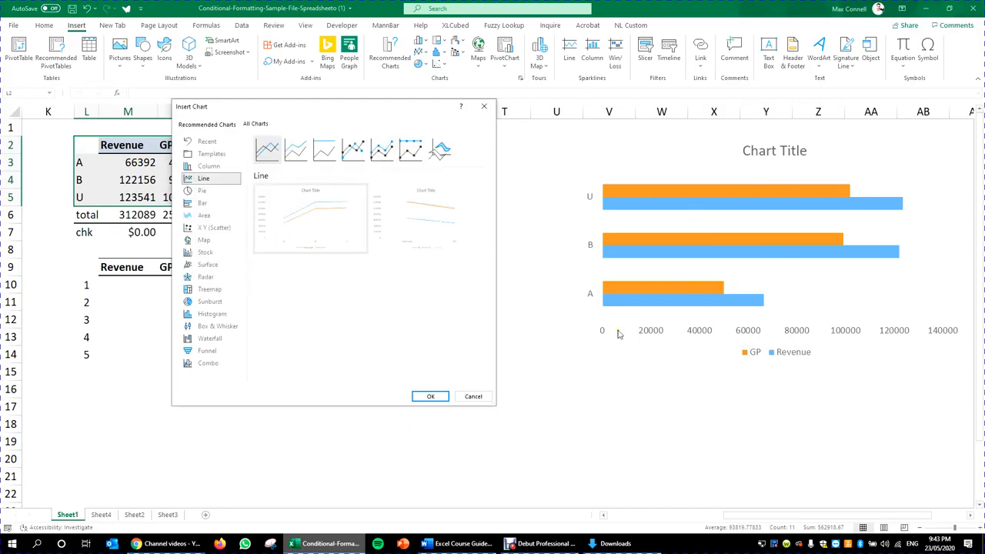
left_click(204, 203)
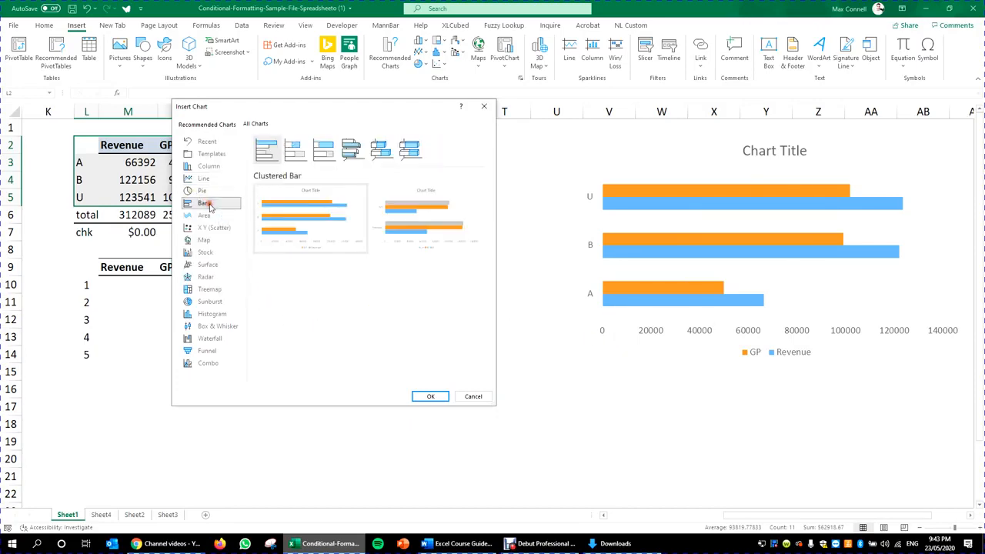
left_click(204, 191)
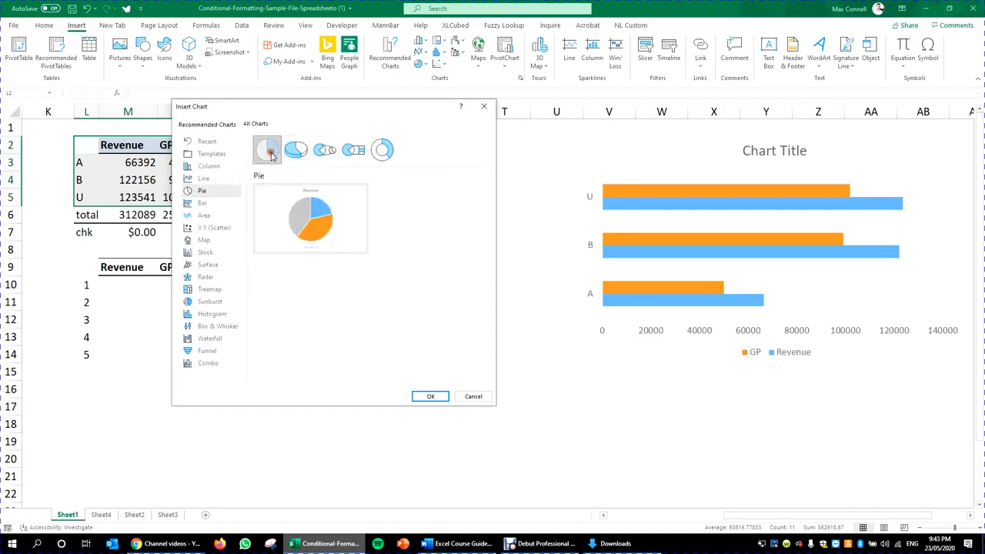
left_click(472, 397)
left_click(347, 249)
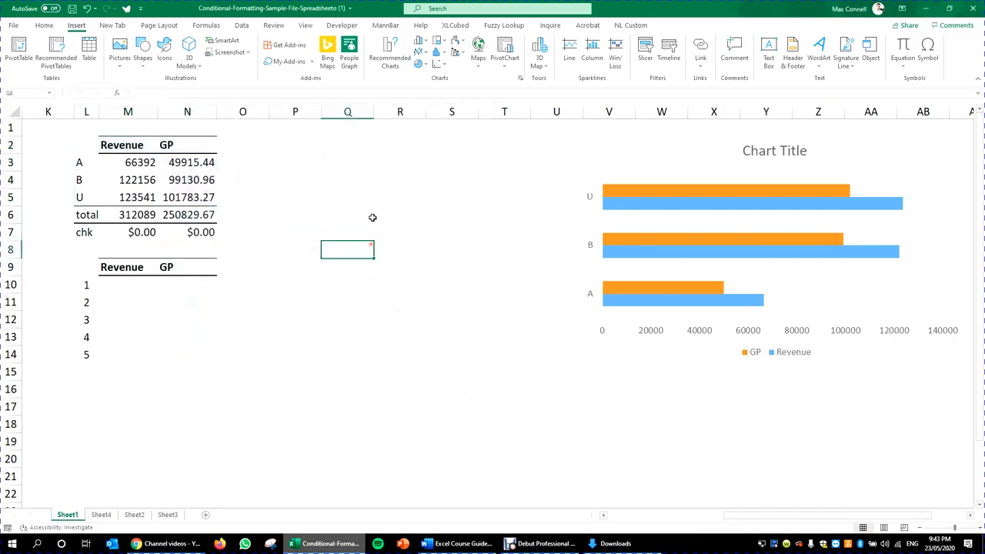
Step: Select the labels and Revenue figures L2:M5
left_click_drag(89, 144, 142, 198)
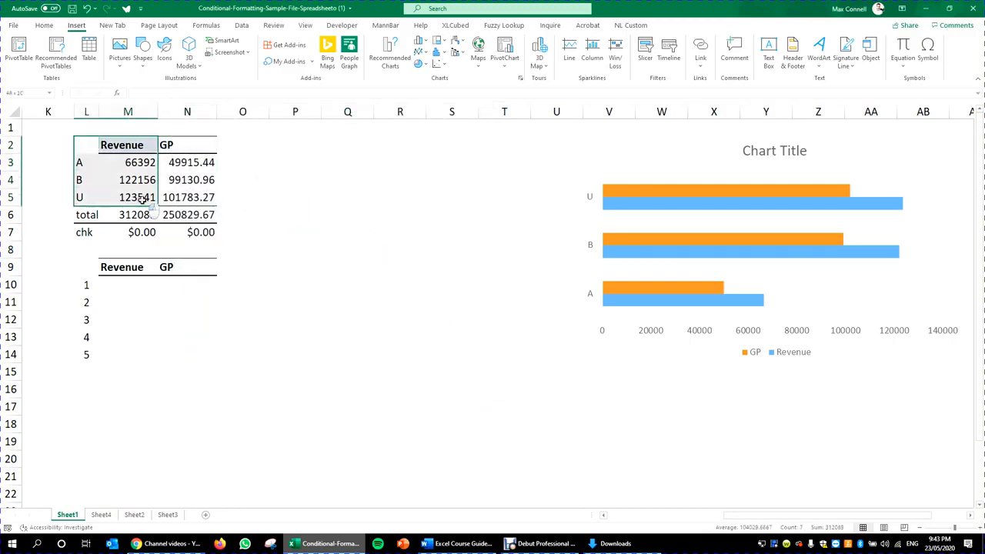
left_click_drag(185, 153, 192, 199)
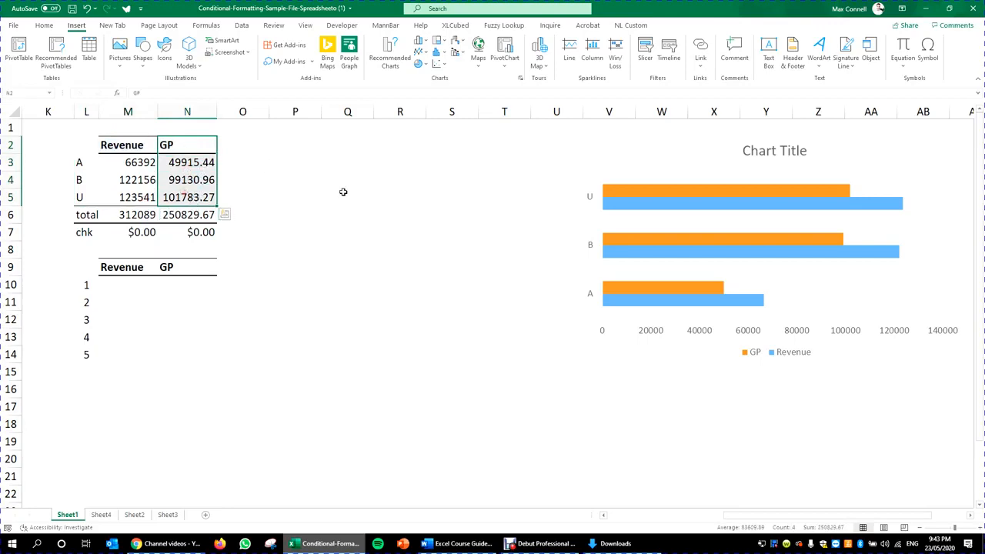
left_click(344, 192)
left_click_drag(79, 145, 172, 206)
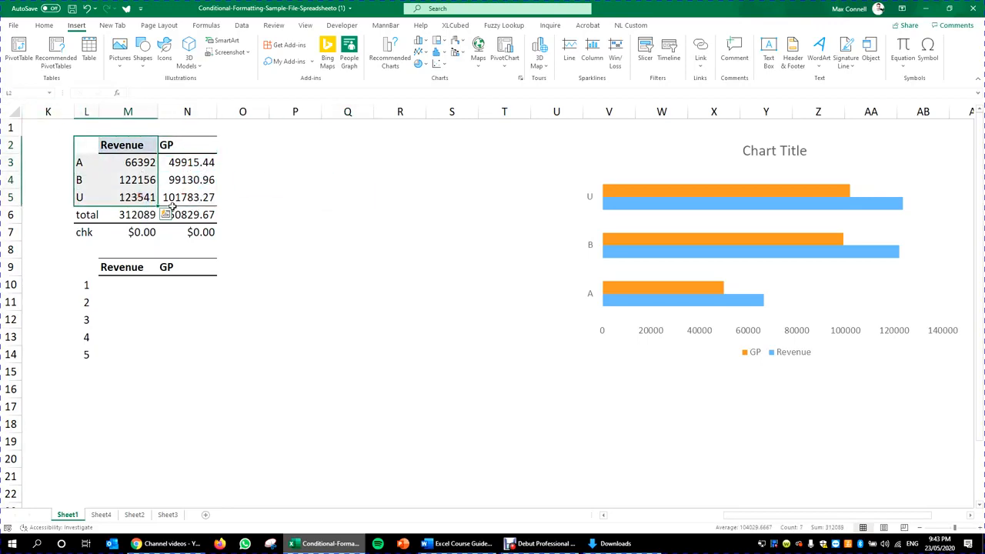
left_click(91, 145)
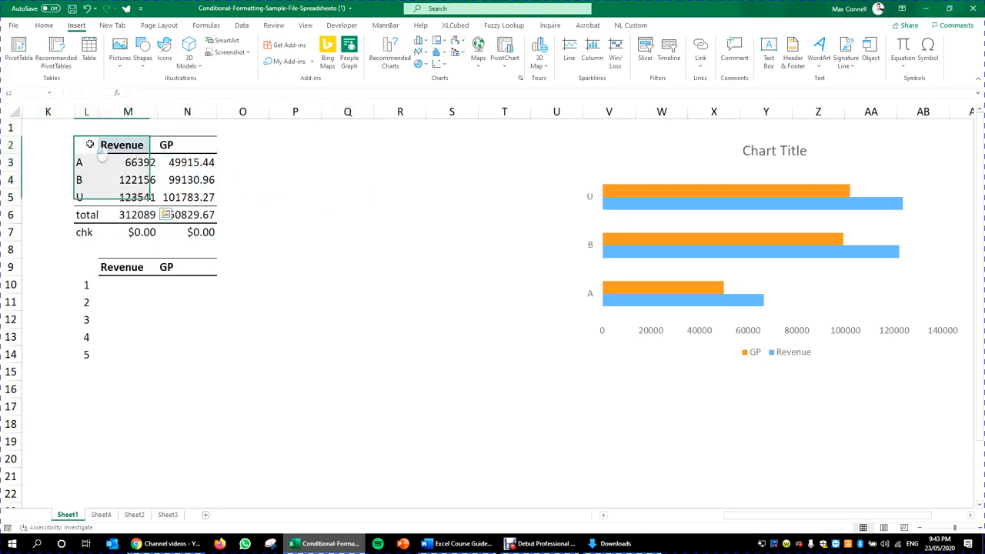
left_click_drag(90, 144, 145, 196)
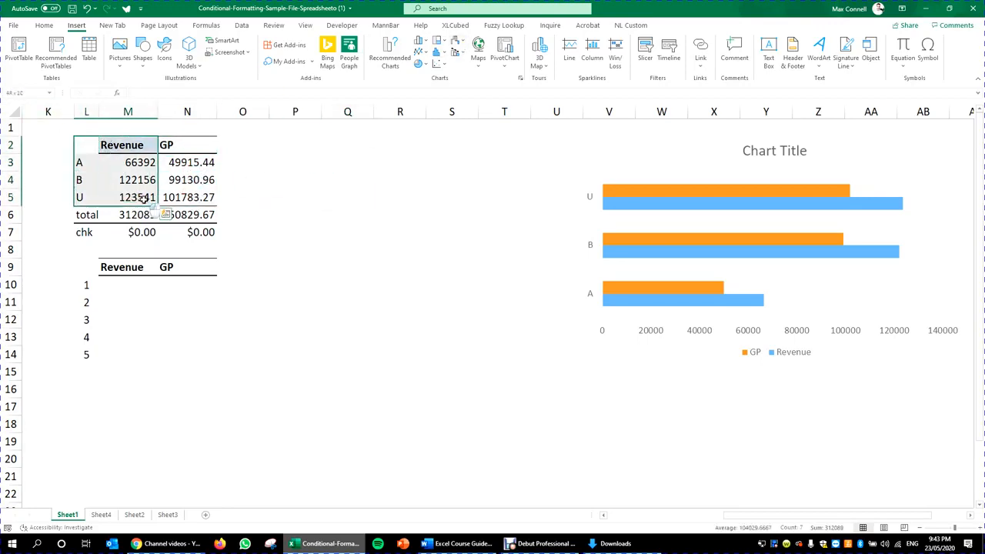
Step: Insert a 3-D Pie chart of Revenue for A, B and U
left_click(390, 64)
left_click(414, 137)
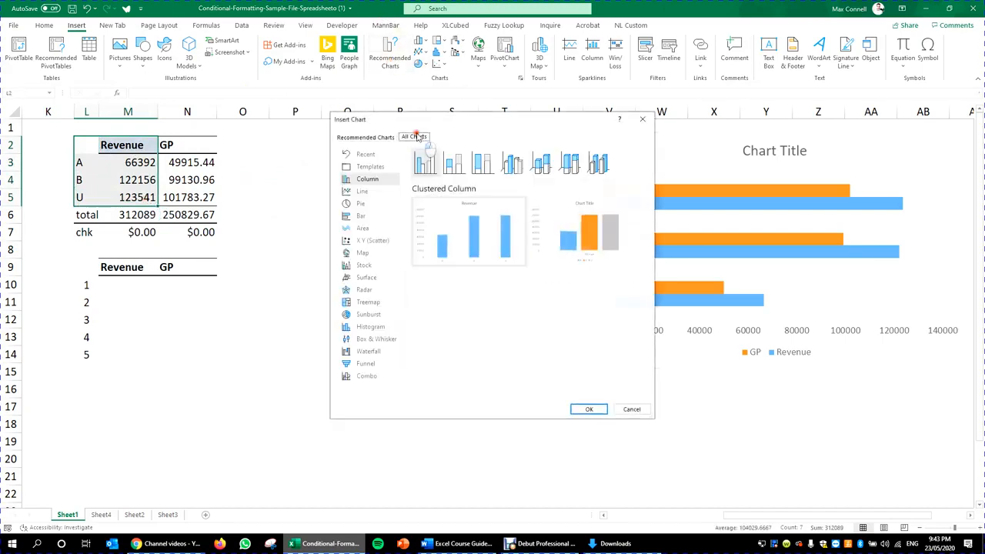
left_click(638, 119)
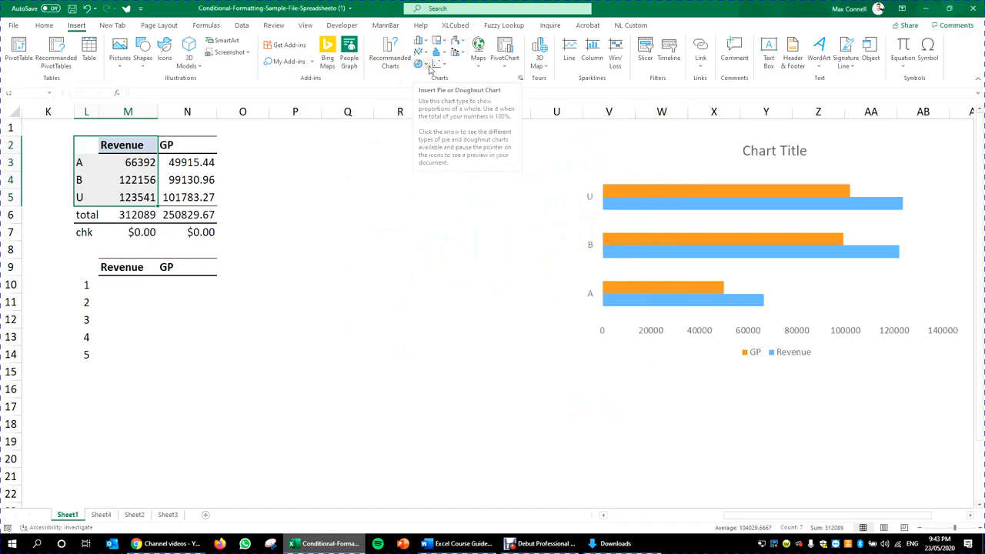
left_click(428, 67)
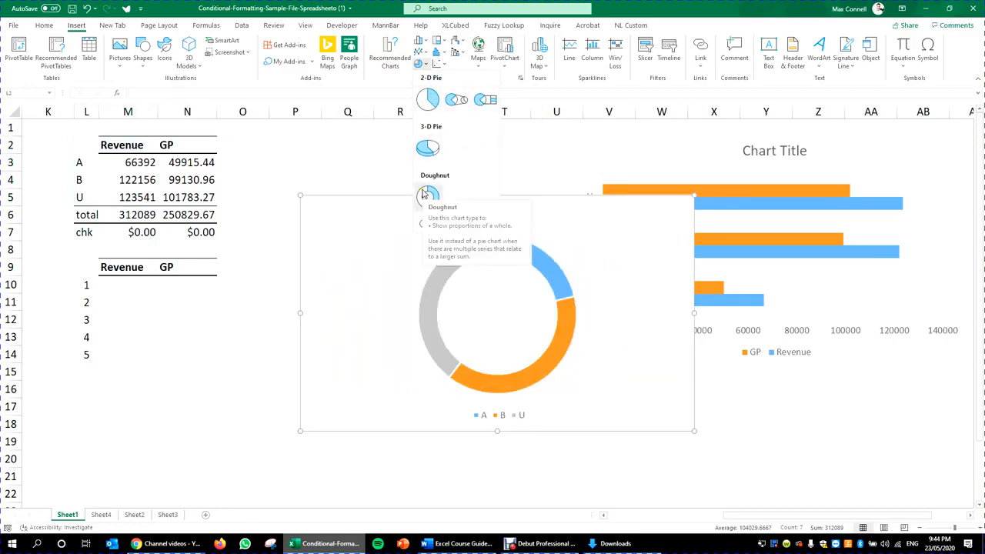
left_click(422, 146)
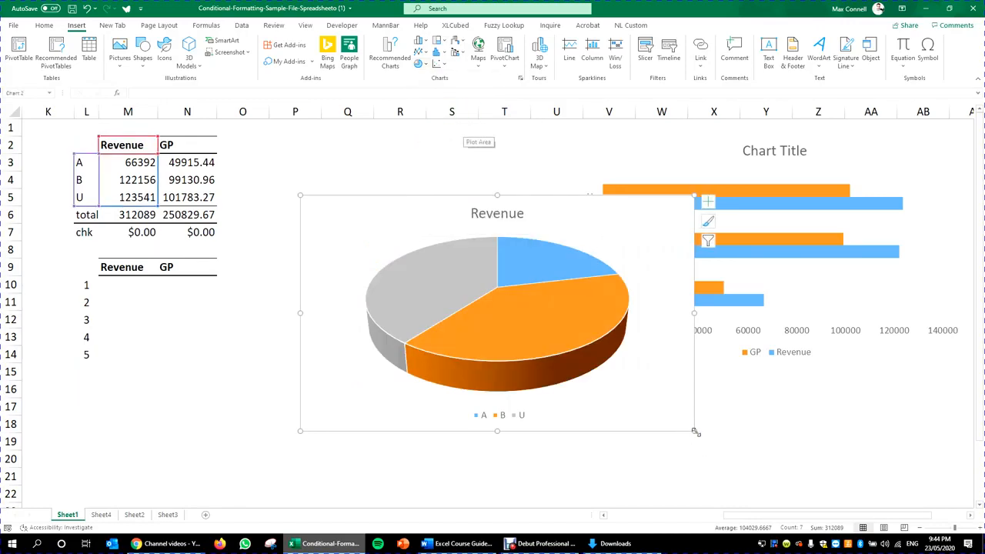
Step: Shrink the Revenue pie and place it between the table and the bar chart
left_click_drag(695, 432, 542, 364)
left_click_drag(602, 364, 635, 367)
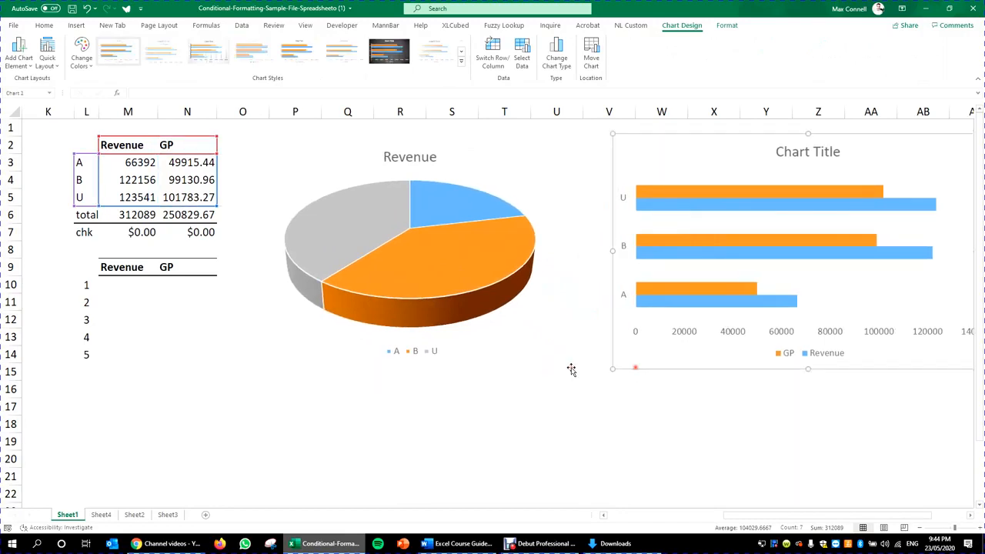
left_click_drag(534, 365, 565, 367)
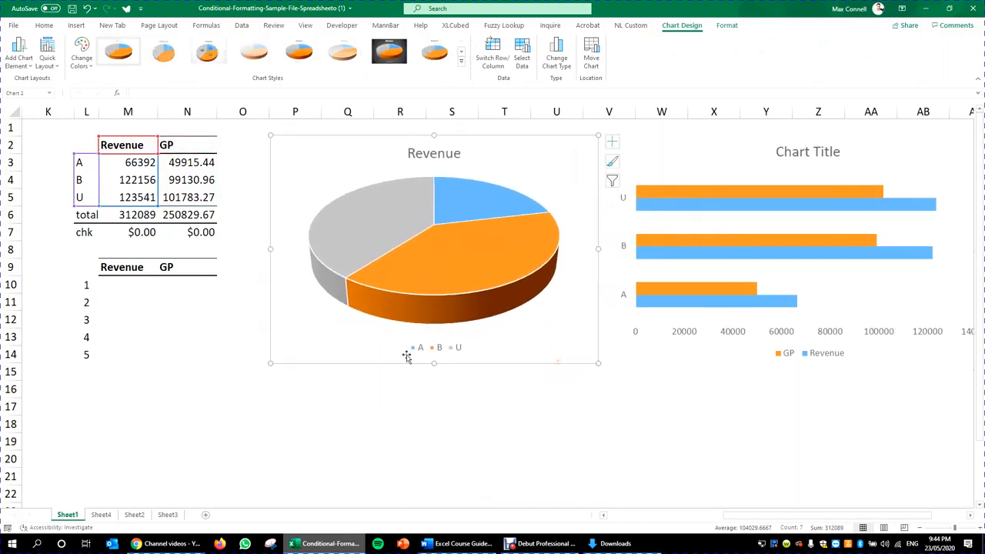
left_click_drag(438, 369, 440, 373)
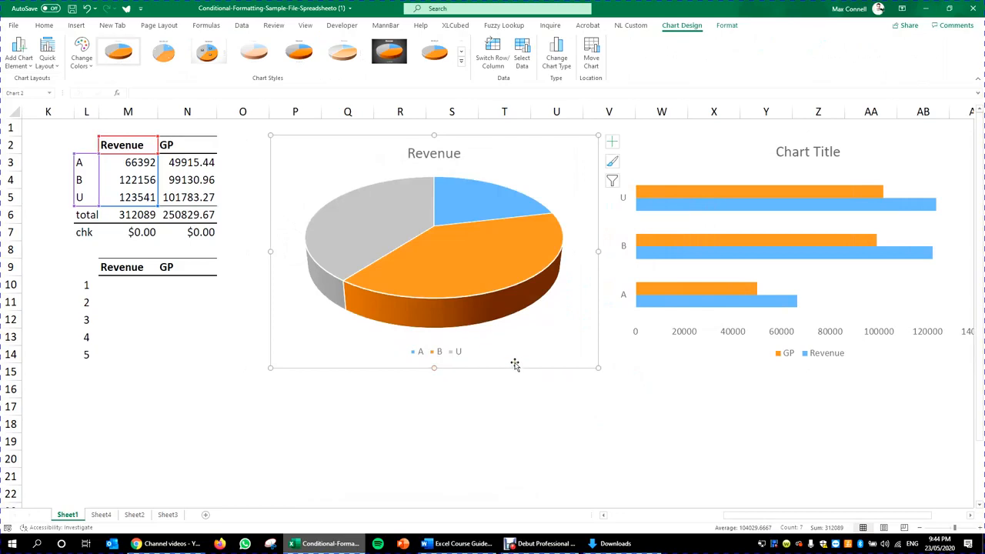
left_click(139, 406)
Step: Select the labels L2:L5 together with the GP figures N2:N5
left_click(86, 249)
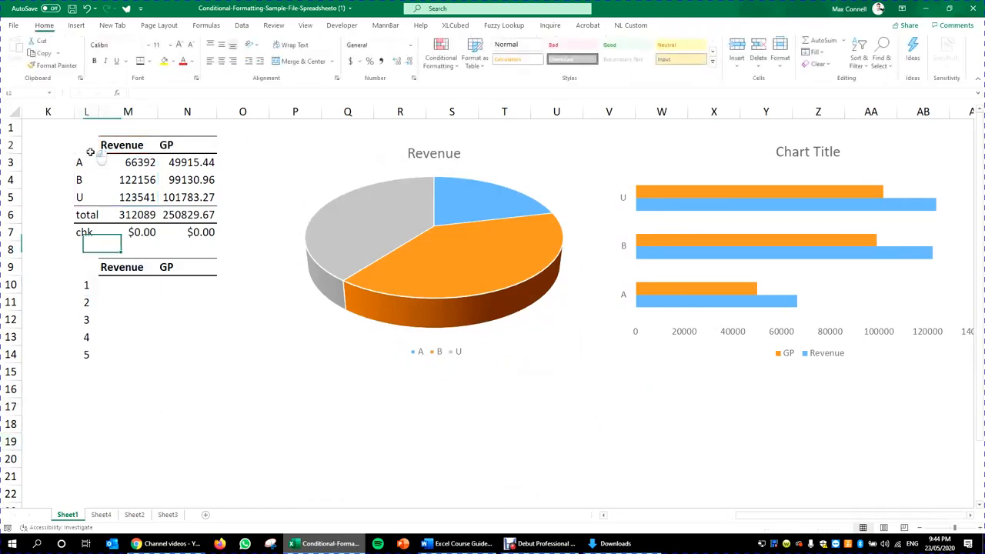
left_click_drag(86, 145, 77, 198)
left_click_drag(189, 144, 202, 199)
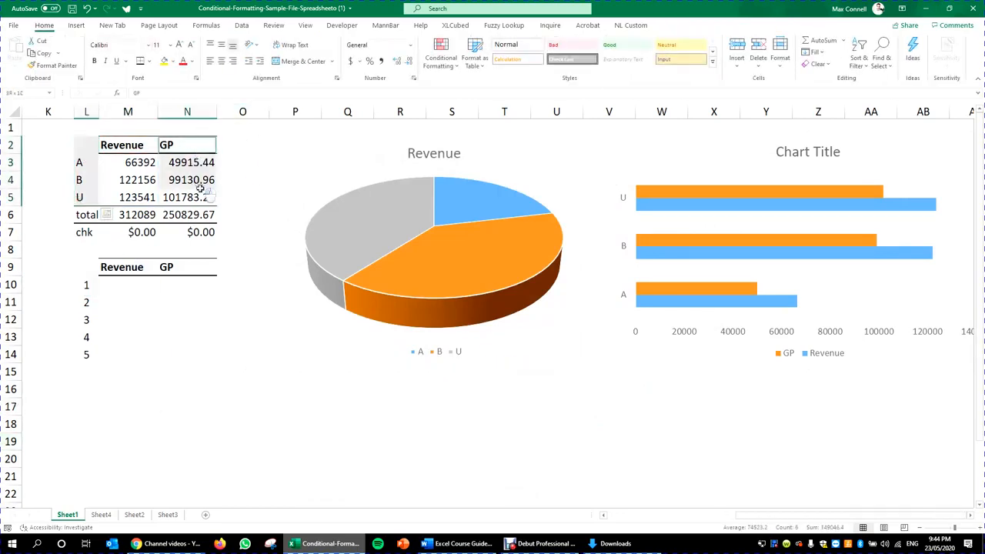
left_click(76, 25)
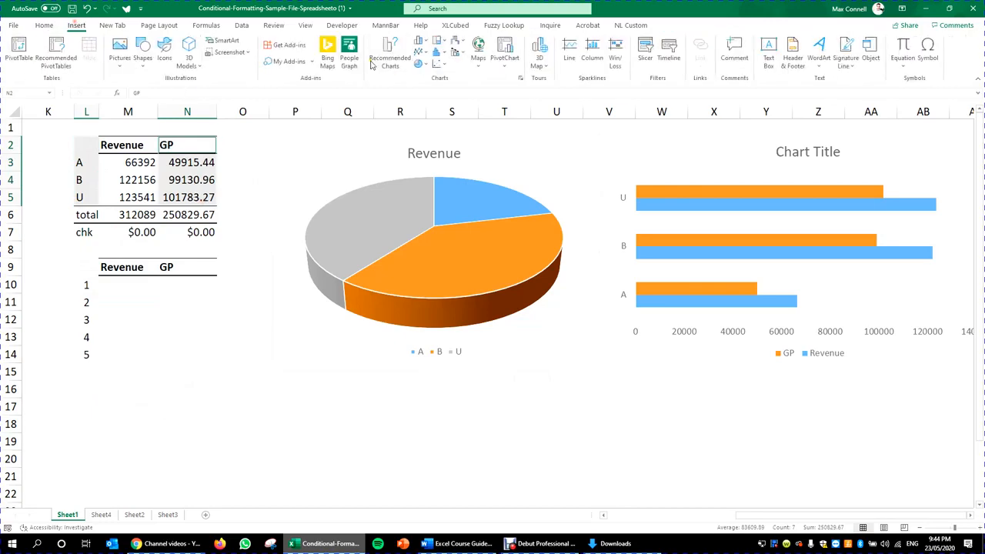
Step: Insert a 3-D Pie chart of GP below the Revenue pie, sized to match it
left_click(424, 65)
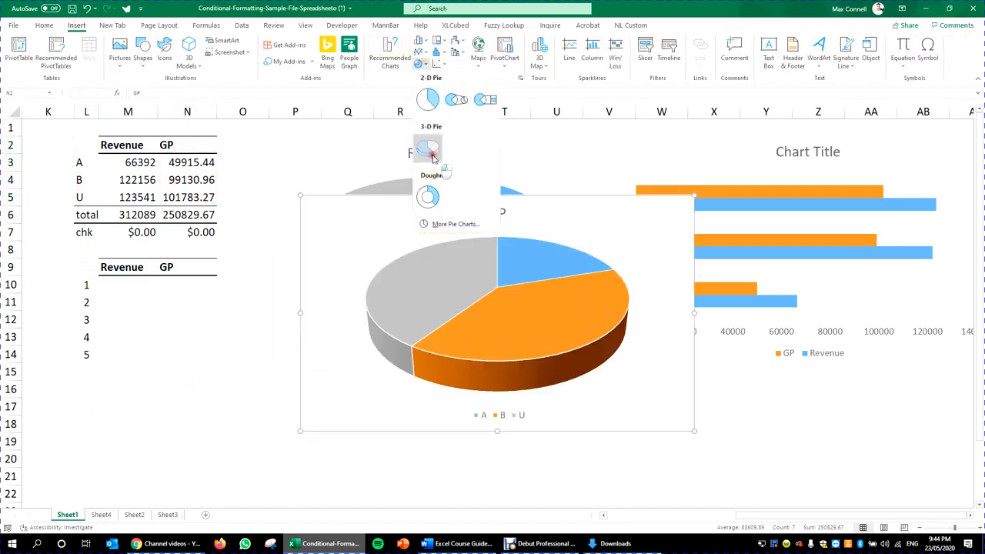
left_click(427, 146)
scroll(643, 306, "down", 3)
left_click_drag(627, 279, 600, 452)
left_click_drag(663, 455, 597, 435)
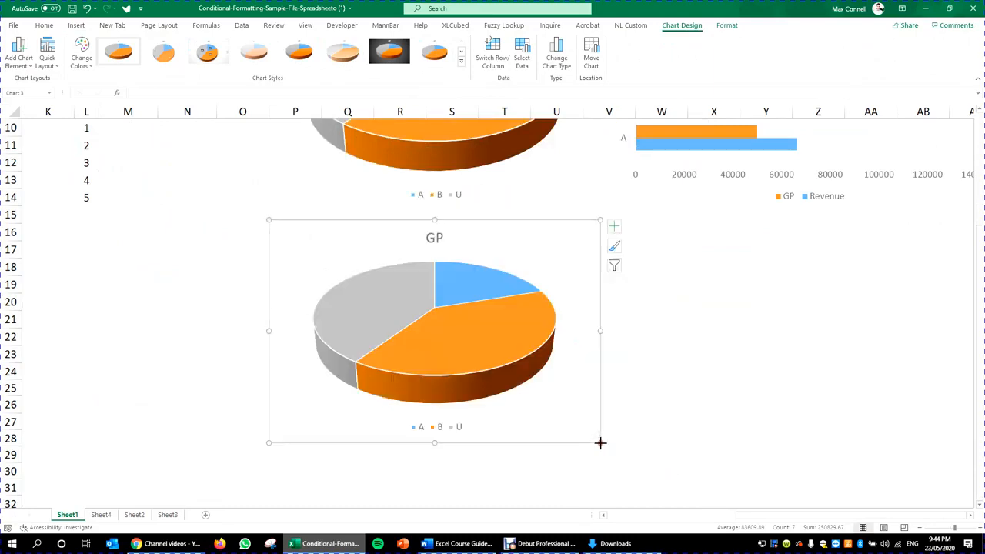
Step: Select the table's labels with the Revenue and GP figures, L2:N5
scroll(525, 249, "up", 3)
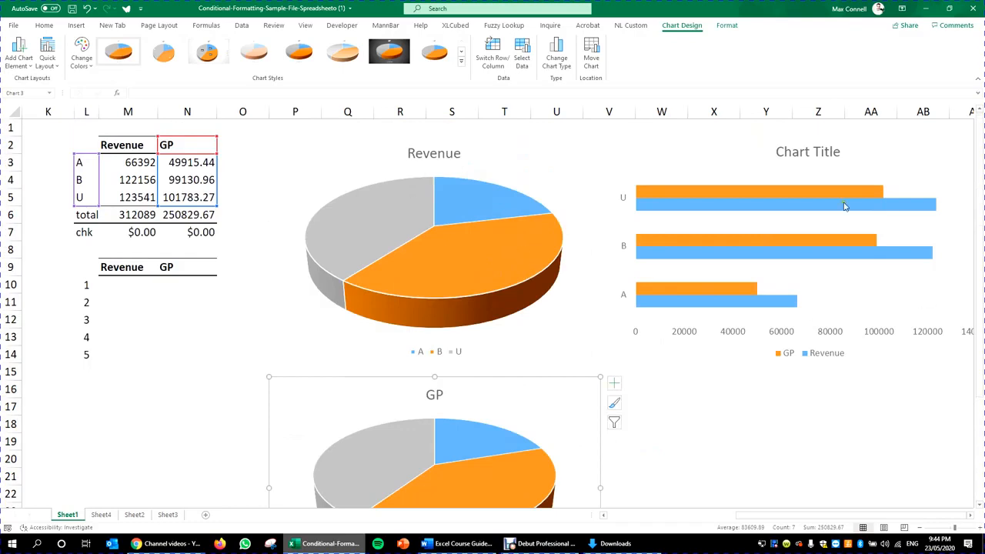
left_click(214, 365)
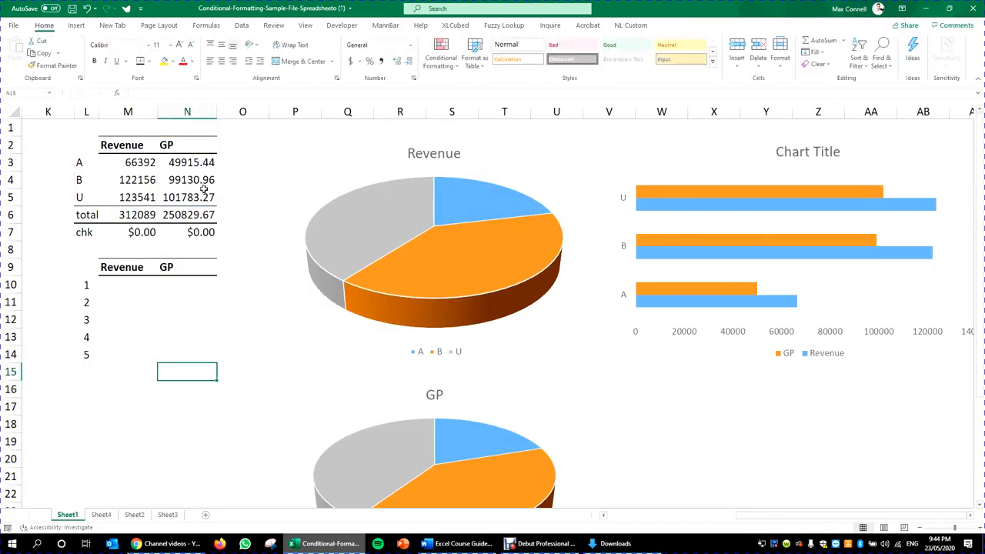
left_click(106, 169)
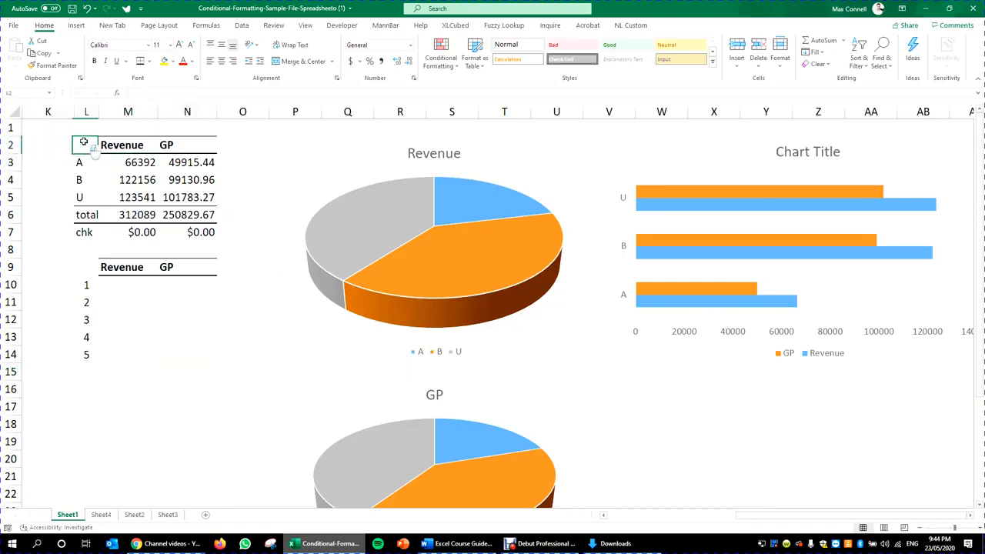
left_click_drag(77, 140, 142, 219)
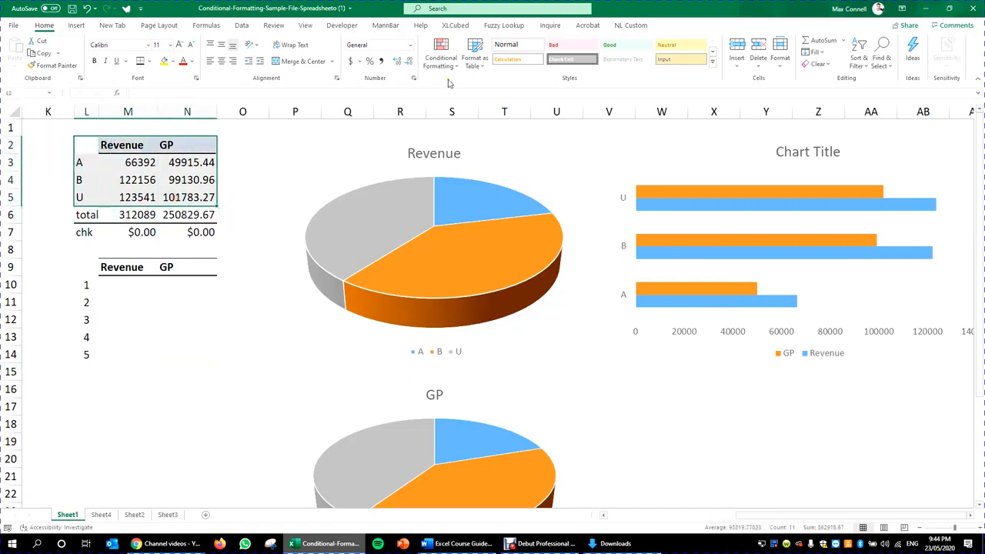
left_click(77, 25)
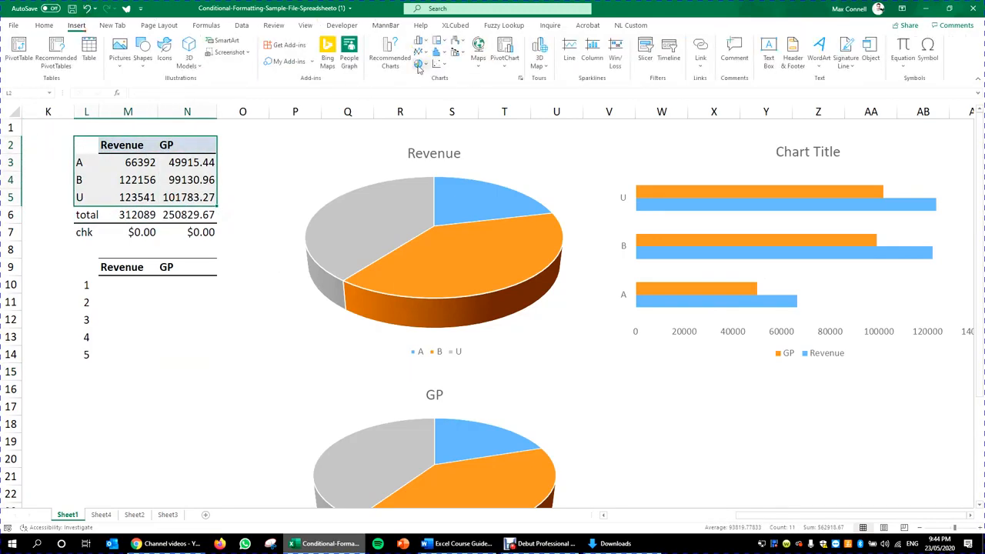
left_click(420, 65)
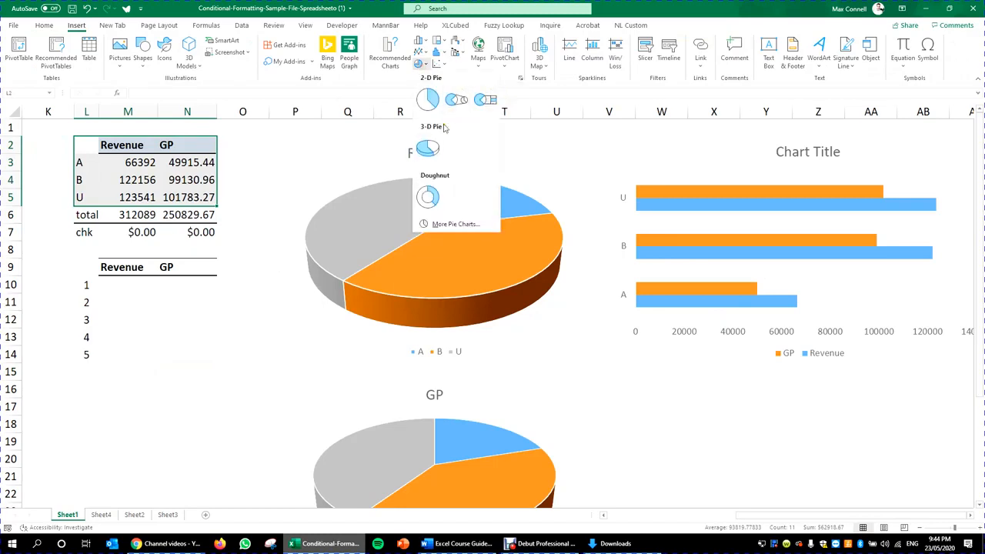
left_click(389, 60)
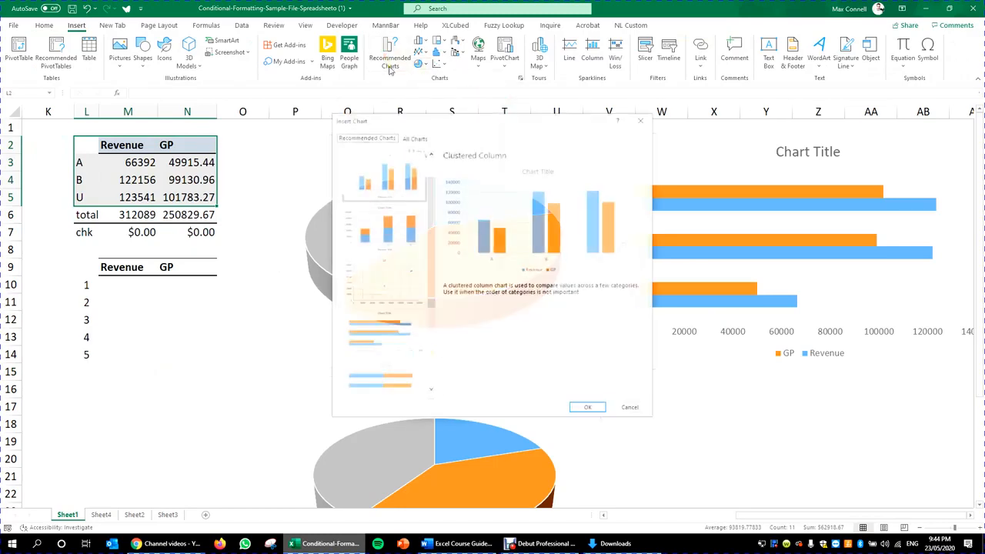
left_click(413, 137)
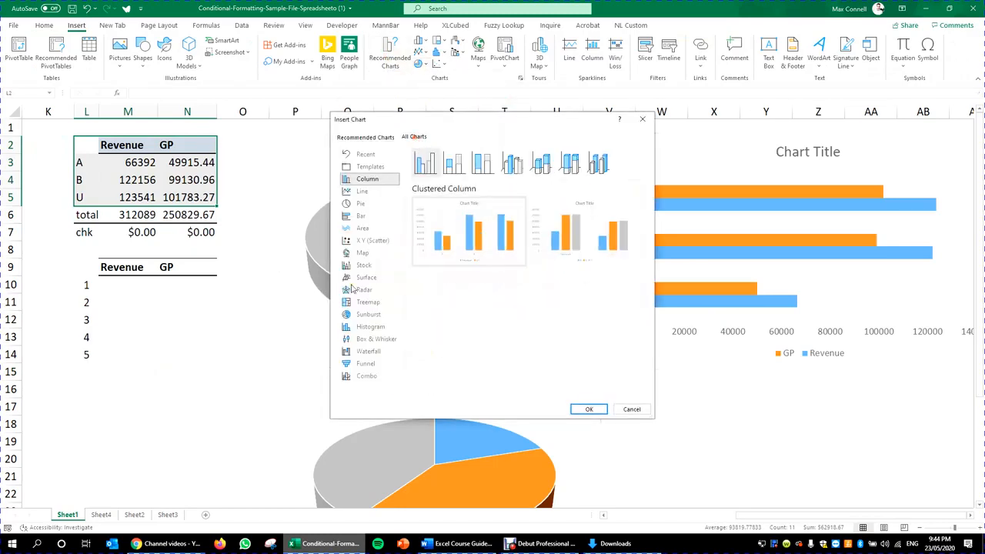
left_click(373, 227)
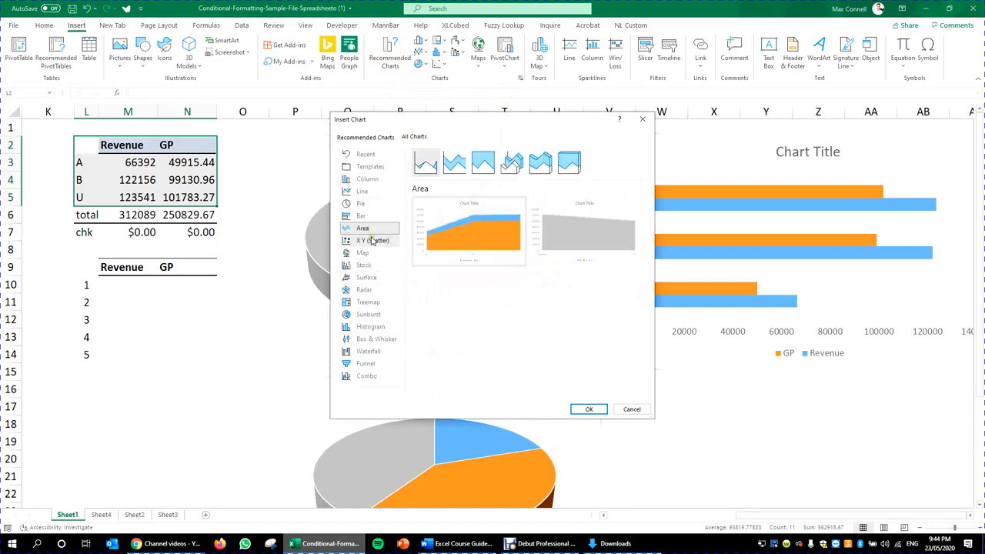
mouse_move(461, 240)
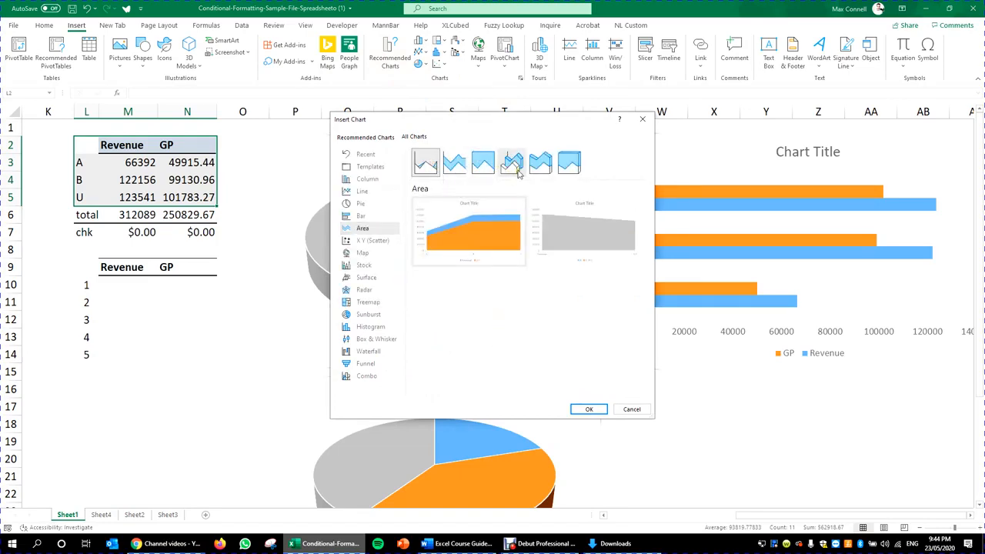
left_click(391, 242)
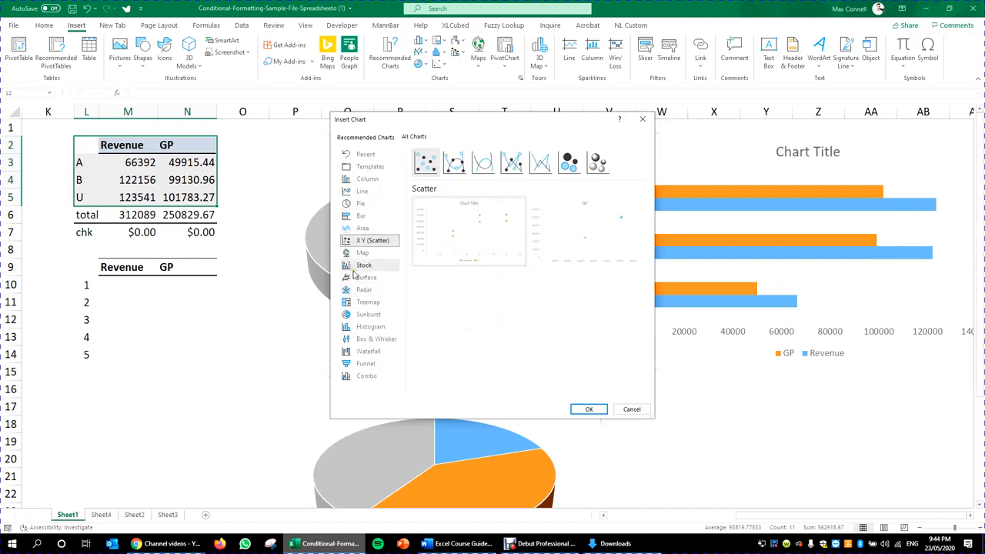
left_click(454, 164)
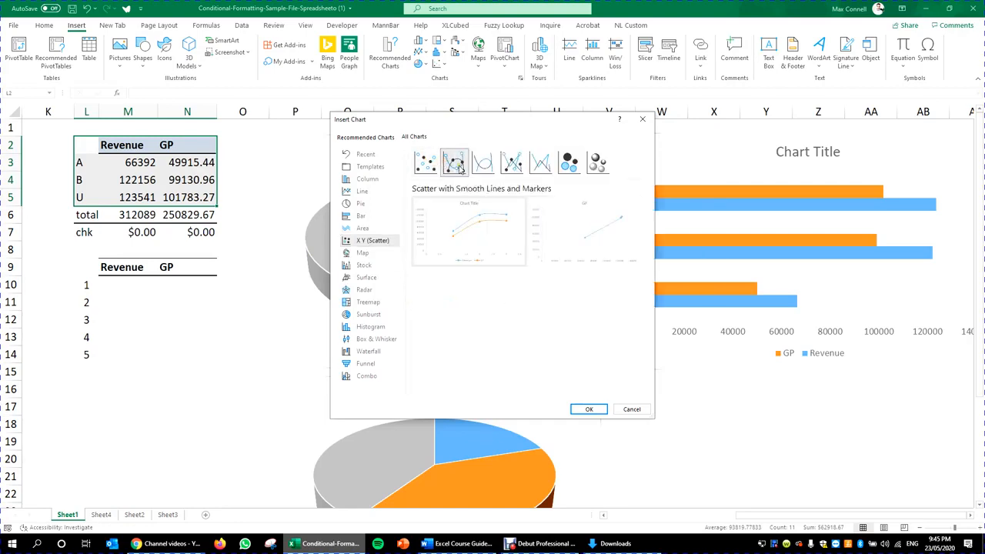
left_click(425, 162)
mouse_move(424, 253)
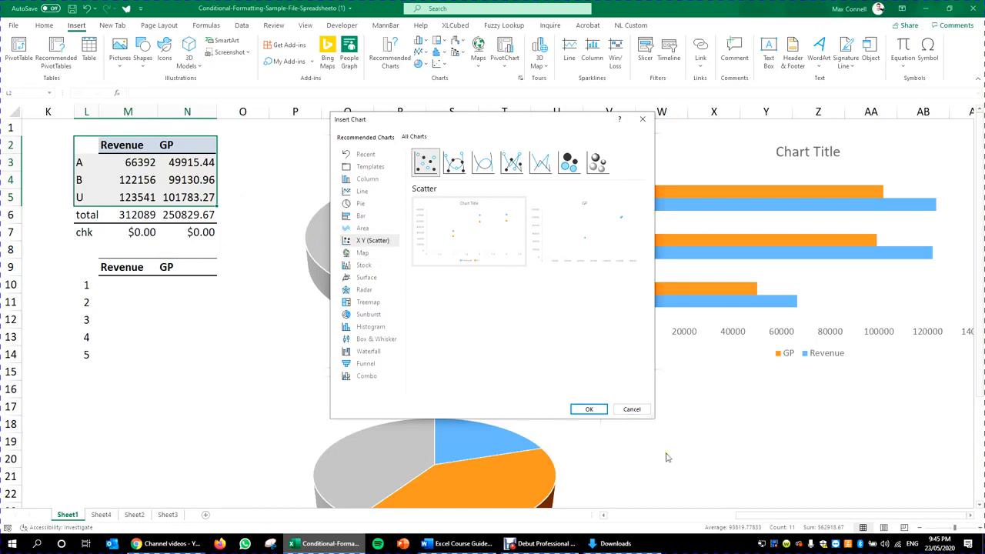
left_click(631, 409)
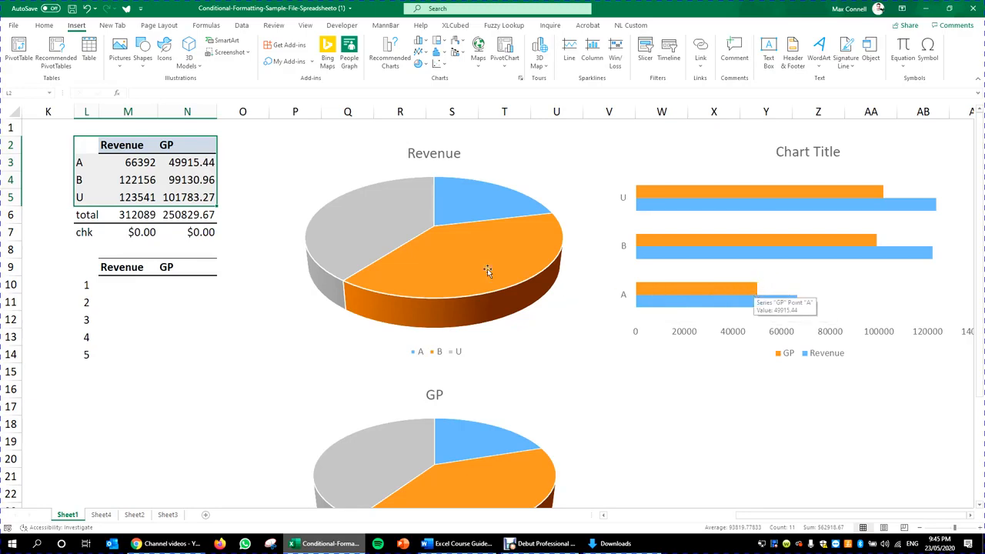
Step: Check the SUMIF GP formula in N3, then open the context menu for column O
left_click(245, 166)
left_click(207, 164)
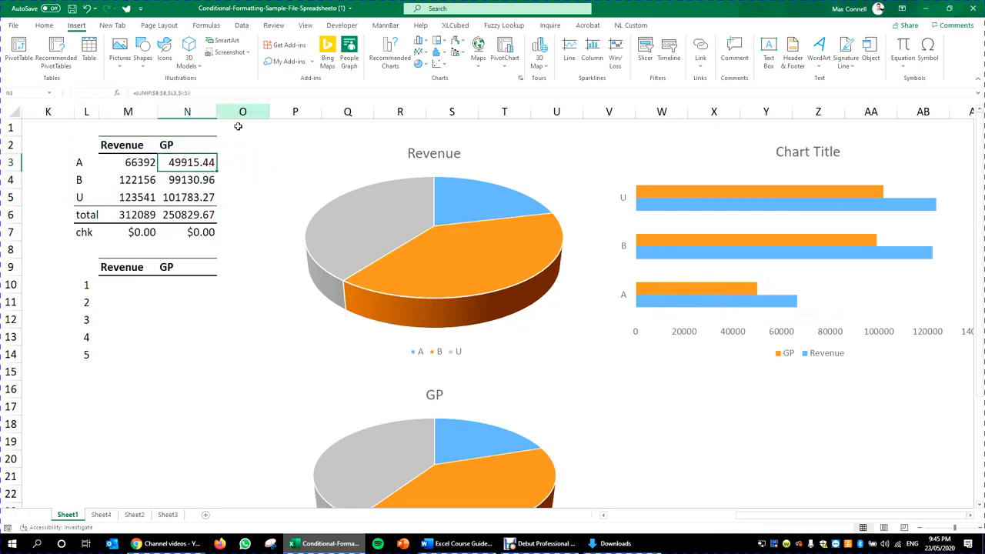
key("Right")
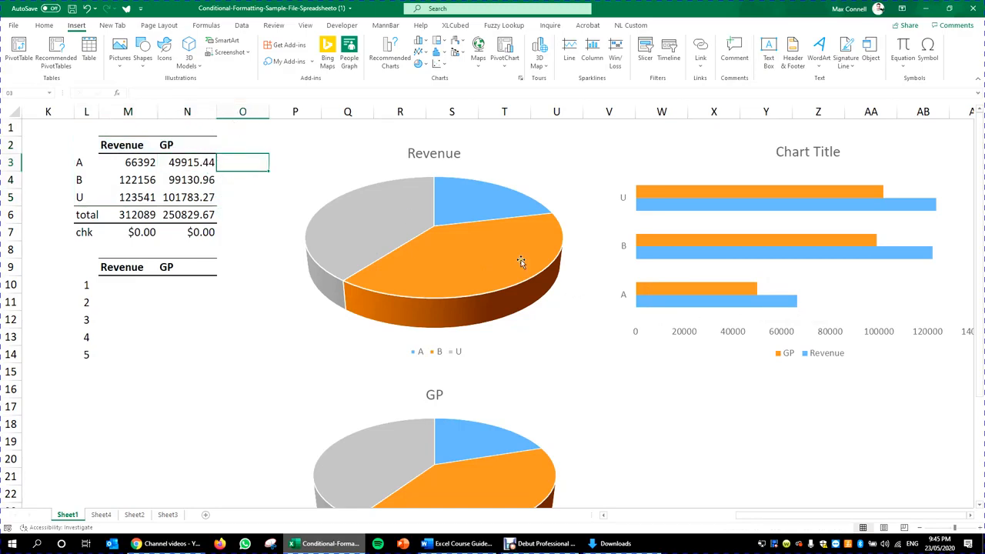
left_click(193, 157)
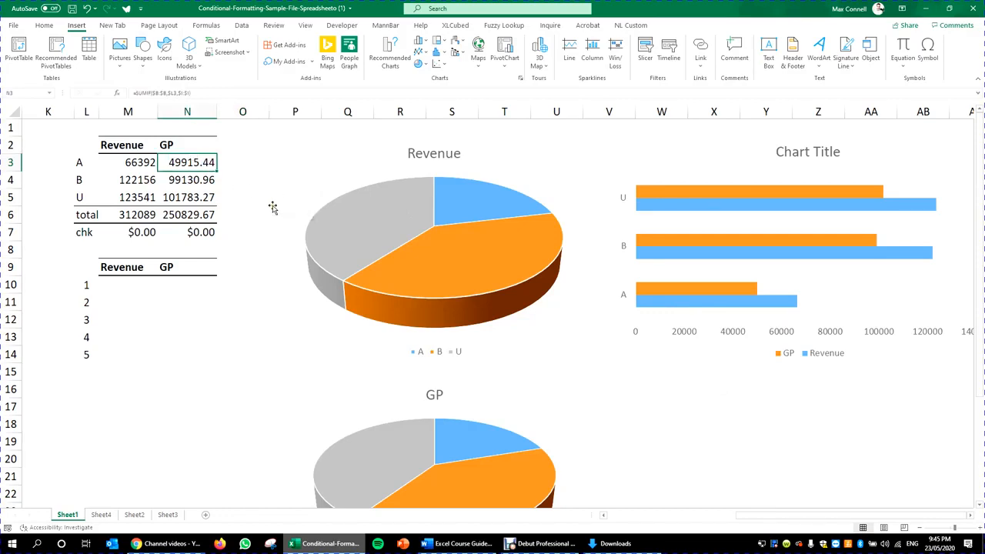
left_click(236, 158)
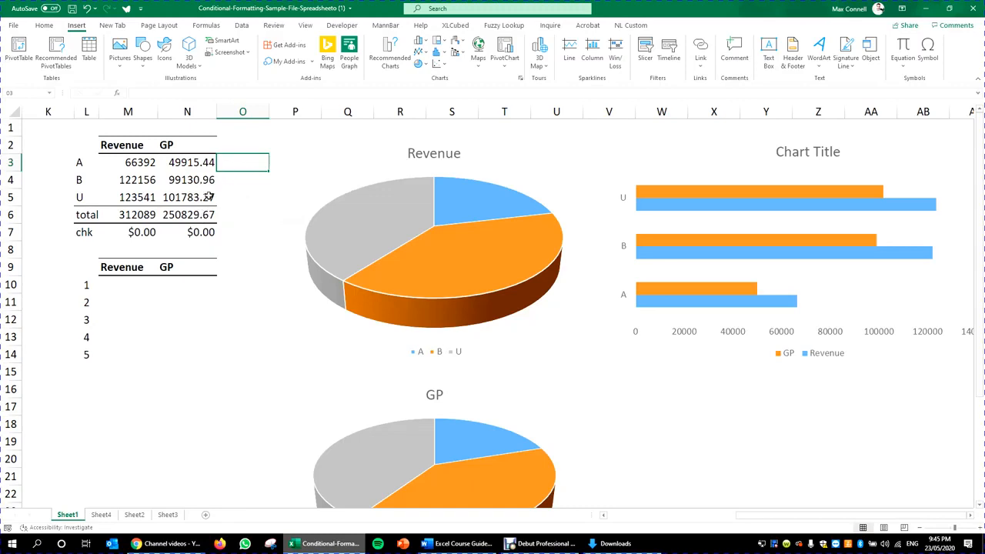
right_click(232, 112)
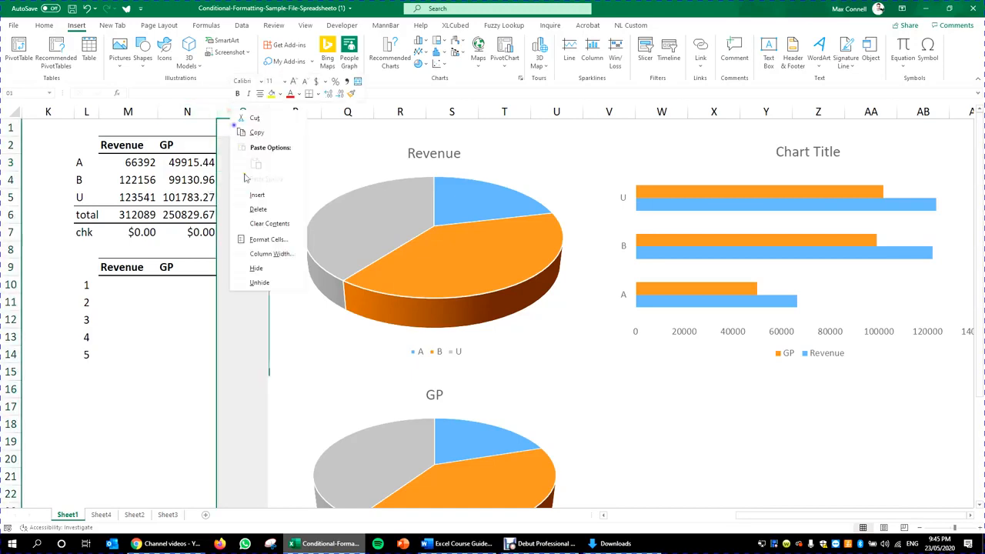
Step: Insert a new column O, copy N2:N6 into it and rename the header GP%
left_click(259, 197)
left_click(222, 160)
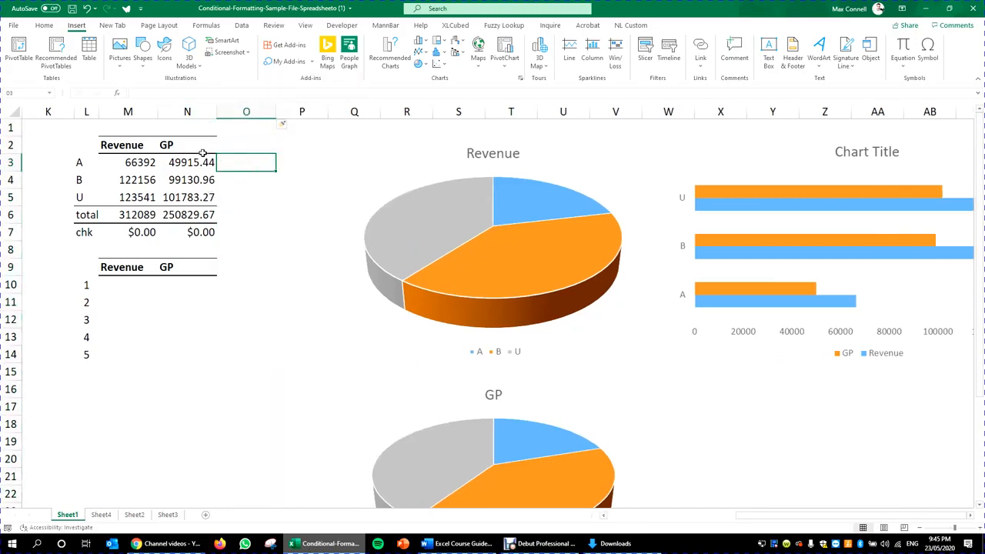
left_click_drag(202, 149, 208, 224)
key("ctrl+c")
left_click(229, 145)
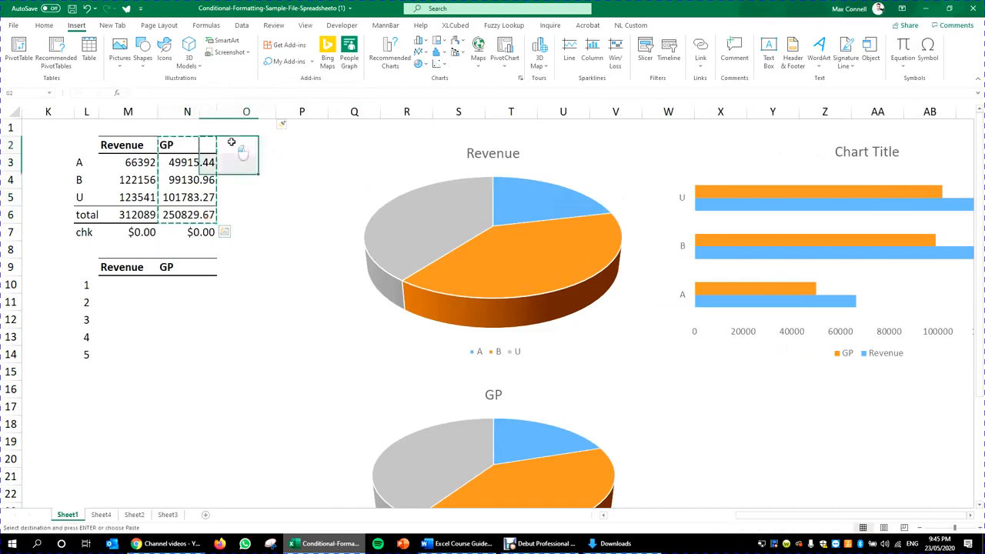
key("ctrl+v")
double_click(260, 146)
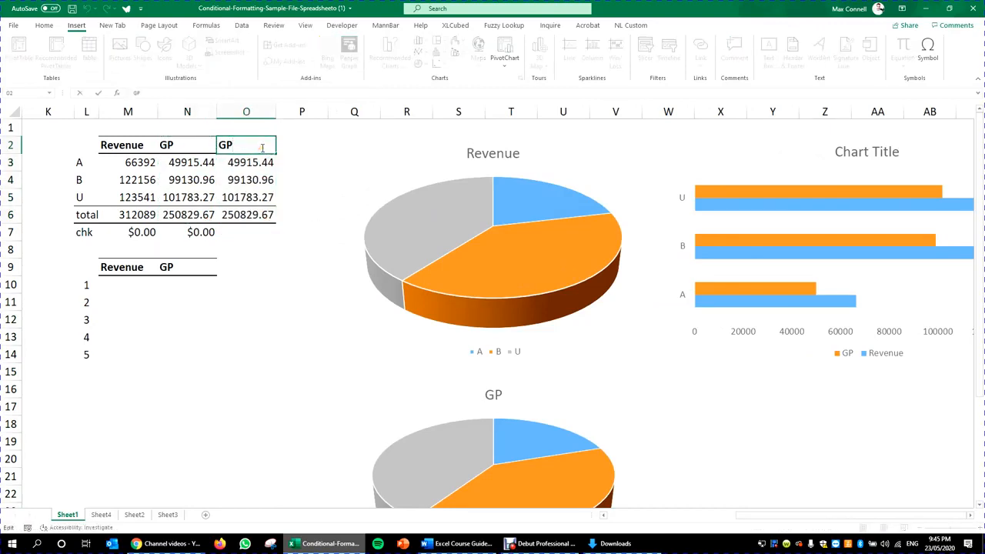
type("%")
key("Return")
Step: Enter =N3/M3 in O3 and format it as a percentage with one decimal
type("=")
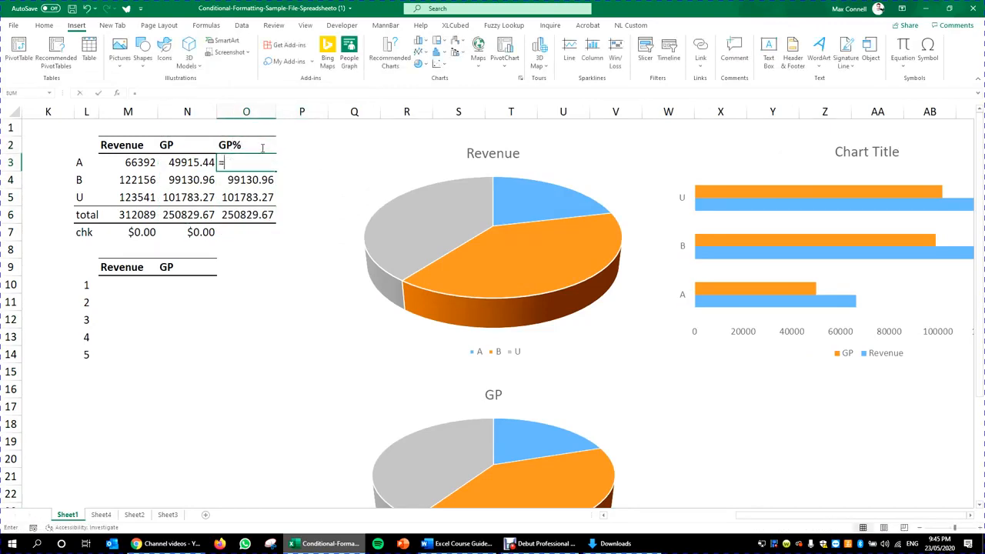
key("Left")
type("/")
key("Left")
key("Left")
key("ctrl+Return")
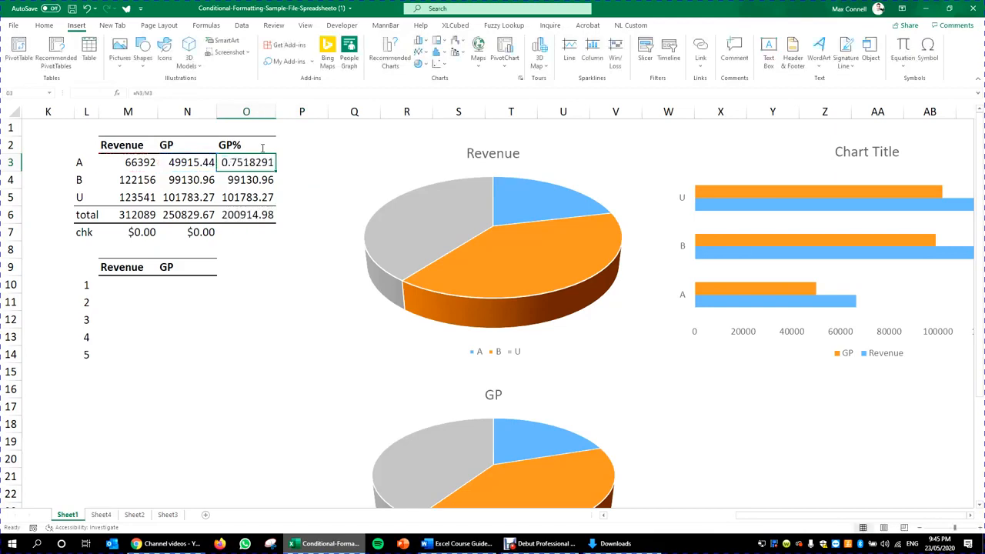
left_click(44, 28)
left_click(369, 60)
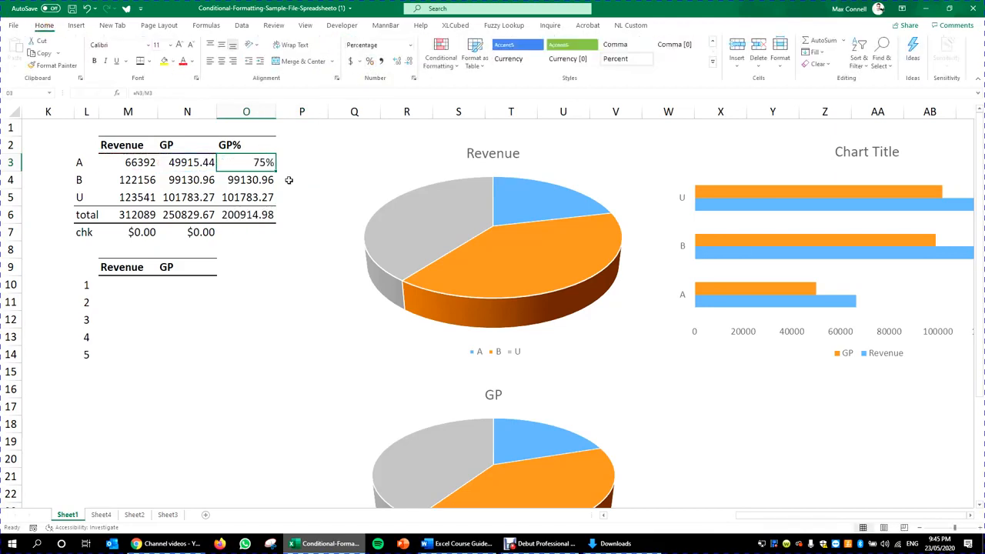
left_click(394, 61)
Step: Fill the GP% formula down to O4:O5 for B and U
key("ctrl+c")
mouse_move(262, 180)
left_mouse_down()
mouse_move(264, 213)
mouse_move(264, 198)
left_mouse_up()
key("ctrl+alt+v")
key("Escape")
key("Escape")
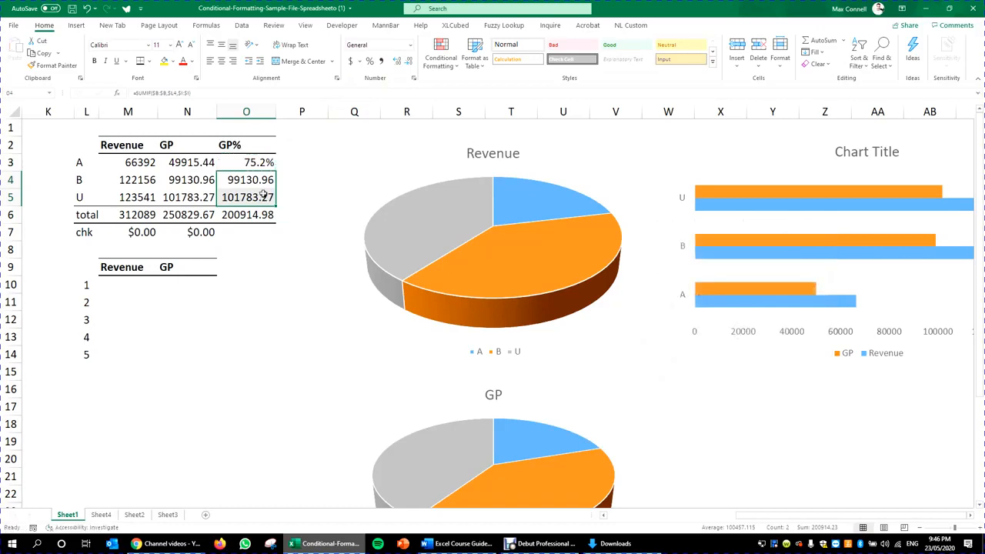
left_click(259, 162)
left_click_drag(276, 170, 284, 201)
left_click(268, 182)
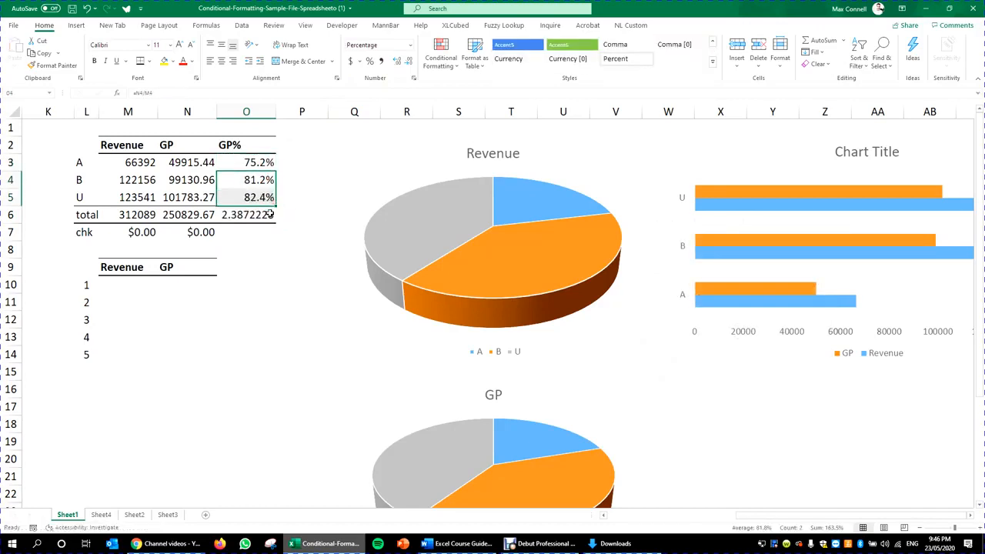
left_click(263, 197)
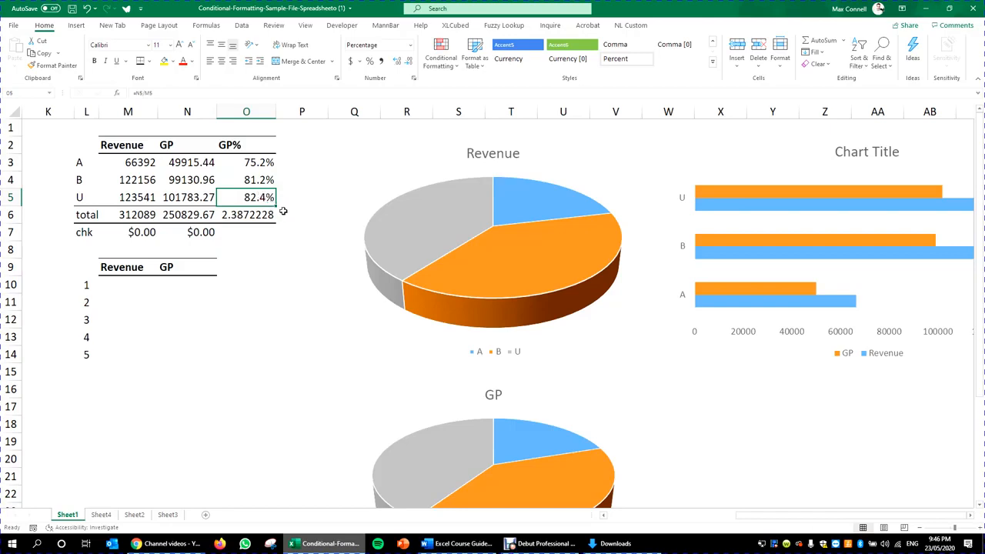
Step: Extend the GP% formula into the total row O6, giving 80.4% overall
double_click(248, 165)
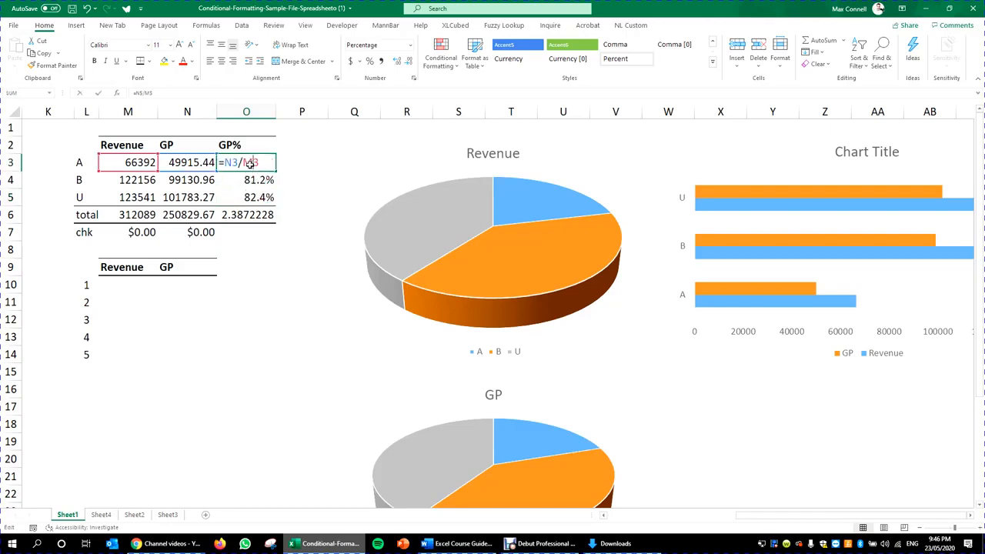
key("Escape")
left_click(262, 197)
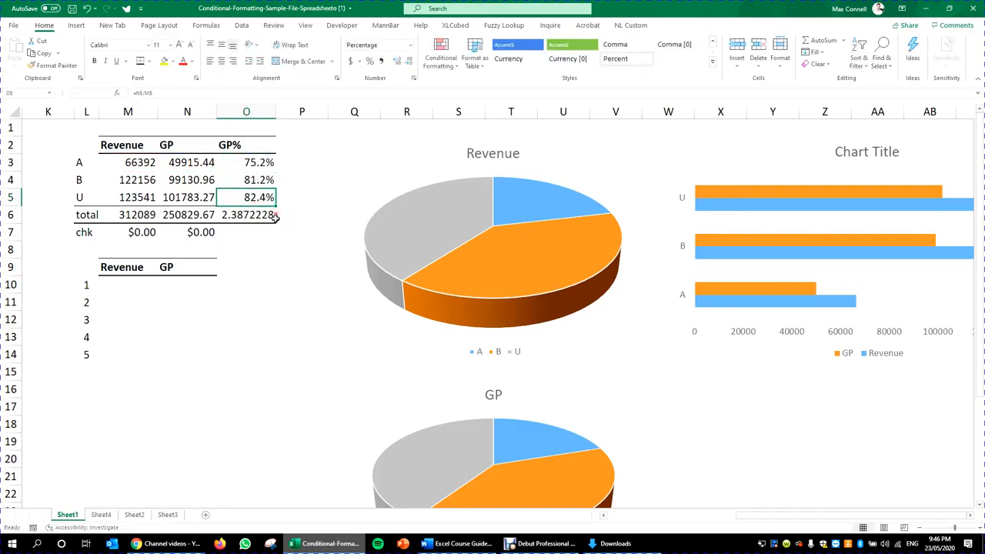
left_click_drag(276, 203, 258, 226)
left_click(251, 197)
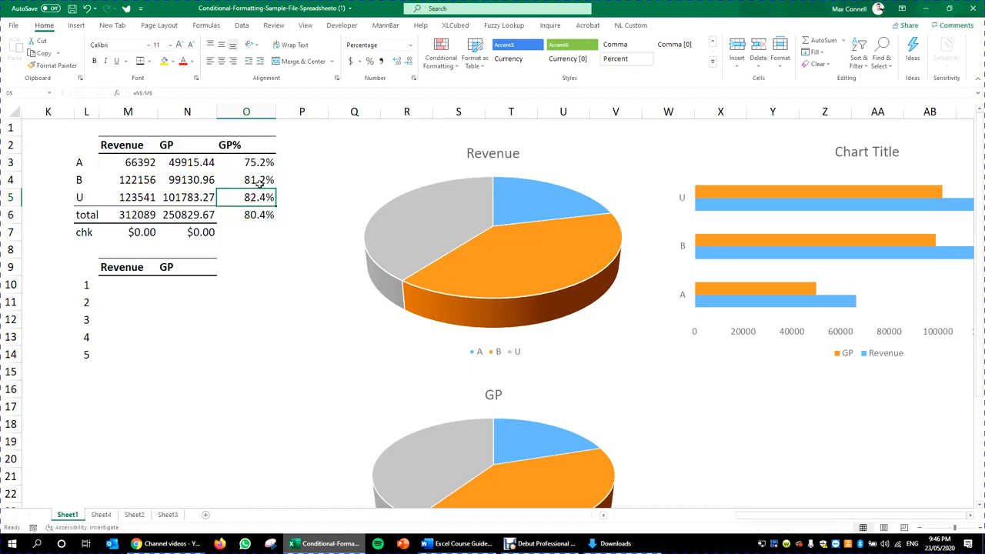
left_click(187, 196)
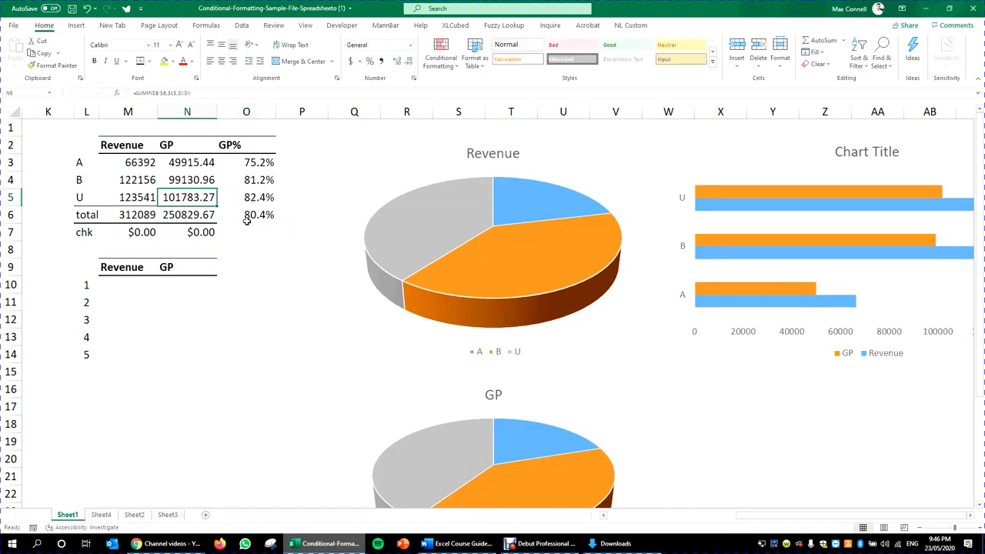
double_click(260, 216)
key("Escape")
Step: Give the total row N6:O6 top and bottom borders
left_click_drag(208, 216, 270, 213)
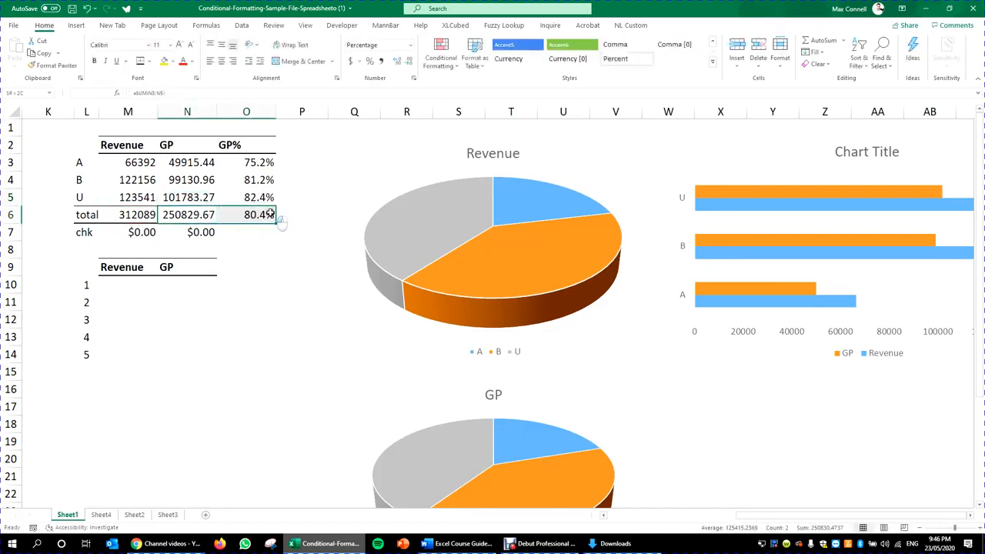
left_click(142, 62)
left_click(210, 282)
left_click(213, 351)
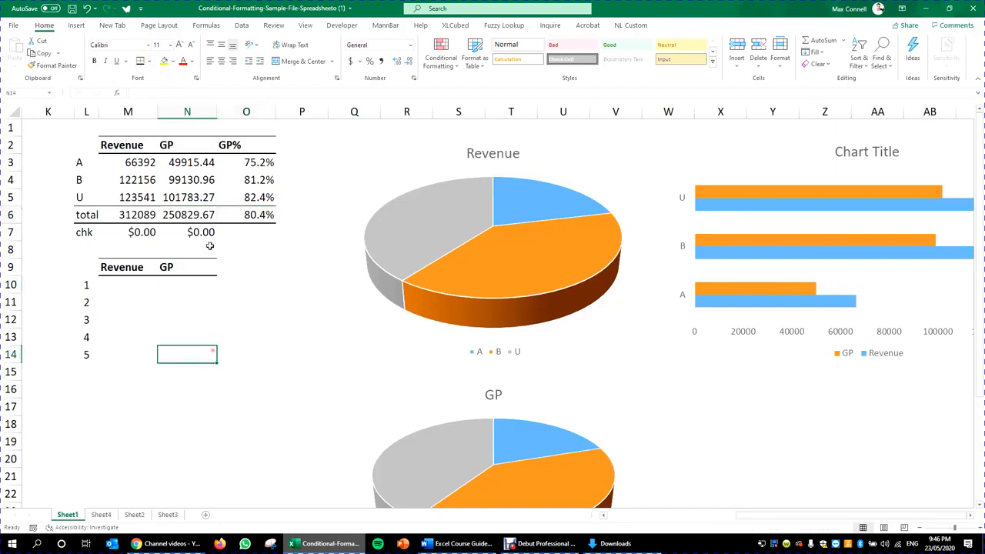
Step: Select the row labels L2:L6 together with the GP% values O2:O6
double_click(202, 232)
left_click(254, 246)
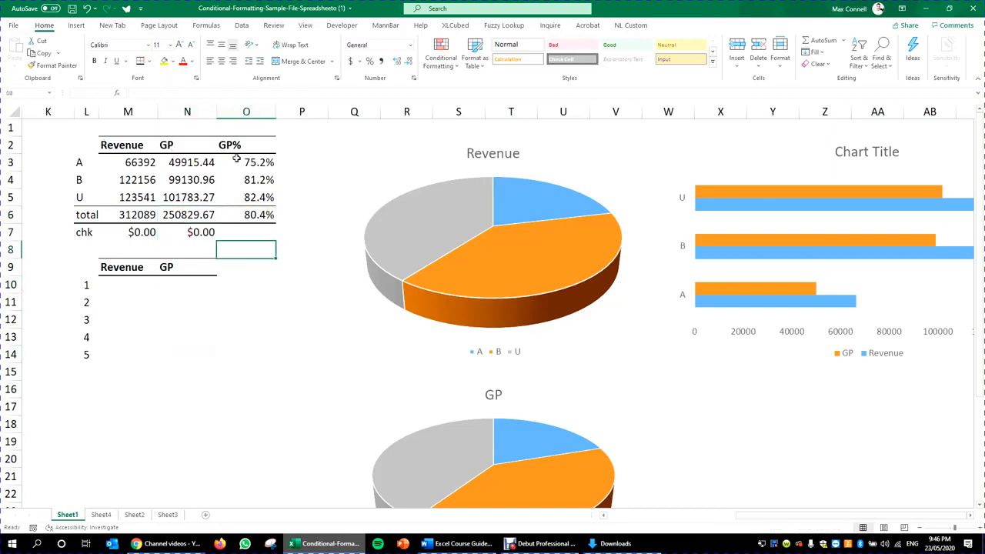
left_click_drag(86, 144, 86, 214)
left_click_drag(246, 144, 258, 214)
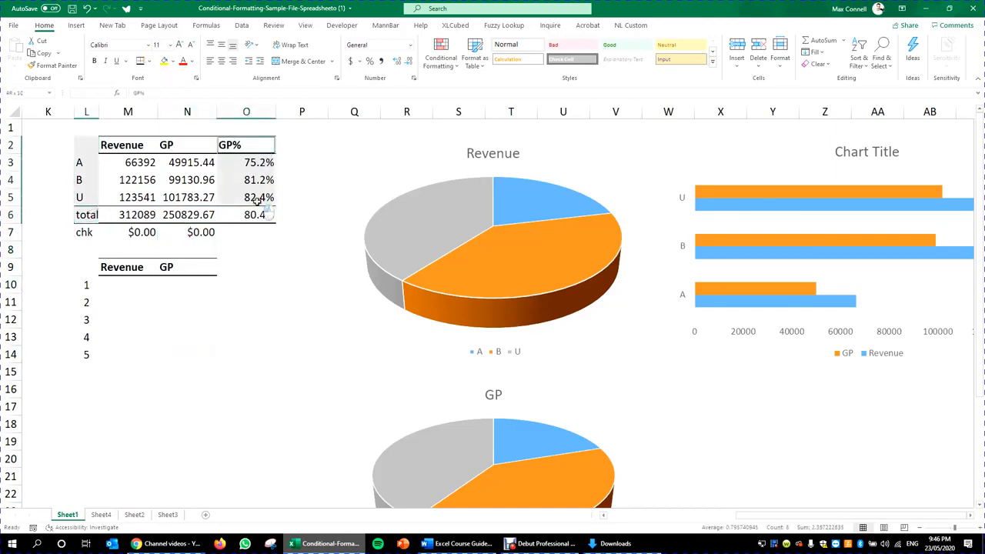
Step: Open Recommended Charts and preview the pie, clustered bar and clustered column suggestions
left_click(77, 25)
left_click(404, 60)
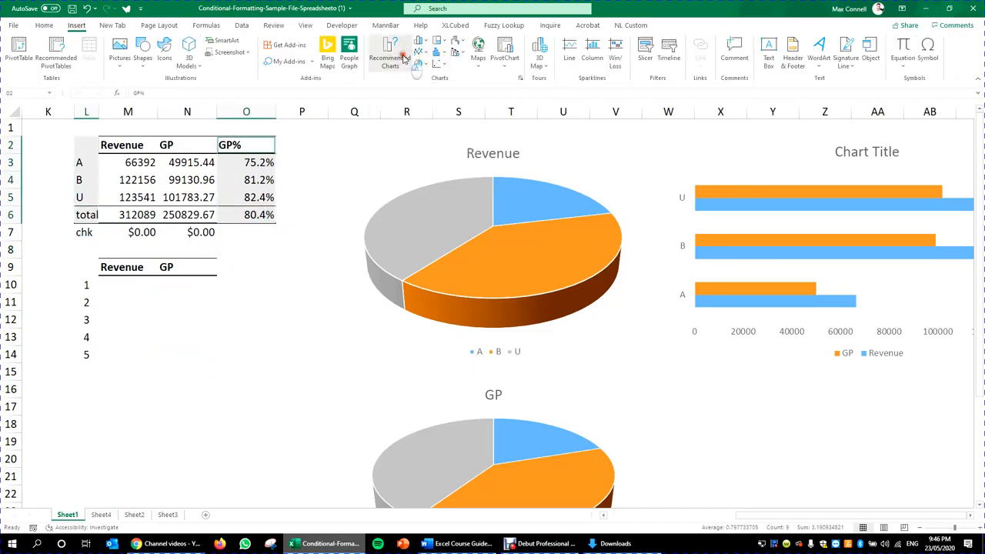
left_click(379, 247)
left_click(388, 279)
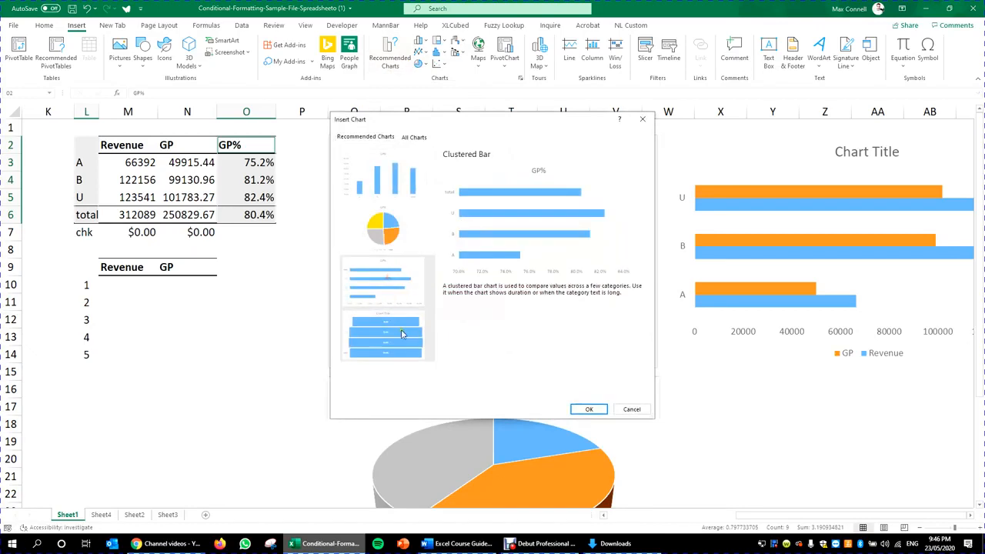
left_click(382, 227)
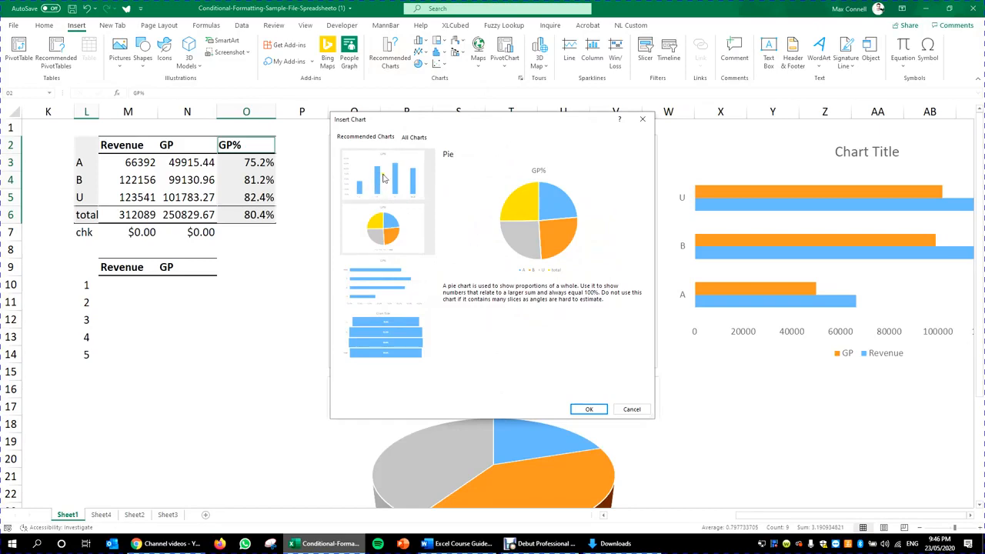
left_click(383, 277)
left_click(388, 169)
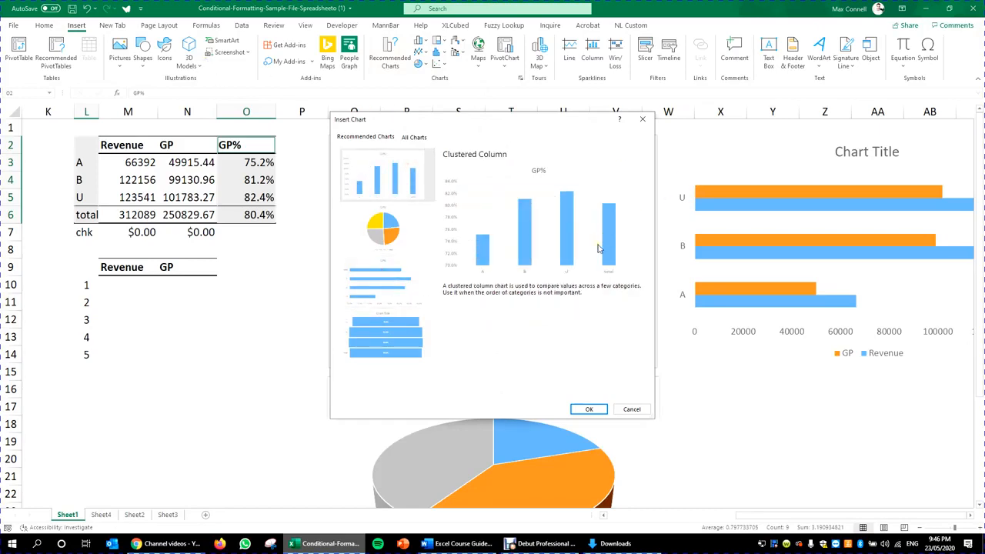
Step: Browse All Charts, from scatter through map, stock, surface, treemap, histogram, waterfall, funnel and combo
left_click(415, 139)
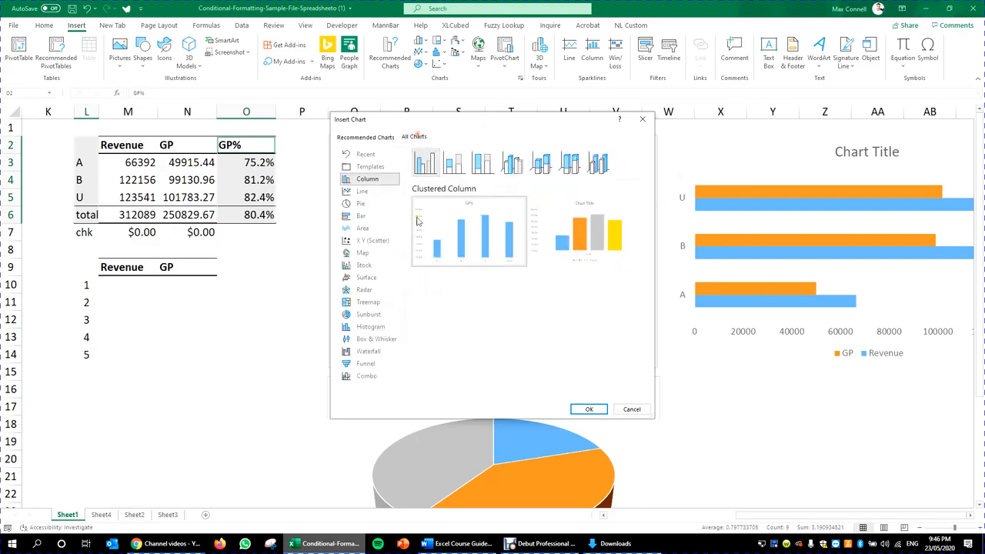
left_click(374, 242)
mouse_move(497, 225)
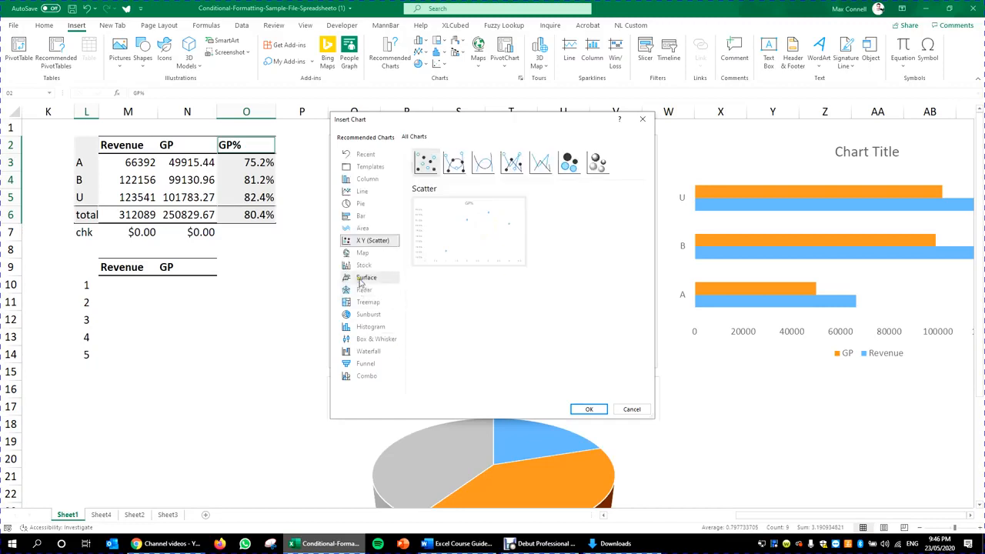
left_click(362, 253)
left_click(364, 264)
left_click(370, 279)
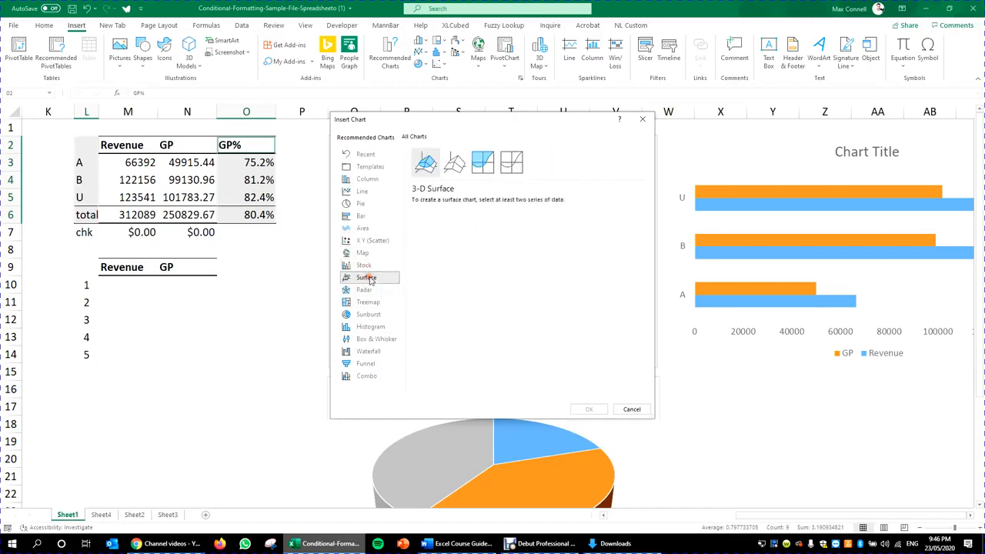
left_click(369, 301)
left_click(366, 290)
left_click(370, 303)
left_click(369, 314)
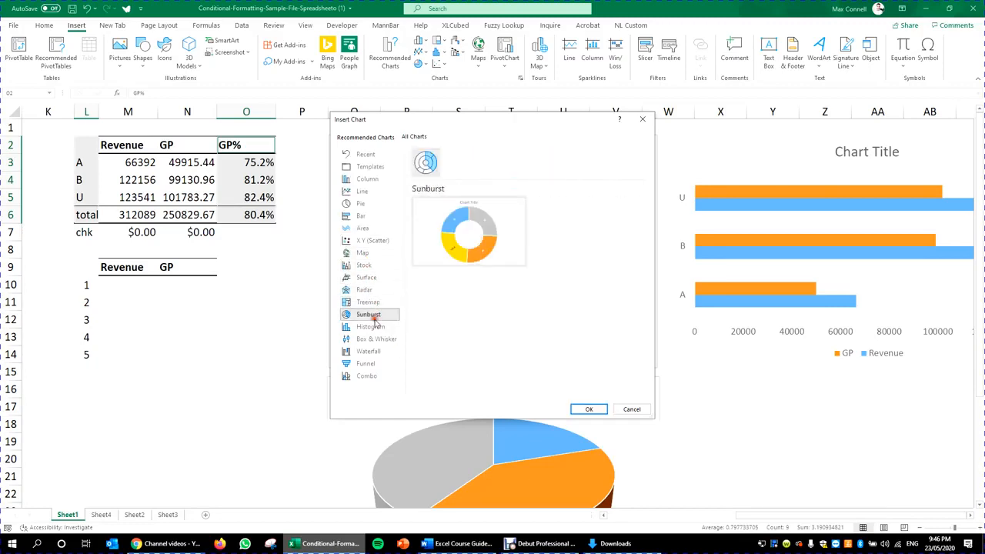
left_click(370, 326)
left_click(376, 339)
left_click(374, 352)
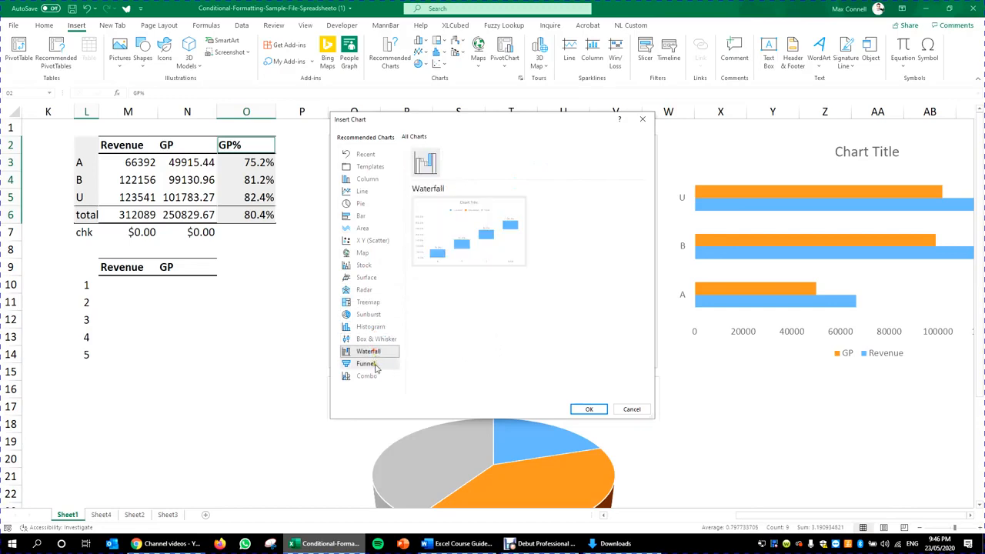
left_click(374, 363)
left_click(374, 376)
left_click(369, 351)
Step: Compare column, bar, pie and area previews, then insert the GP% data as a Scatter chart
left_click(365, 204)
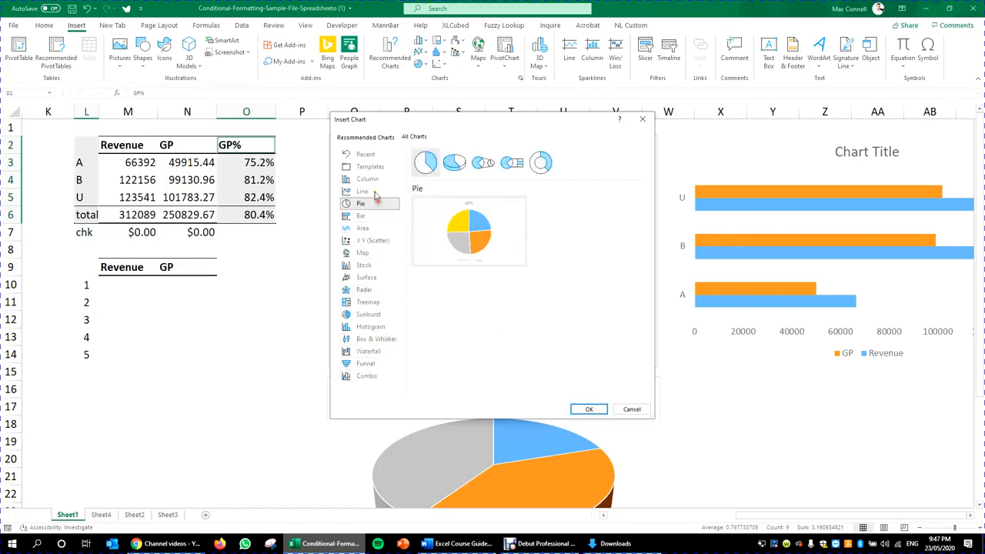
left_click(371, 181)
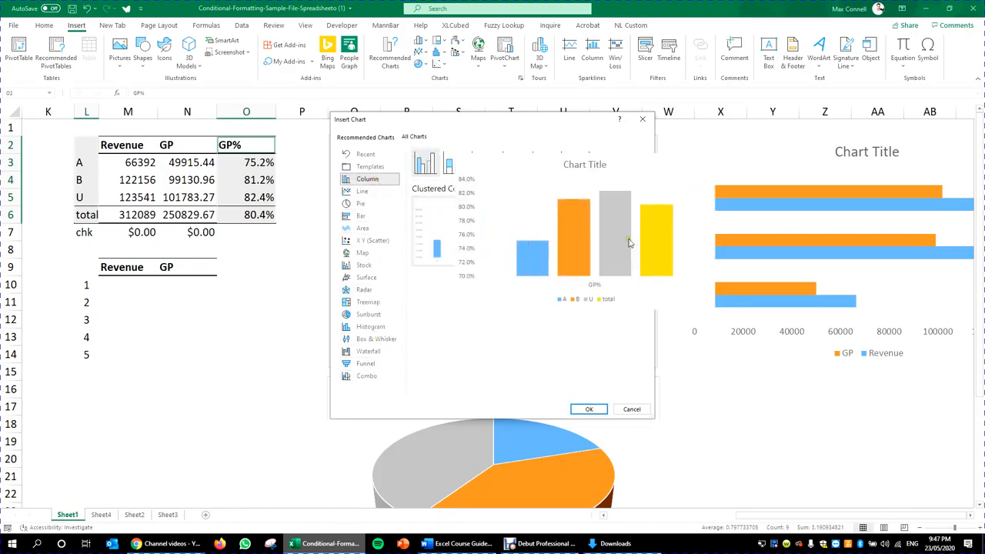
left_click(370, 241)
mouse_move(452, 232)
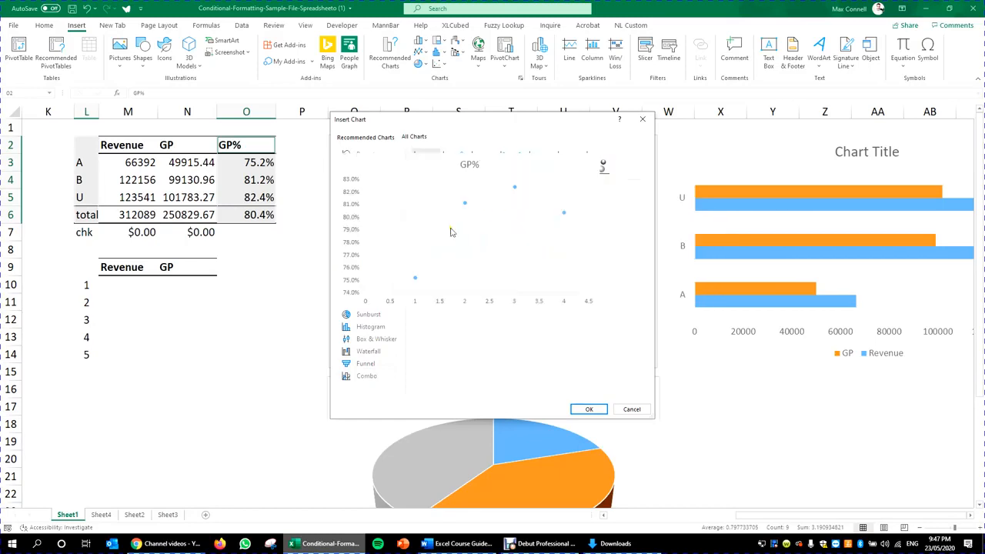
left_click(373, 216)
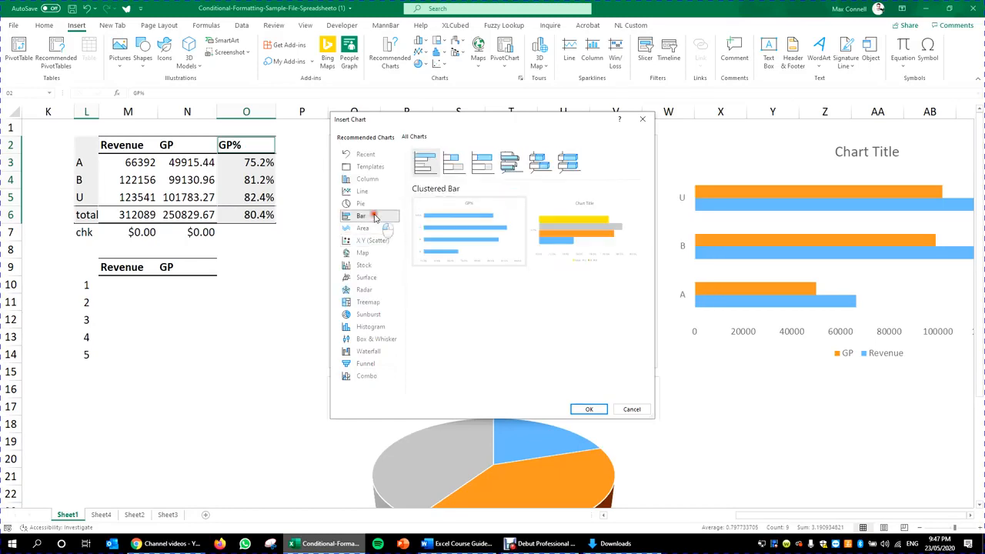
left_click(372, 204)
mouse_move(540, 218)
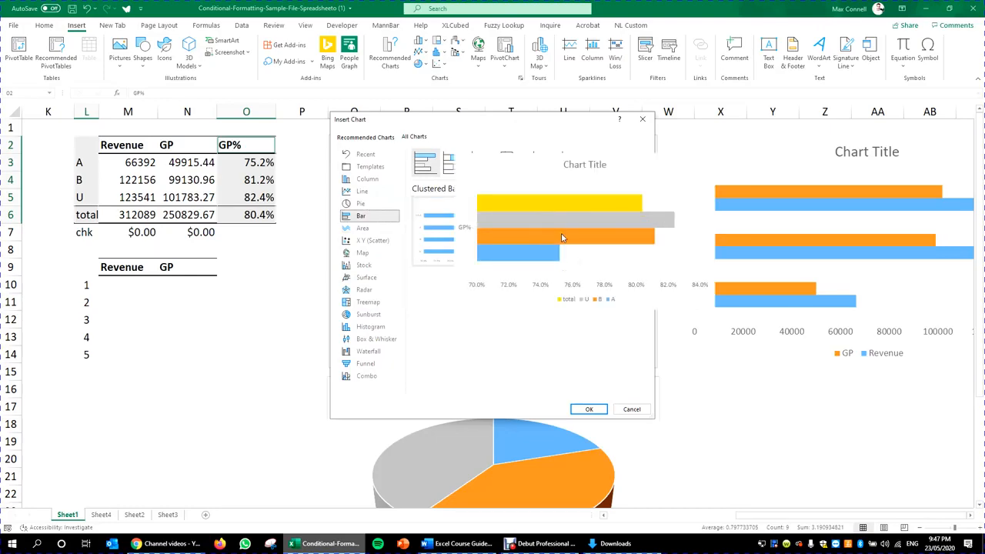
left_click_drag(568, 124, 546, 142)
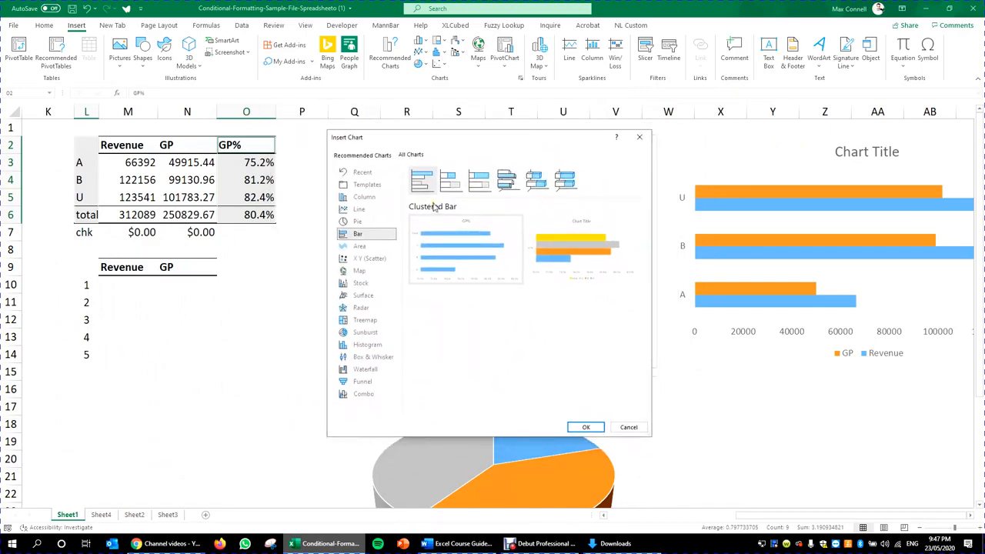
left_click(356, 246)
left_click(363, 259)
mouse_move(501, 248)
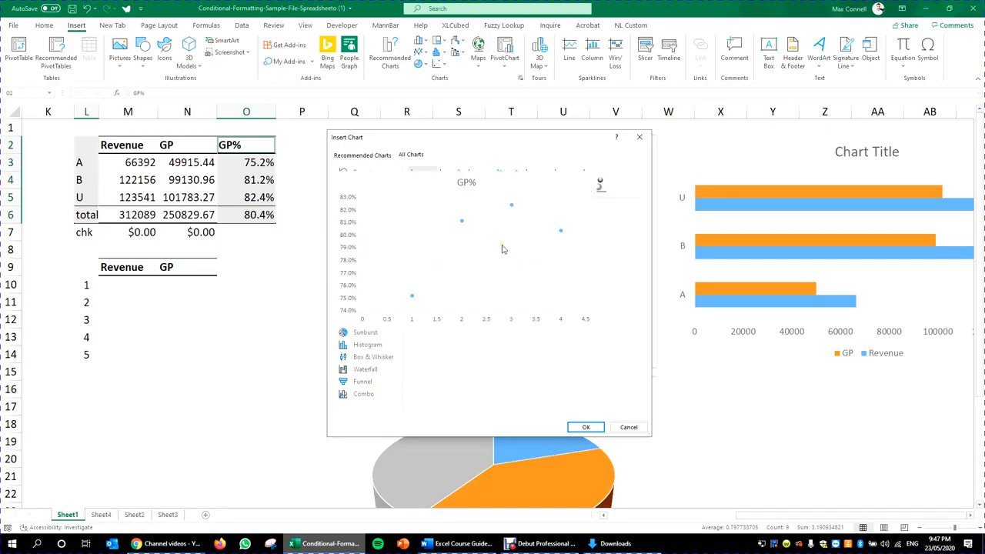
left_click(587, 427)
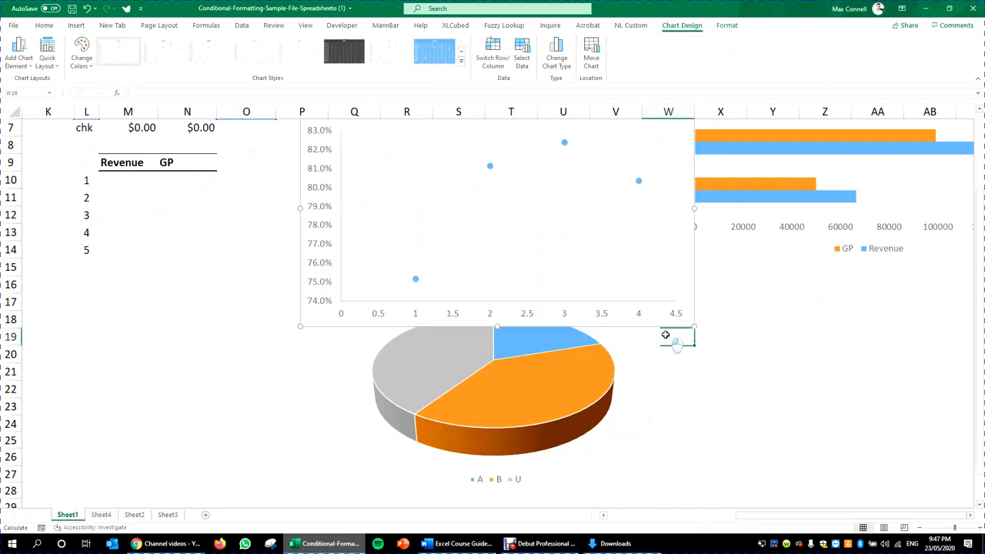
Step: Drag the new GP% scatter chart beside the GP pie, under the bar chart, then deselect it
left_click(673, 332)
left_click_drag(675, 318, 943, 483)
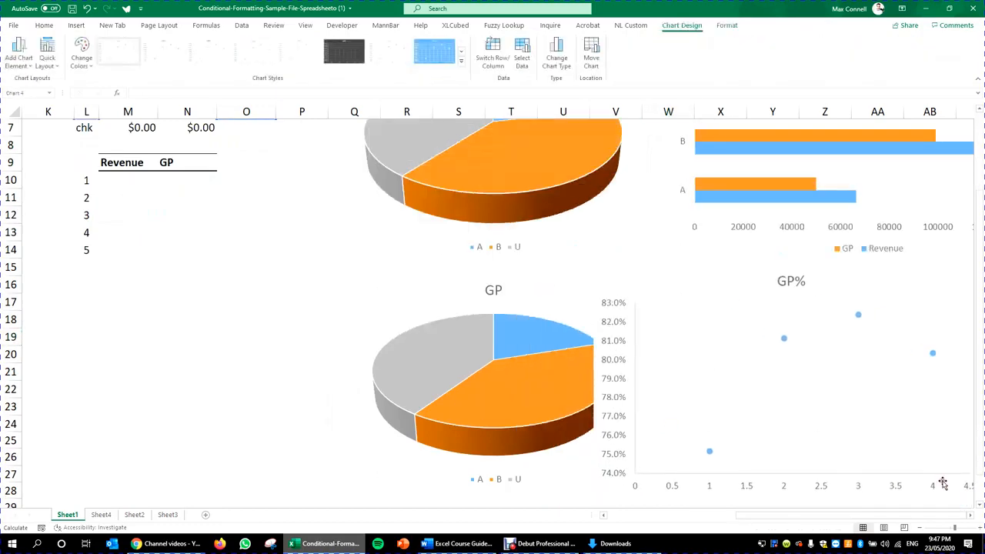
scroll(783, 325, "down", 2)
scroll(783, 326, "down", 2)
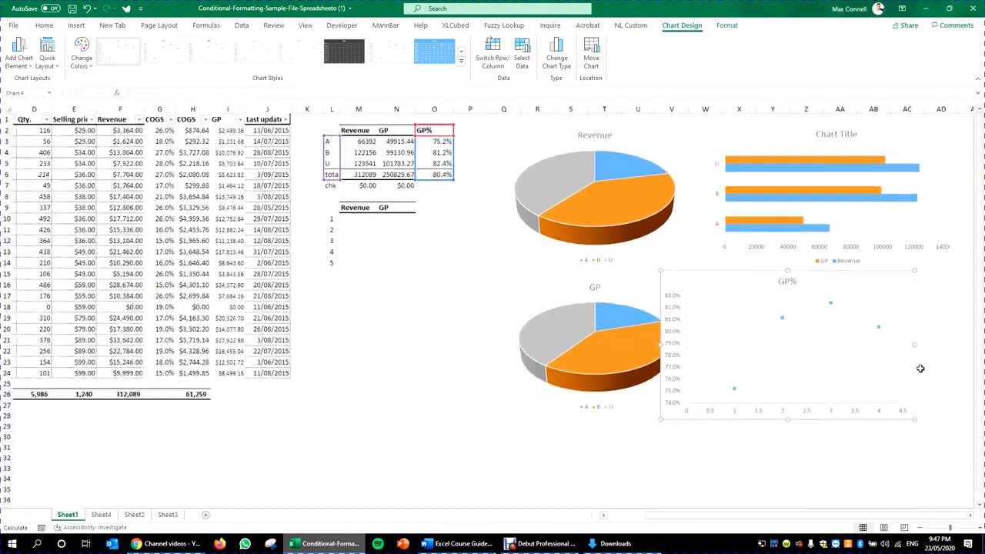
left_click(971, 516)
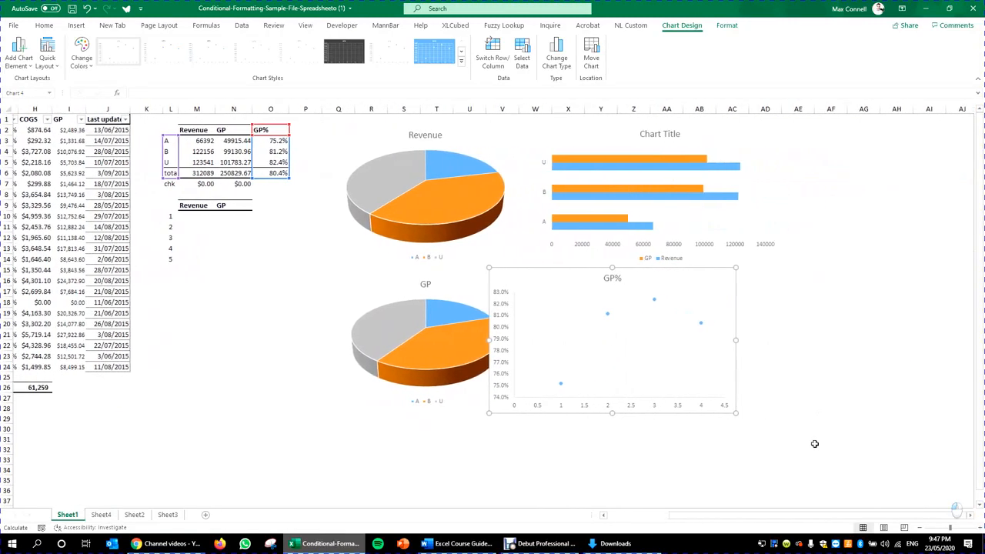
left_click_drag(706, 412, 772, 411)
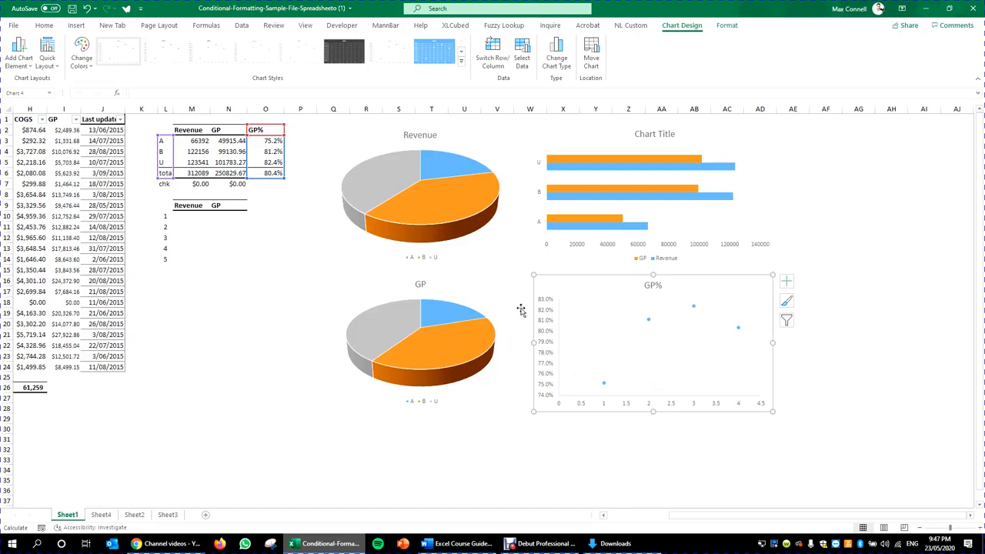
left_click(693, 307)
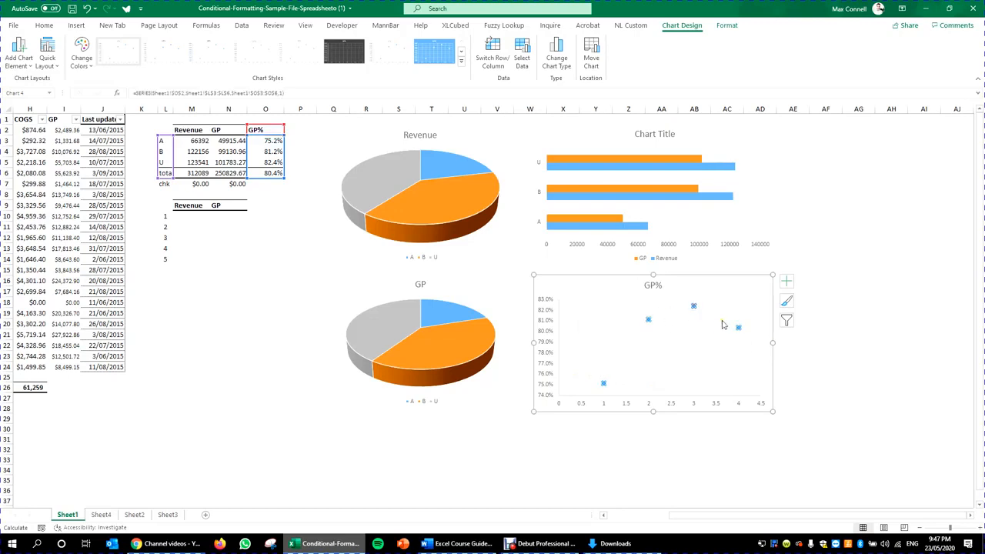
left_click(822, 293)
left_click(852, 269)
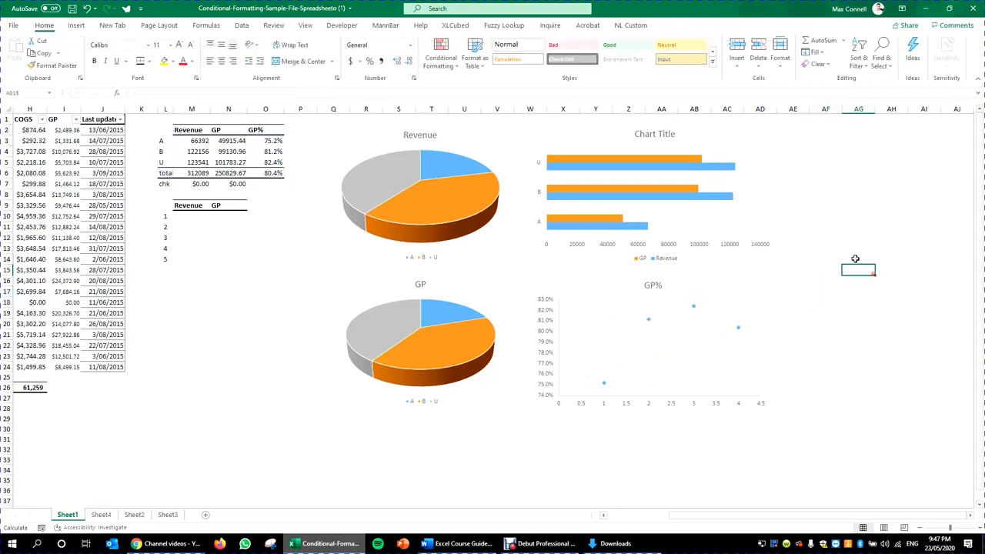
Step: Tile the Word course guide beside Excel, highlighting Unit 13 chart topics, then reselect the scatter chart
left_click(460, 542)
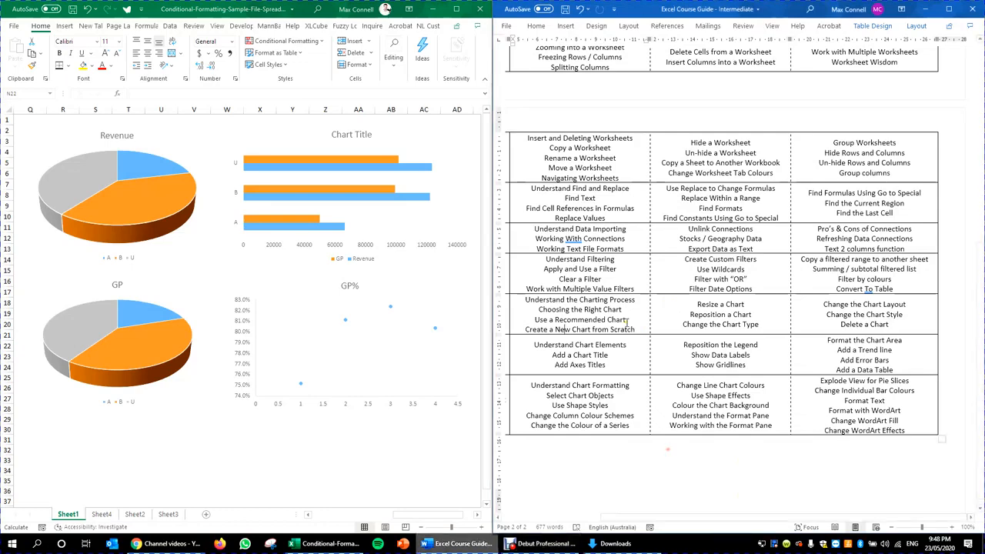
left_click_drag(739, 513, 666, 513)
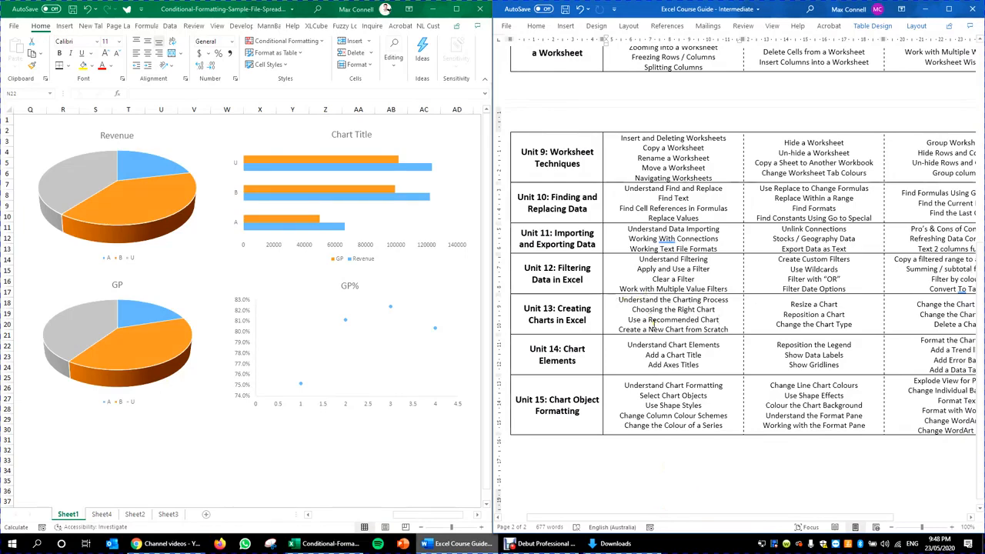
left_click_drag(626, 320, 727, 320)
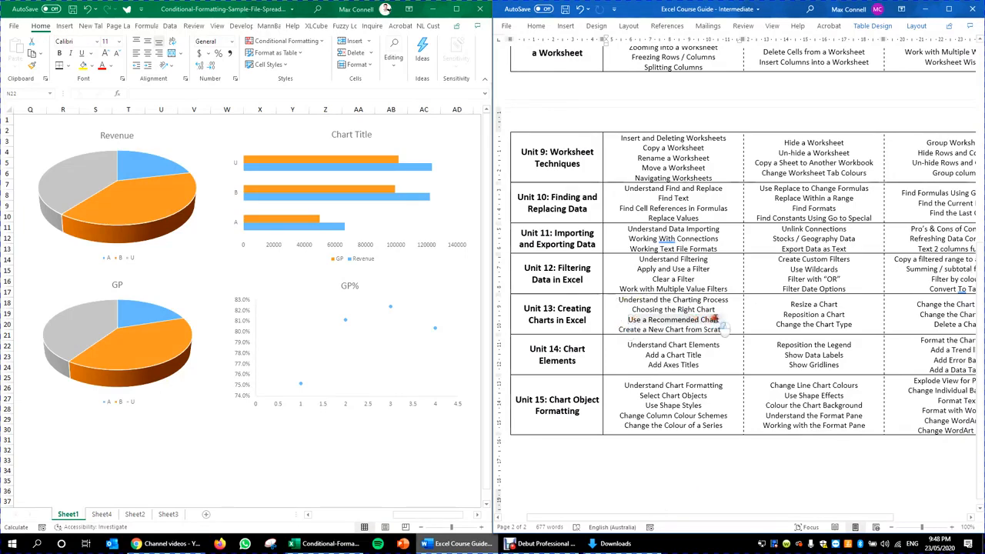
left_click_drag(617, 329, 693, 330)
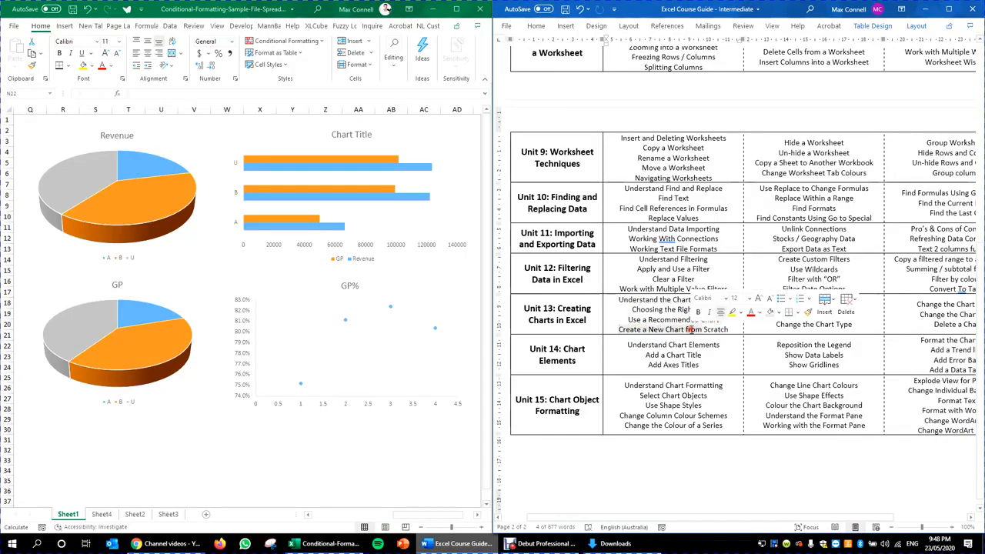
left_click(885, 343)
left_click(809, 313)
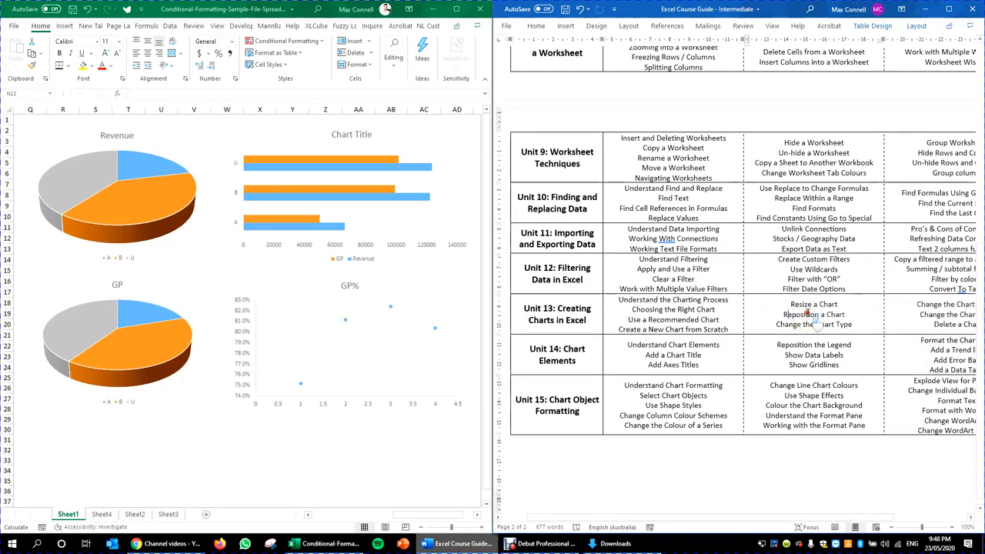
left_click(789, 304)
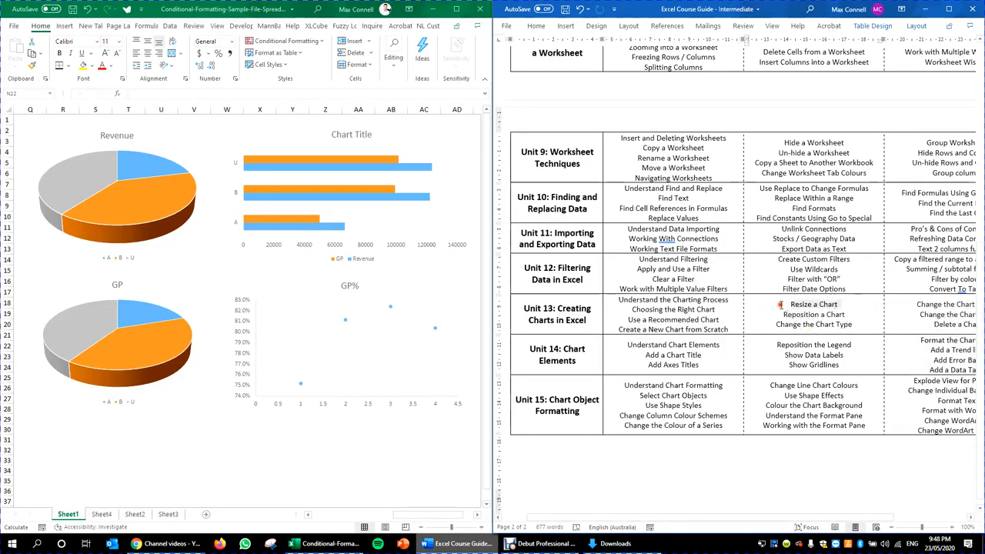
left_click(314, 438)
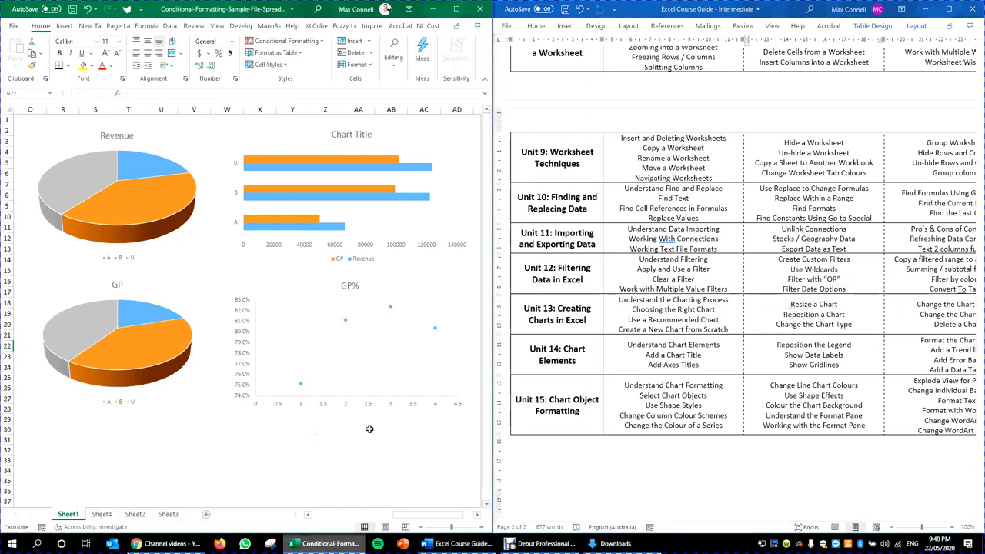
left_click(232, 410)
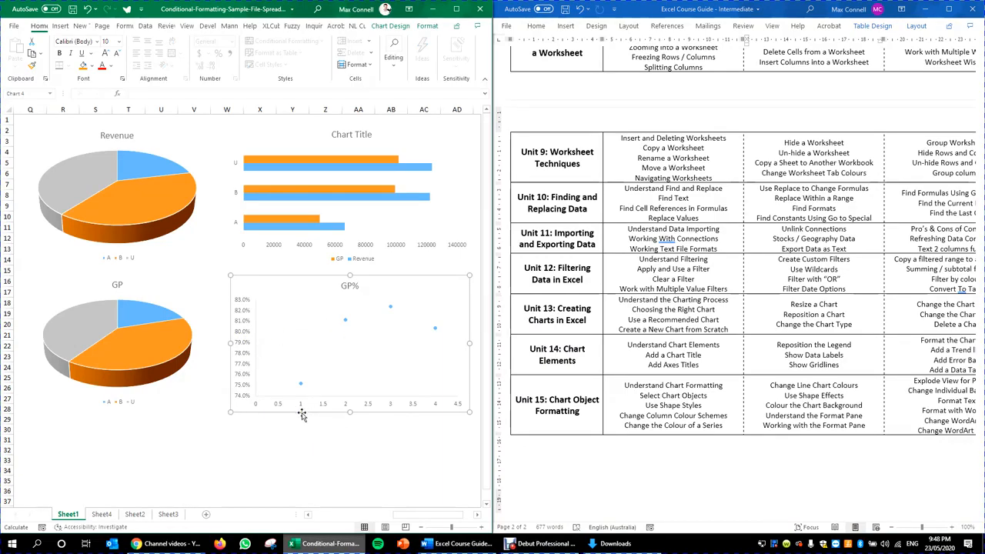
Step: Drag the GP% chart's lower-left corner to resize it, then select the bar chart's plot area
left_click_drag(229, 413, 240, 409)
left_click(343, 334)
left_click(251, 324)
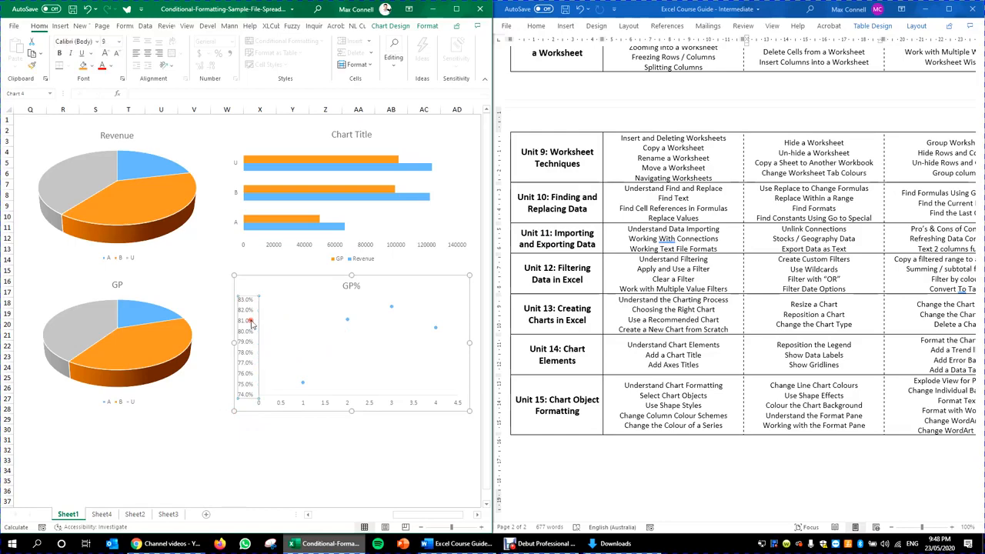
left_click(357, 286)
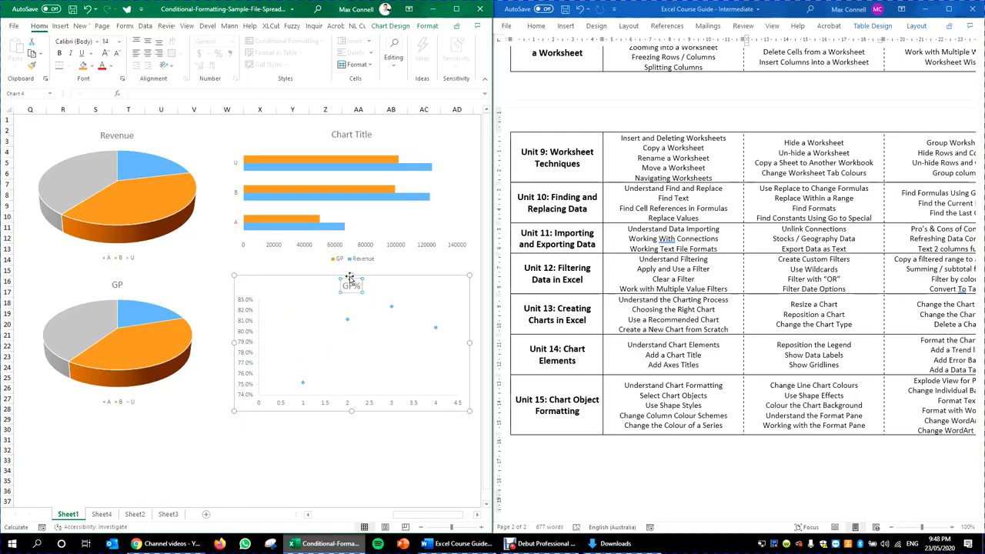
left_click(236, 411)
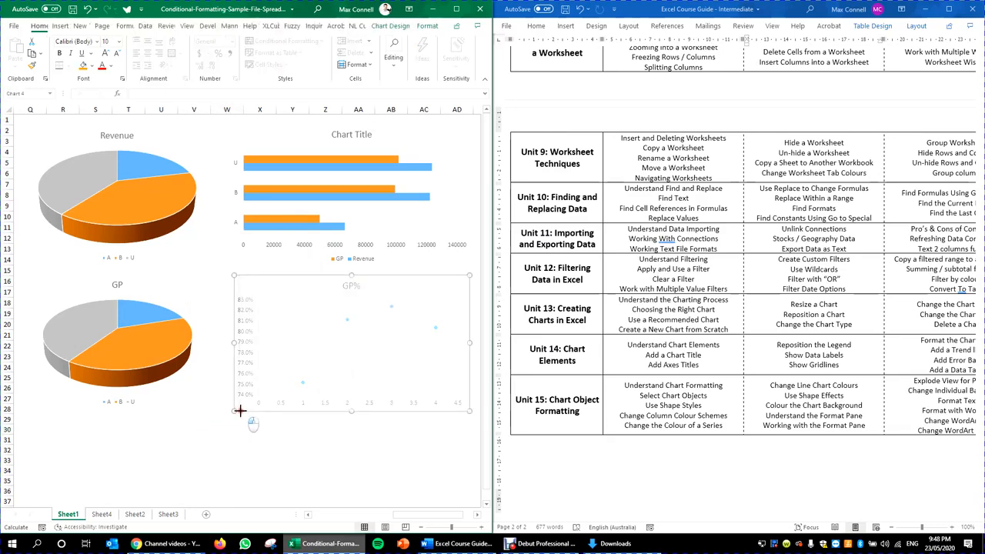
left_click_drag(236, 411, 229, 410)
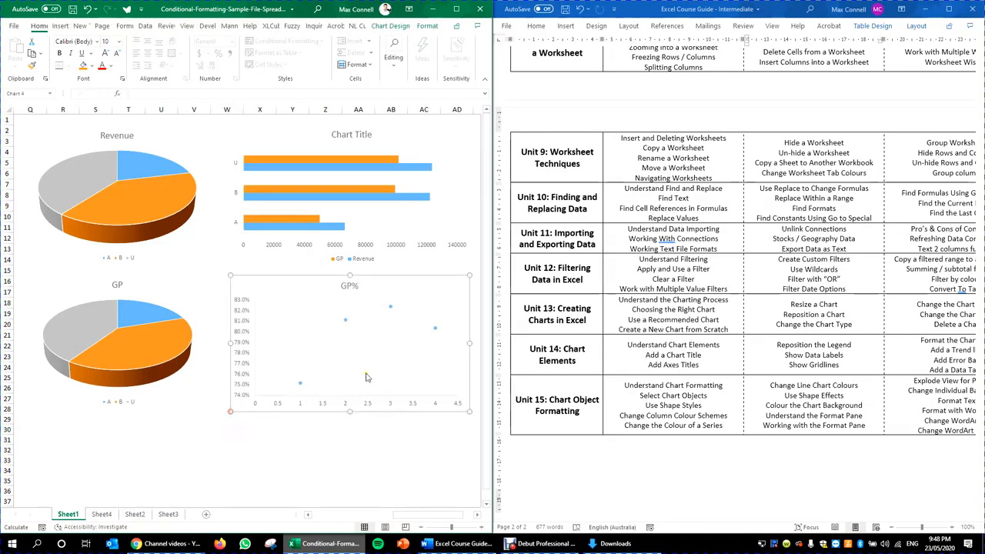
left_click(382, 170)
left_click(448, 168)
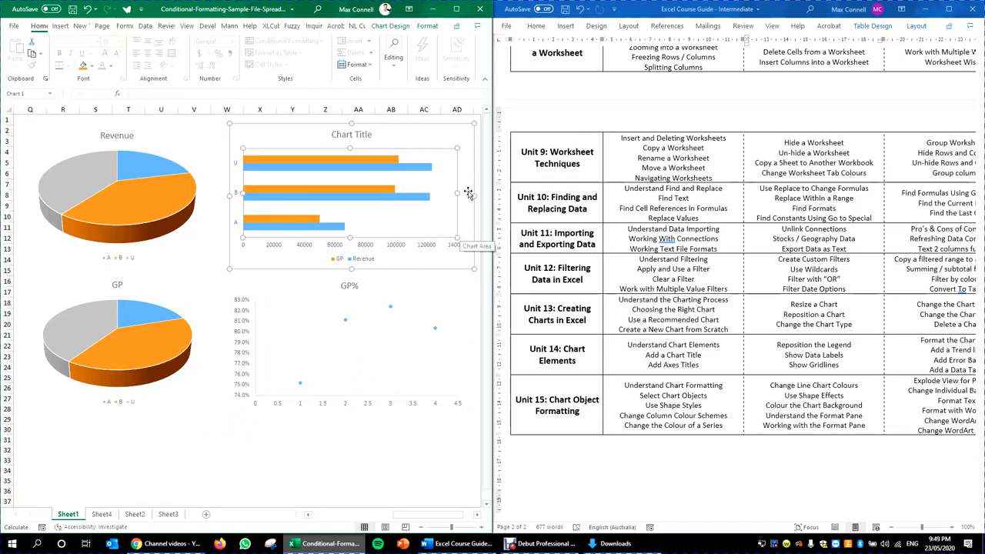
Step: Stretch the bar chart's plot area wider and taller, then shrink the whole chart slightly
left_click_drag(457, 194, 460, 195)
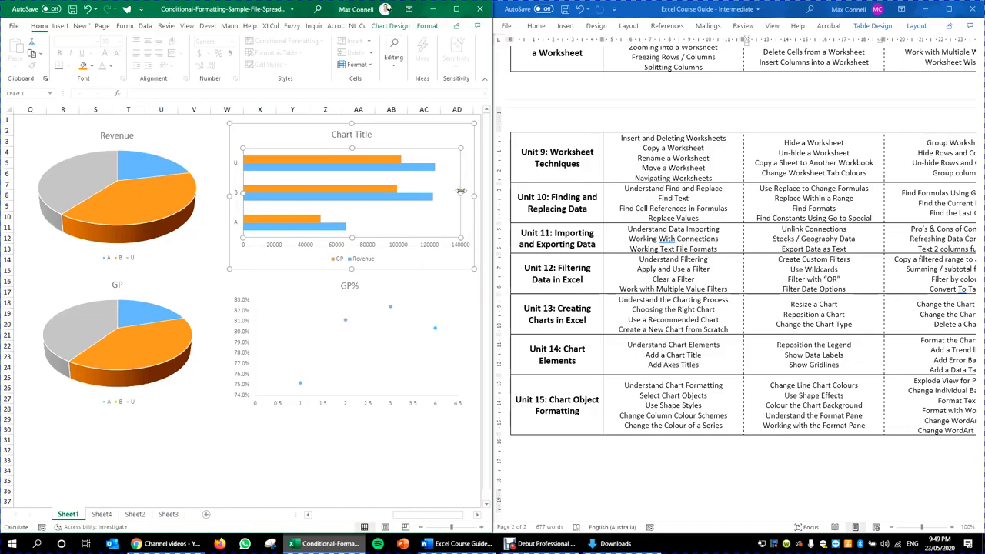
left_click_drag(351, 239, 352, 248)
left_click_drag(361, 149, 362, 145)
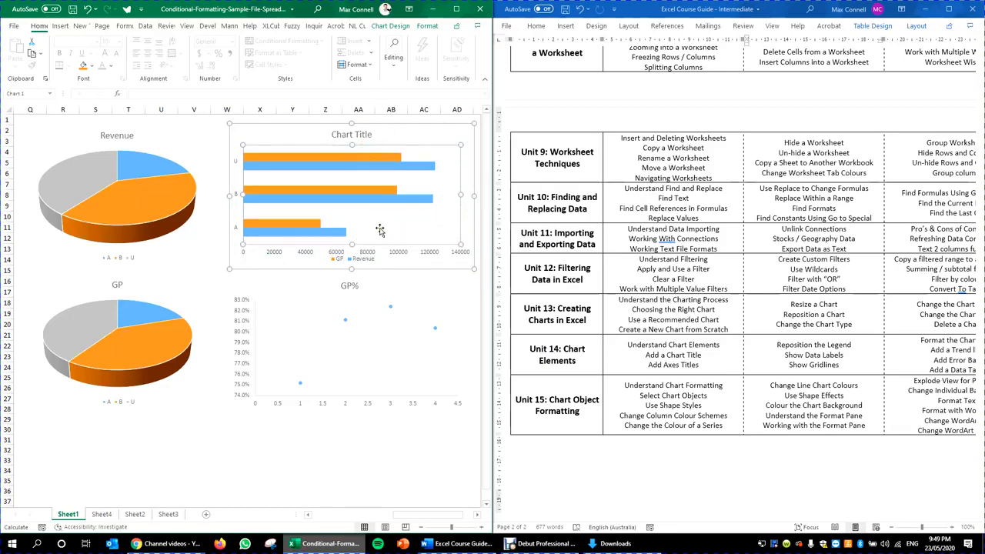
left_click_drag(410, 140, 410, 140)
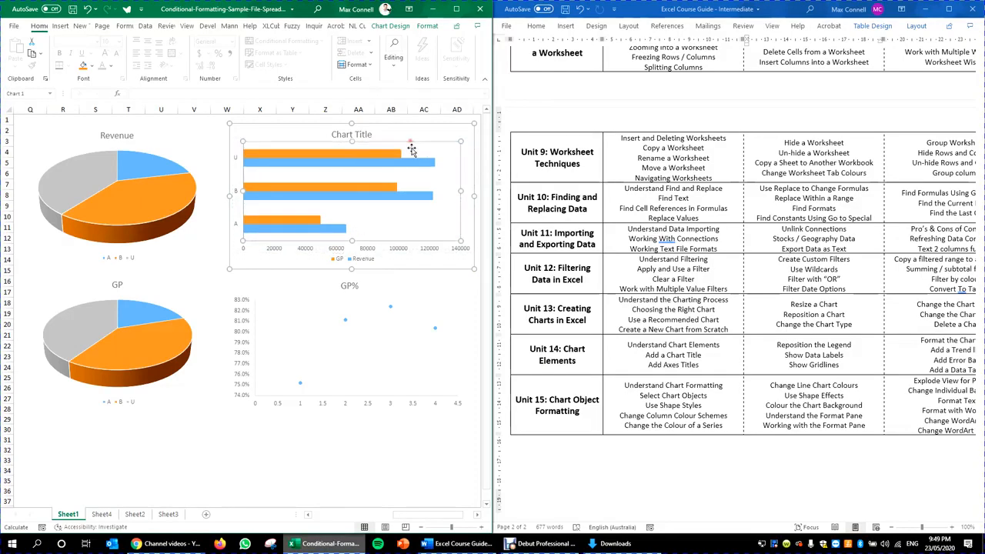
left_click_drag(353, 241, 367, 267)
left_click(357, 261)
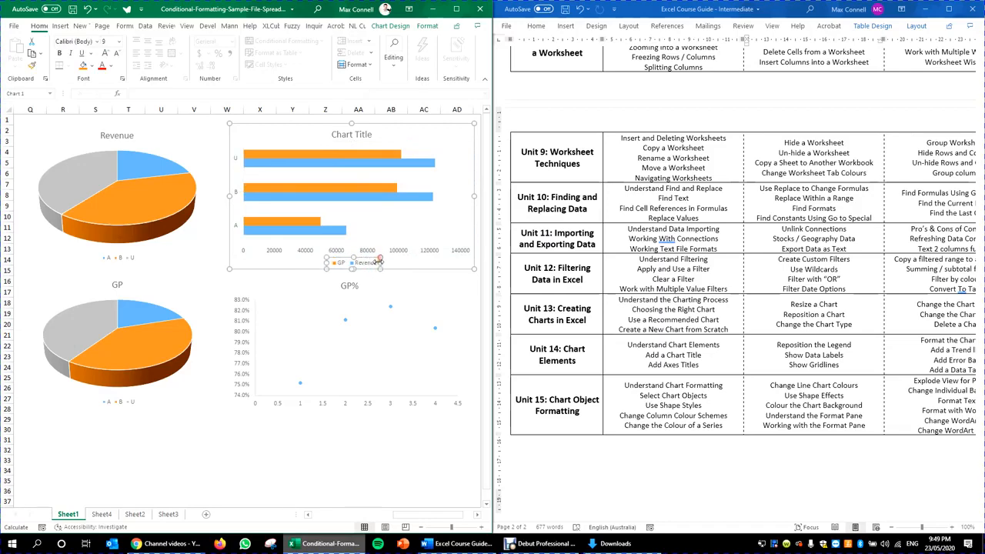
left_click_drag(474, 269, 467, 267)
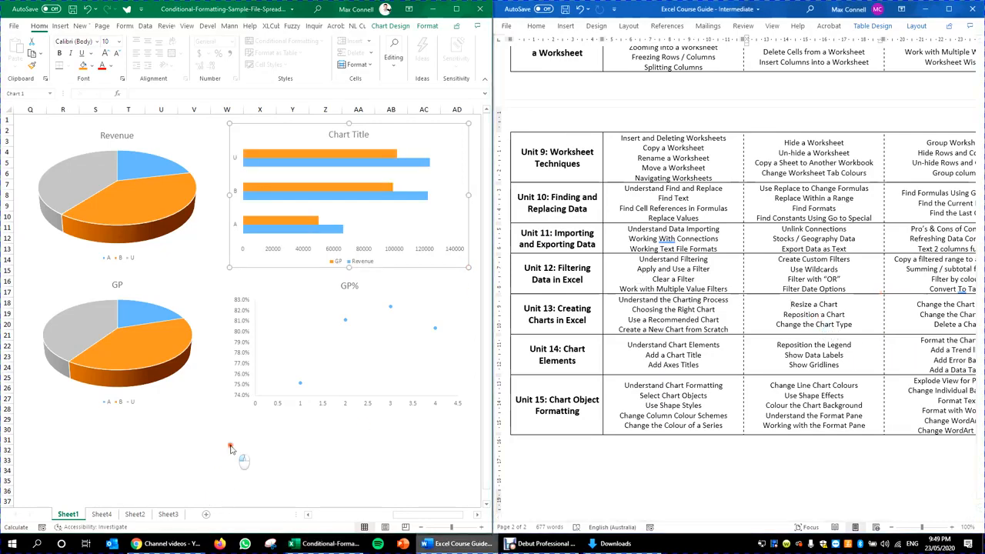
Step: Widen the GP% plot area so its horizontal axis reaches 5, and raise it slightly
left_click(297, 190)
left_click(424, 224)
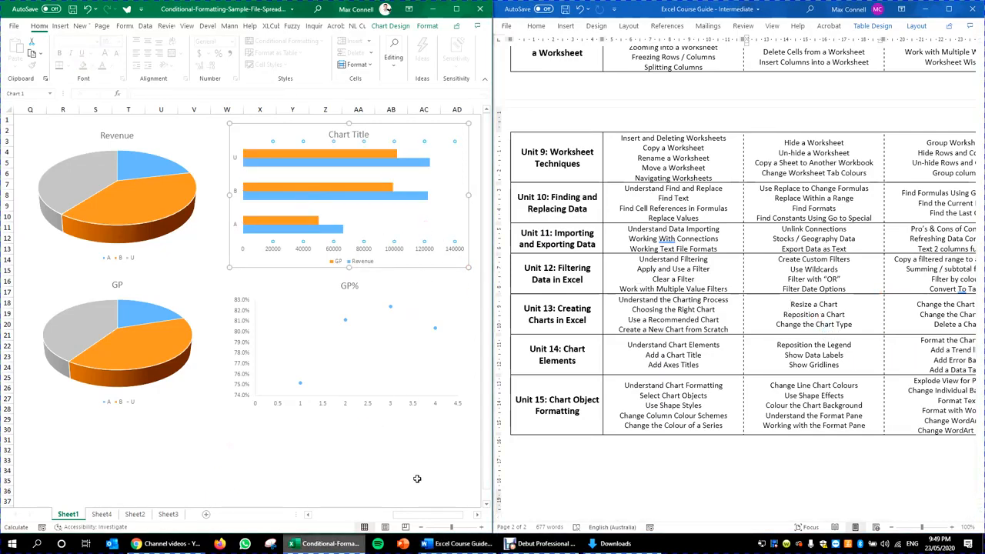
left_click(392, 414)
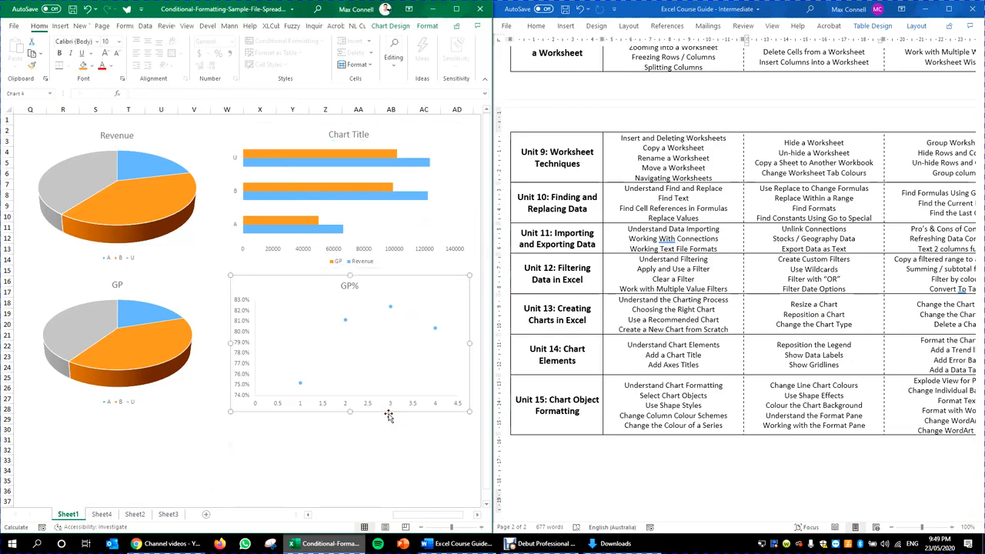
mouse_move(389, 414)
left_mouse_down()
mouse_move(380, 420)
mouse_move(389, 415)
left_mouse_up()
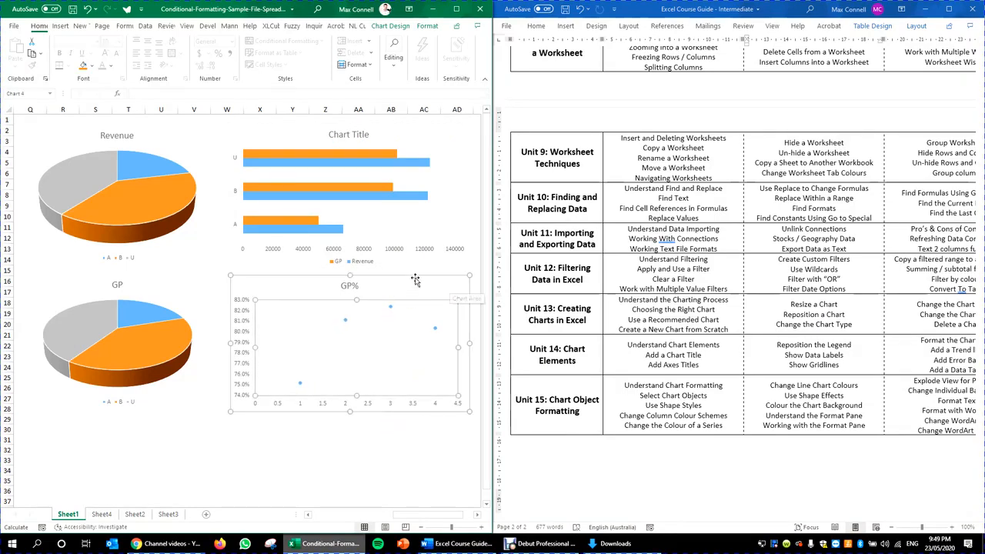
left_click_drag(458, 347, 465, 347)
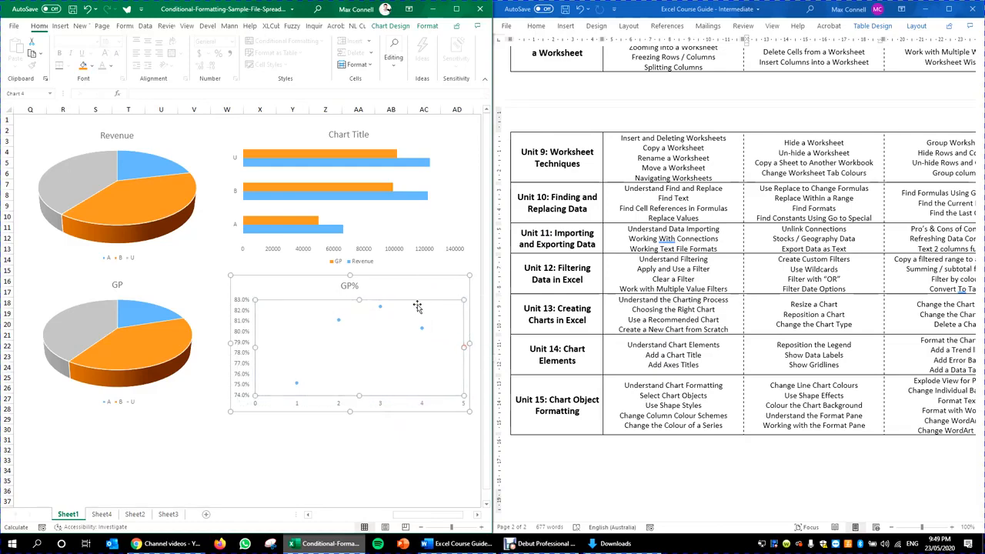
left_click_drag(416, 306, 416, 297)
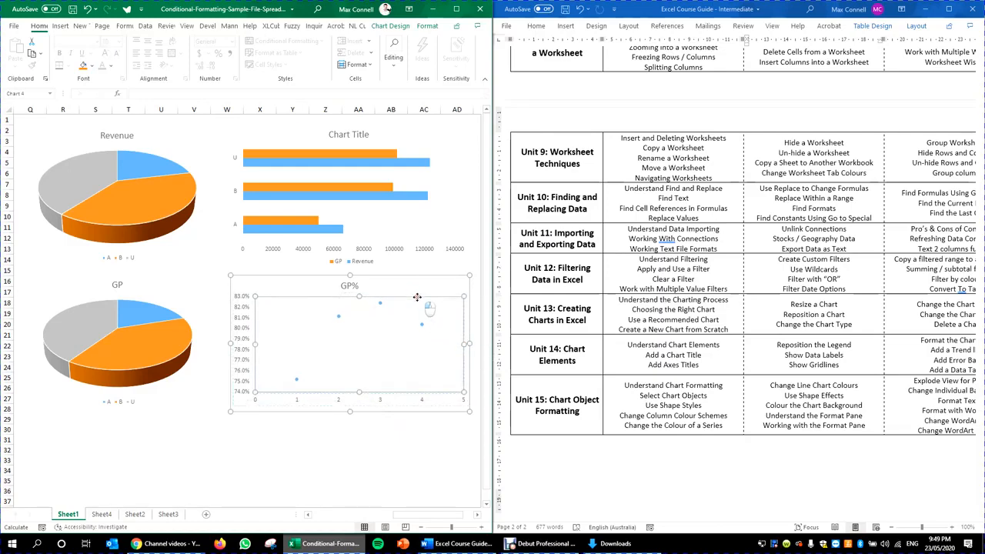
Step: Nudge the GP% chart title and the GP pie legend into place
left_click(360, 287)
mouse_move(357, 280)
left_mouse_down()
mouse_move(365, 291)
mouse_move(352, 291)
left_mouse_up()
left_click(347, 286)
left_click(359, 291)
left_click(365, 338)
left_click(337, 416)
left_click(361, 402)
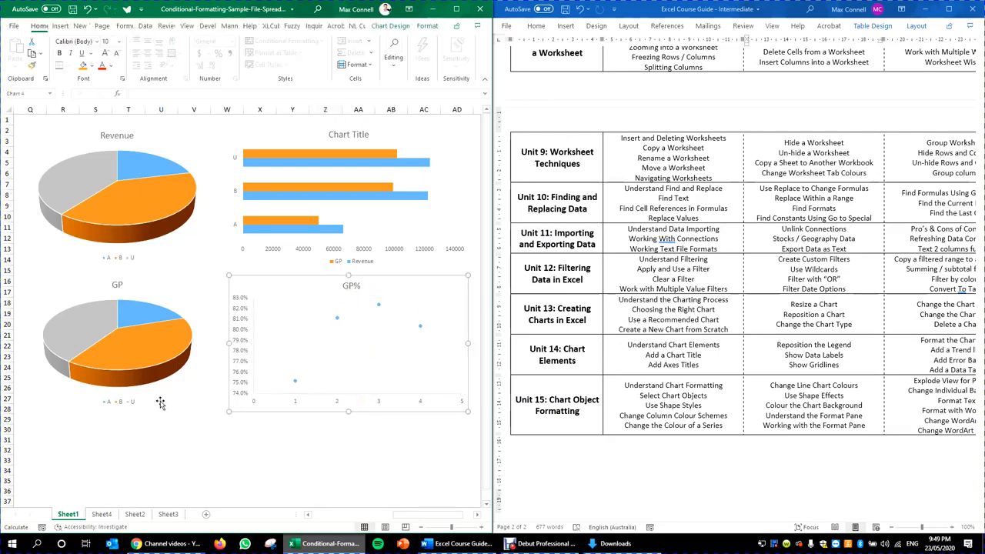
left_click(127, 402)
left_click_drag(124, 402, 129, 399)
left_click_drag(131, 401, 124, 401)
Step: Check the guide's Change the Chart Type topic, then maximize the Excel window
left_click(892, 292)
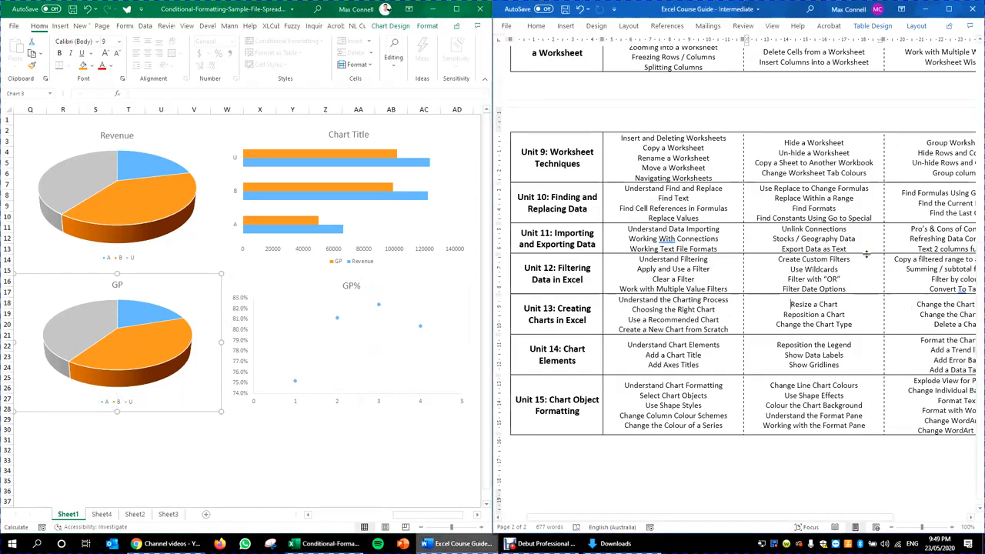
left_click(851, 325)
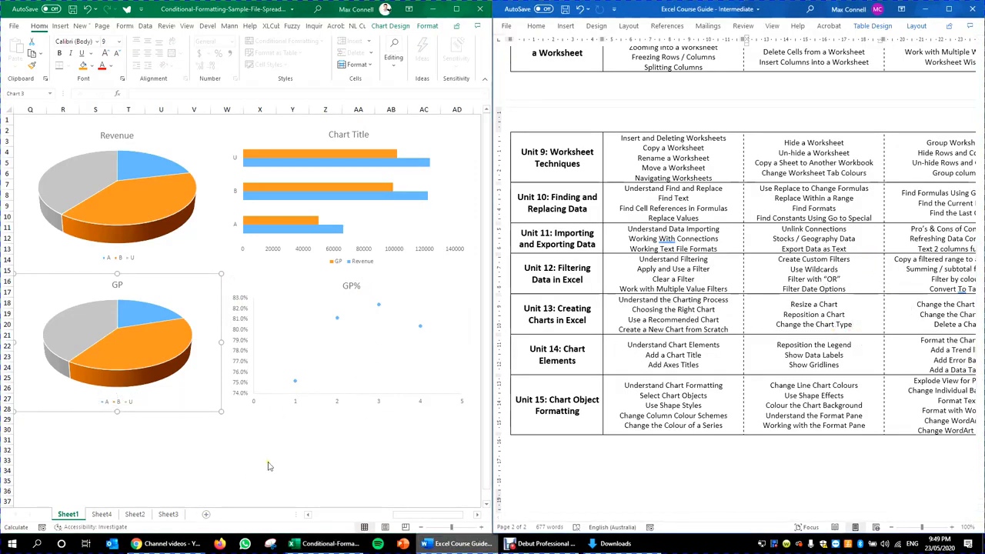
left_click(303, 459)
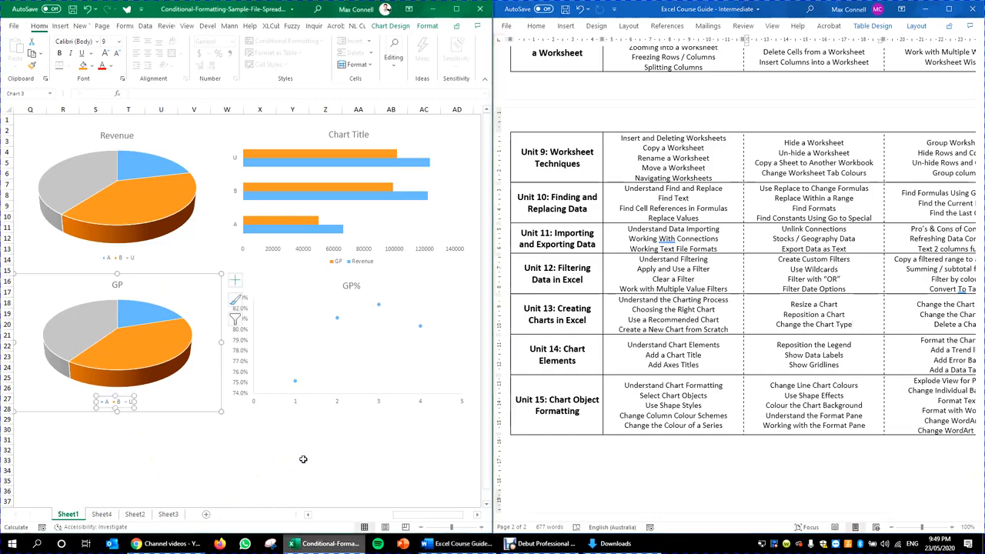
left_click(241, 264)
left_click(456, 9)
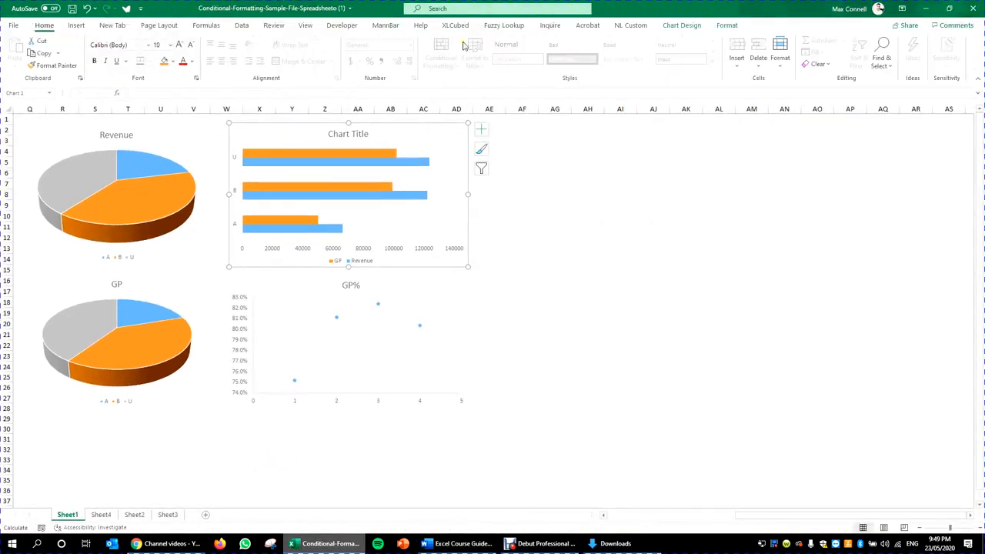
Step: Change the Revenue/GP bar chart to Column > Clustered Column via Change Chart Type
left_click(682, 26)
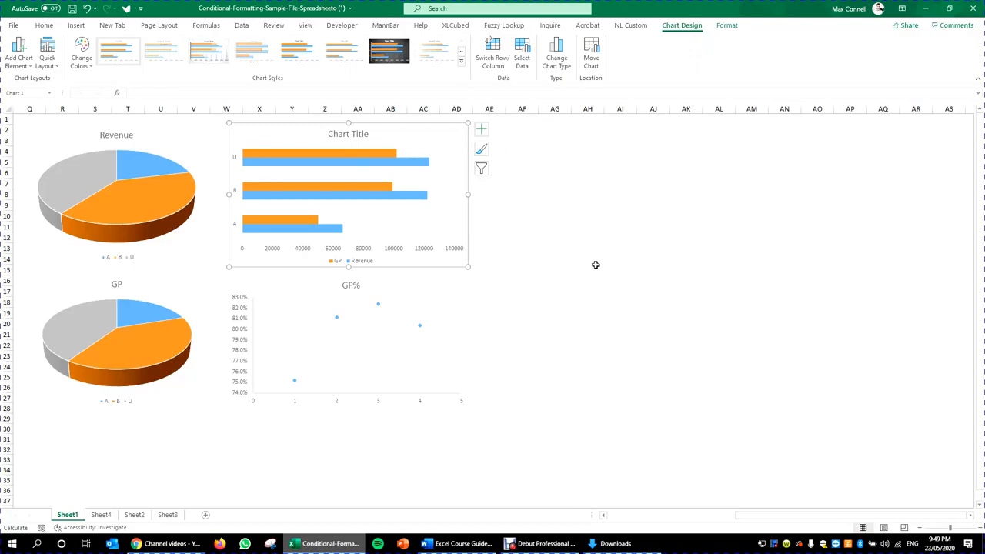
left_click(558, 65)
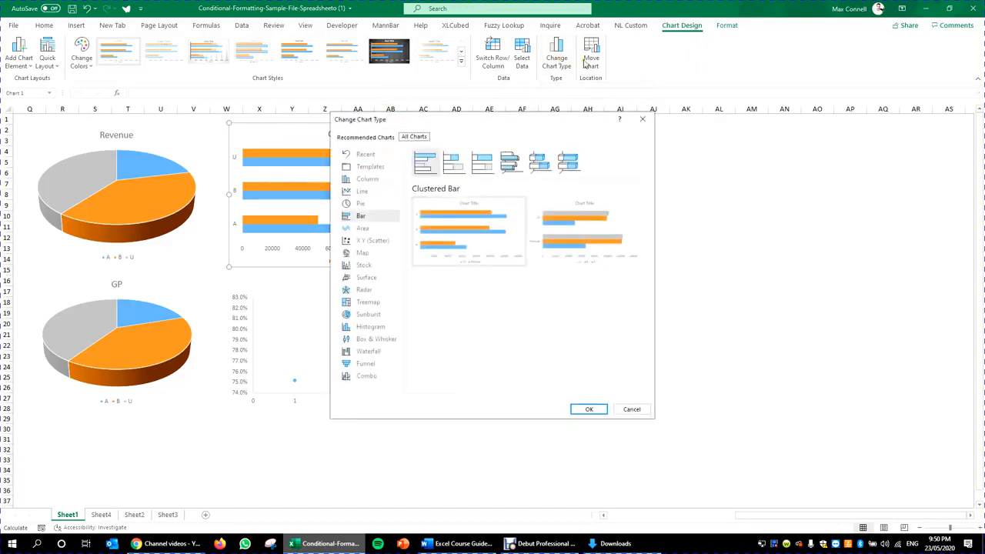
left_click(367, 178)
mouse_move(509, 282)
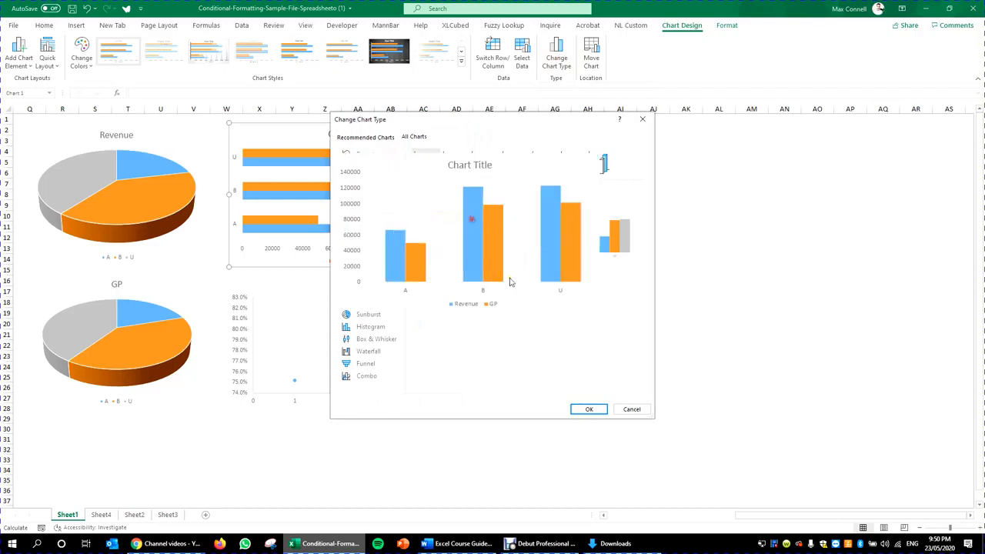
left_click(591, 411)
left_click(588, 280)
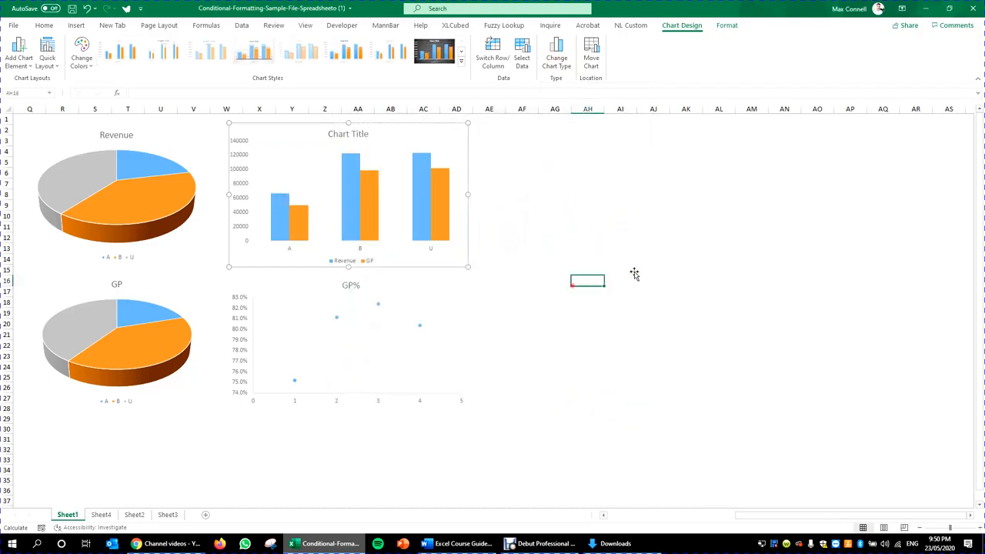
left_click(468, 227)
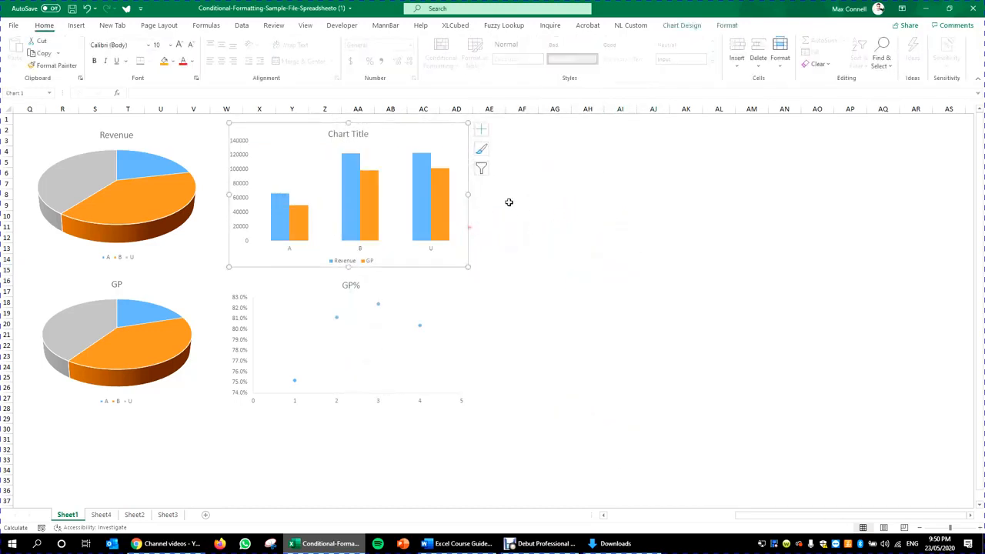
left_click(579, 225)
left_click(457, 266)
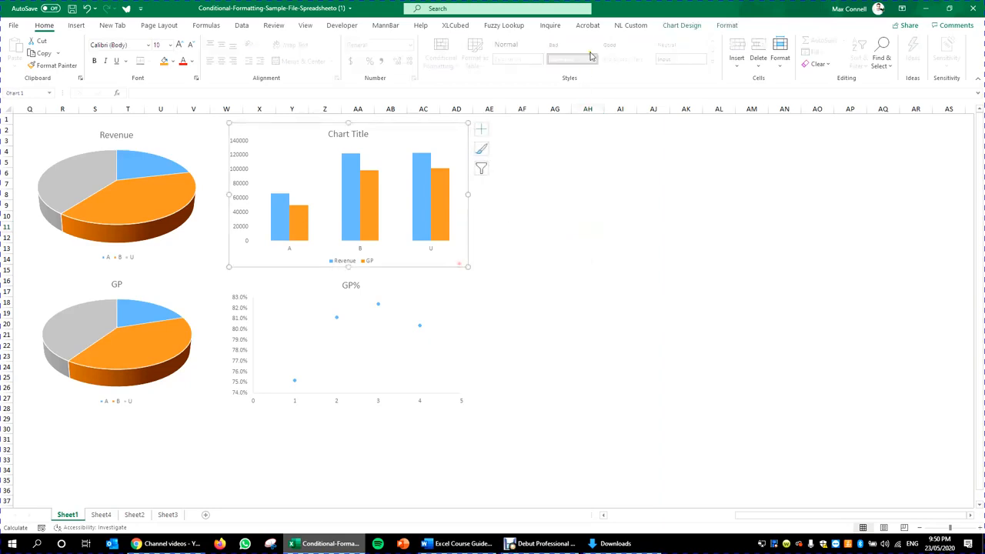
left_click(682, 28)
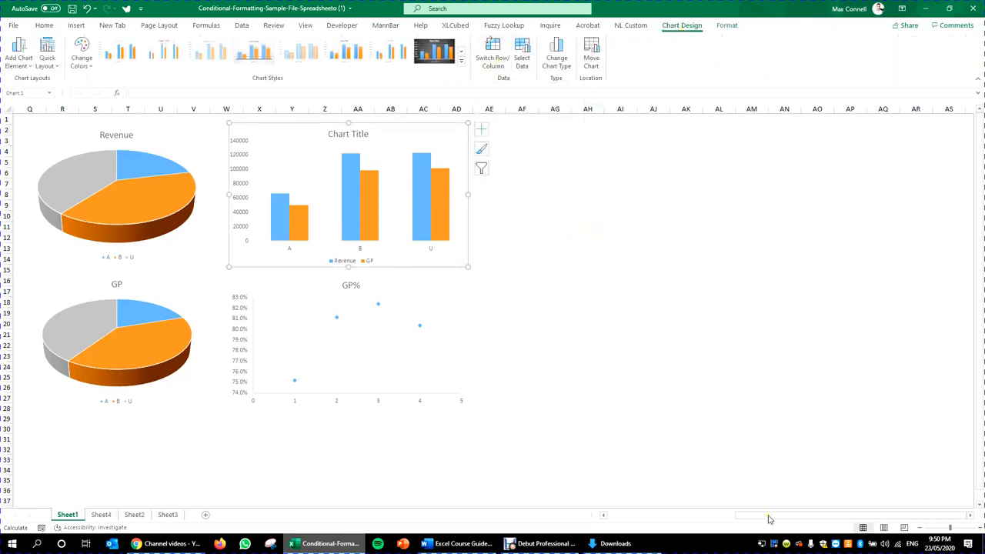
Step: Switch Row/Column on the column chart and inspect the resulting A, B and U series
left_click_drag(769, 517, 685, 501)
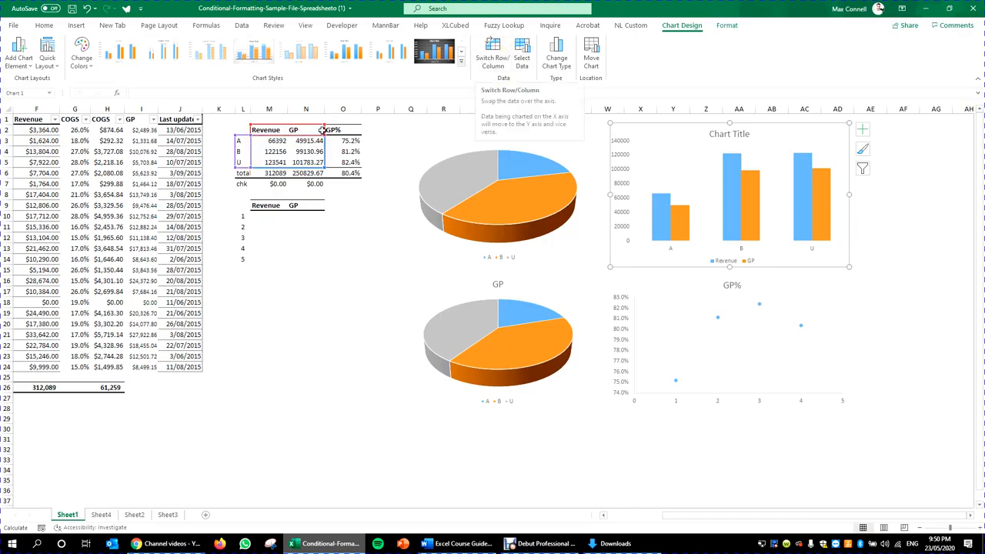
left_click(498, 62)
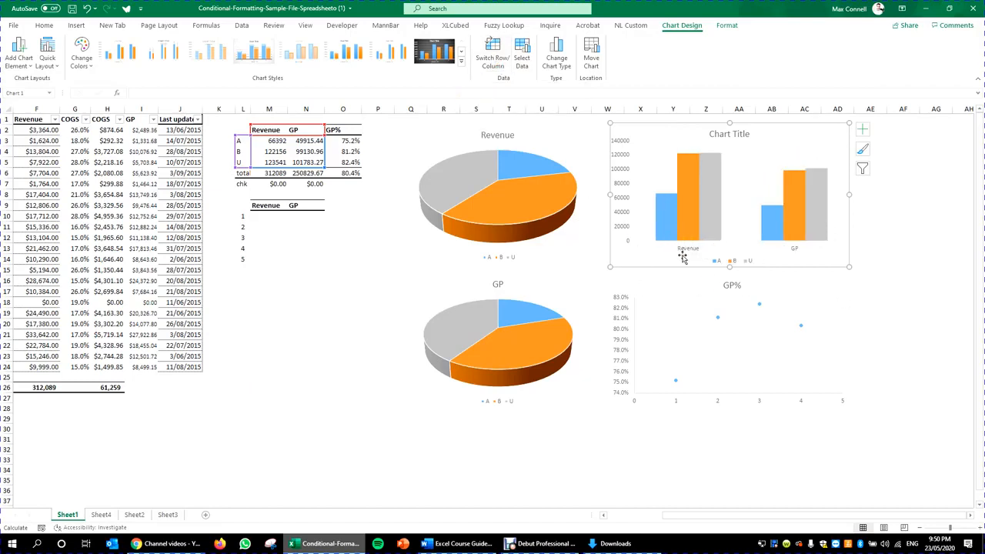
left_click(666, 207)
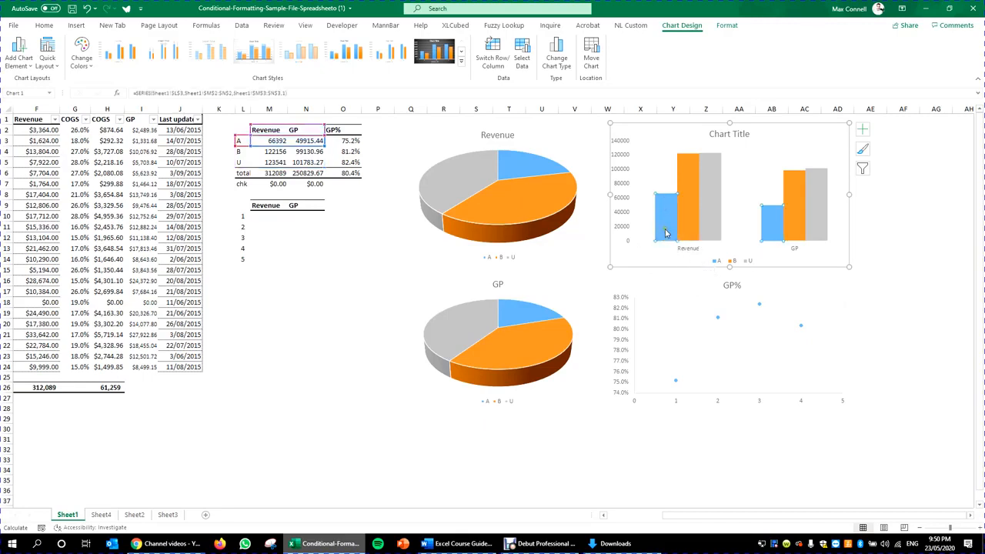
left_click(681, 206)
left_click(708, 196)
left_click(693, 199)
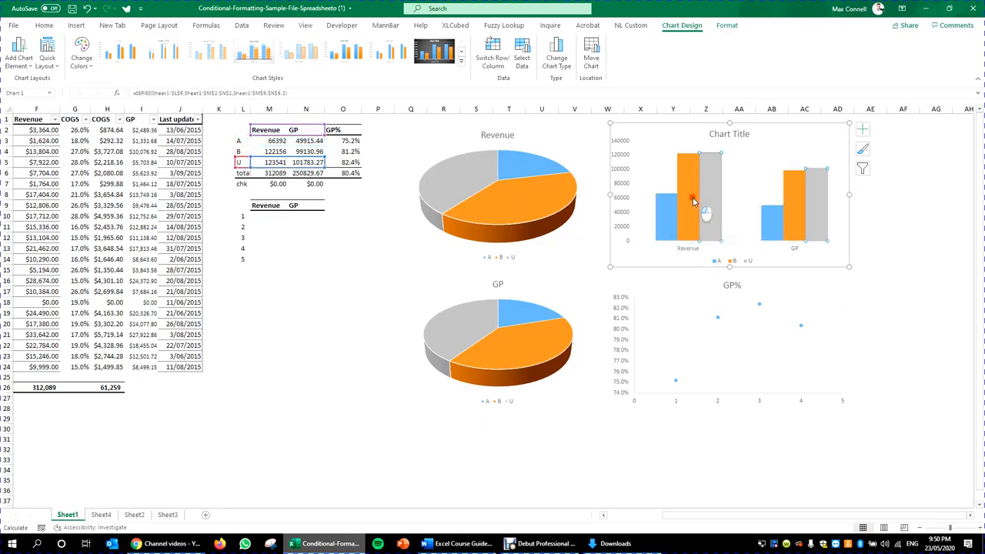
left_click(813, 202)
left_click(769, 219)
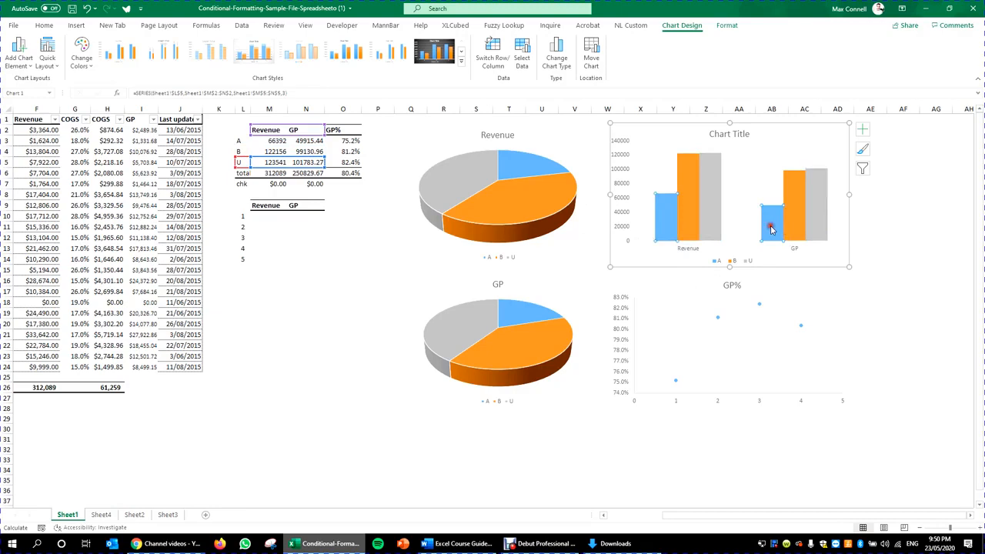
left_click(887, 343)
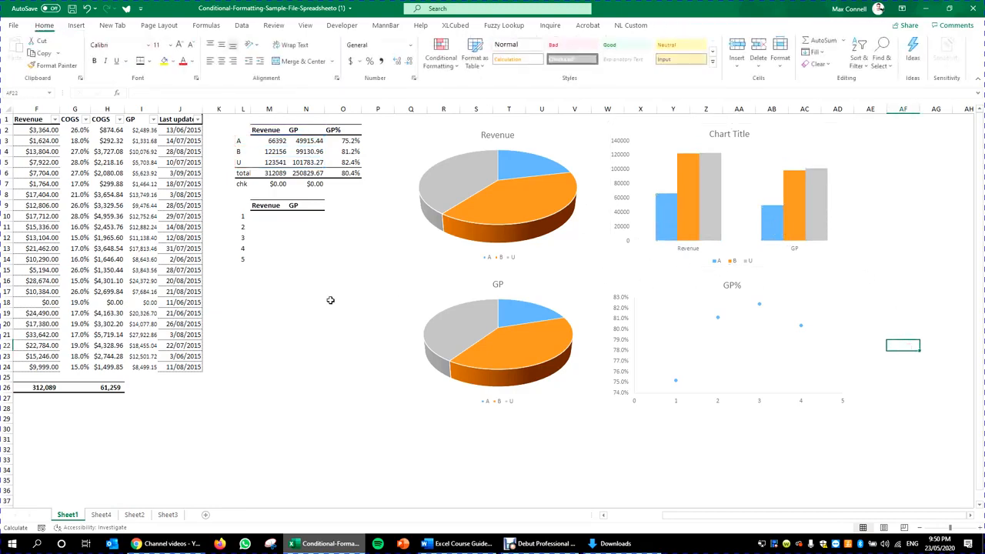
Step: Undo the row/column swap with Ctrl+Z, restoring Revenue/GP series, and bring Word forward
left_click(215, 403)
left_click(618, 263)
key("ctrl+z")
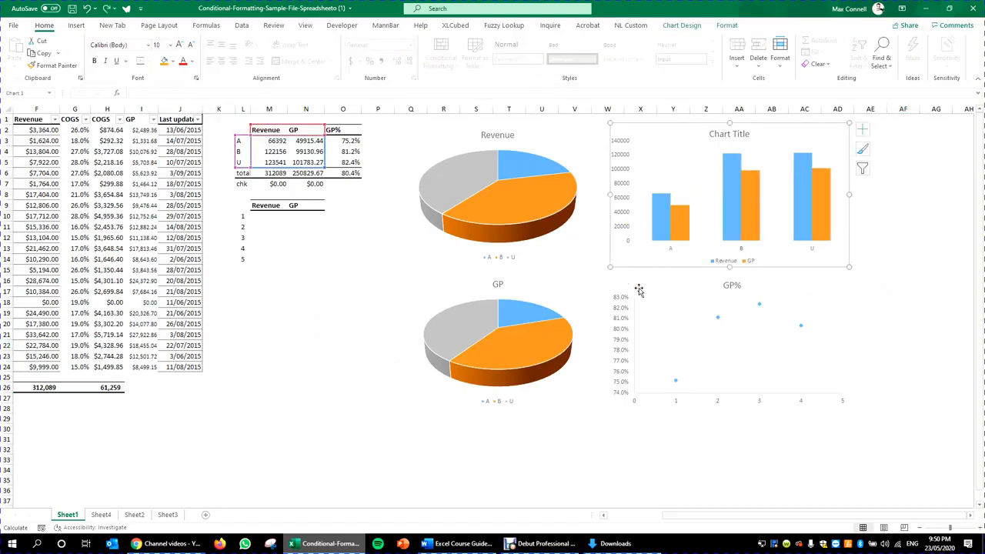
left_click(902, 313)
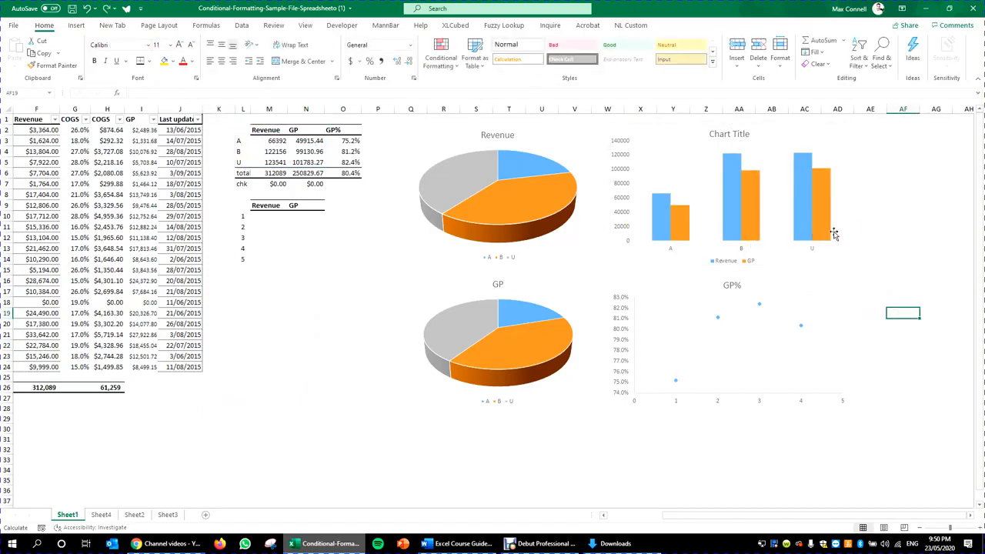
left_click(187, 249)
left_click(282, 270)
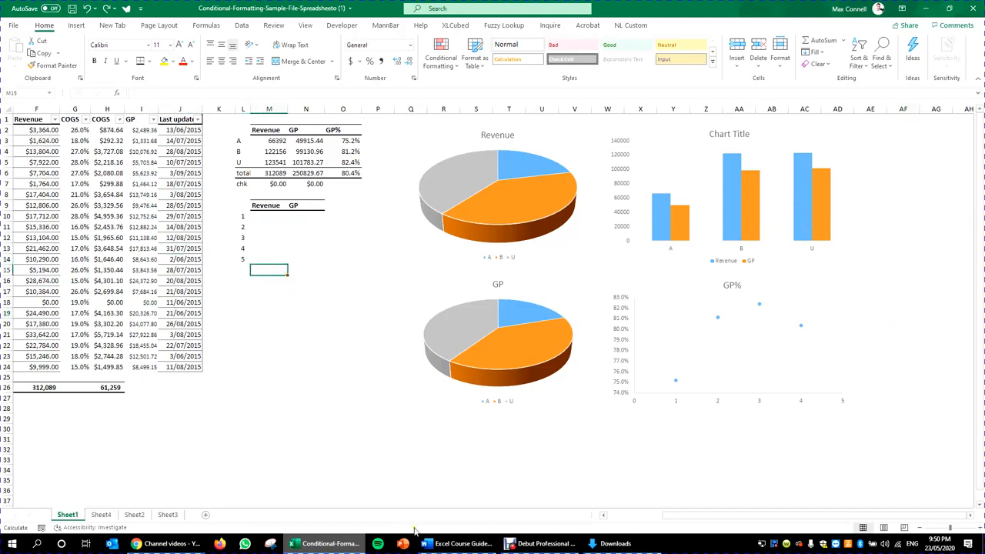
left_click(459, 543)
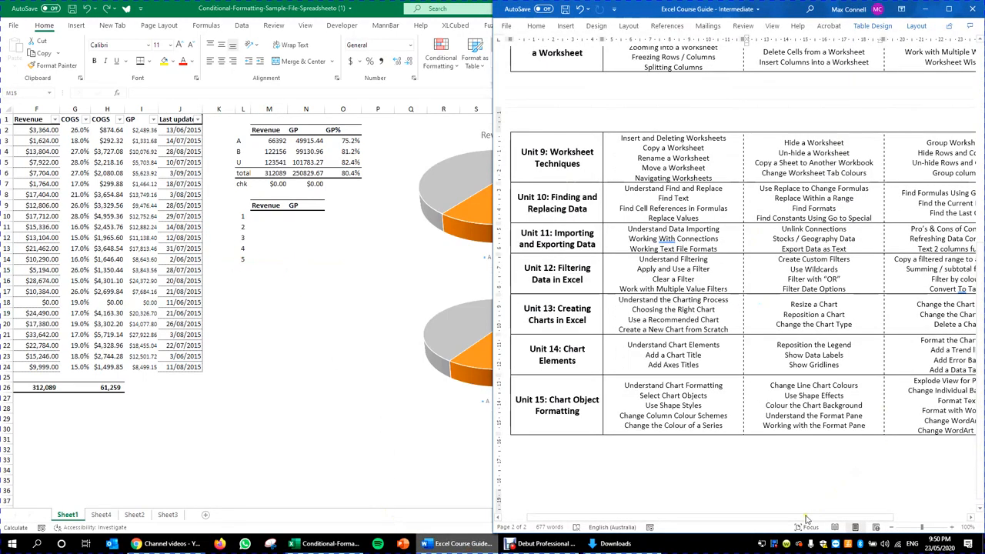
Step: Open Quick Layout on the Revenue pie, dismiss it, then open Quick Layout for the column chart
left_click_drag(807, 519, 882, 521)
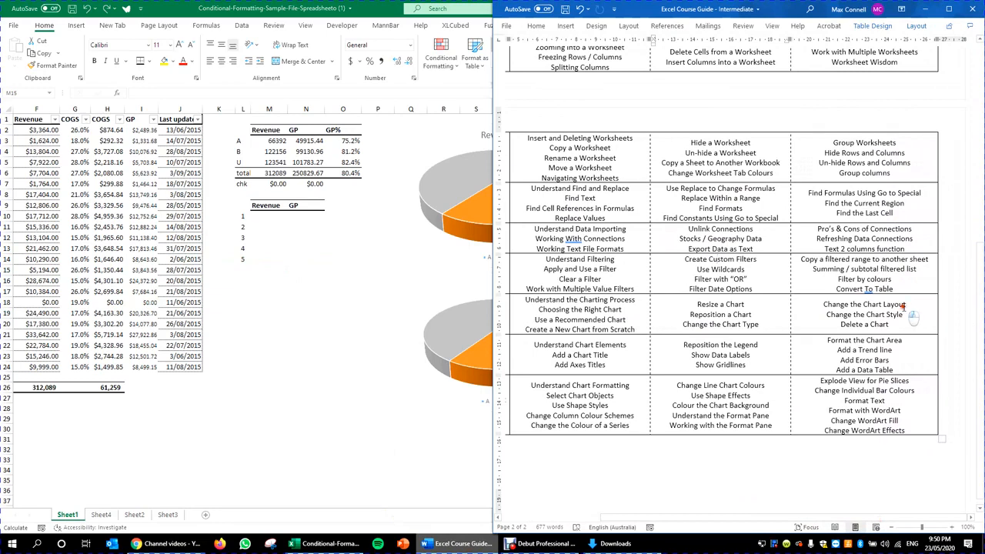
left_click(277, 364)
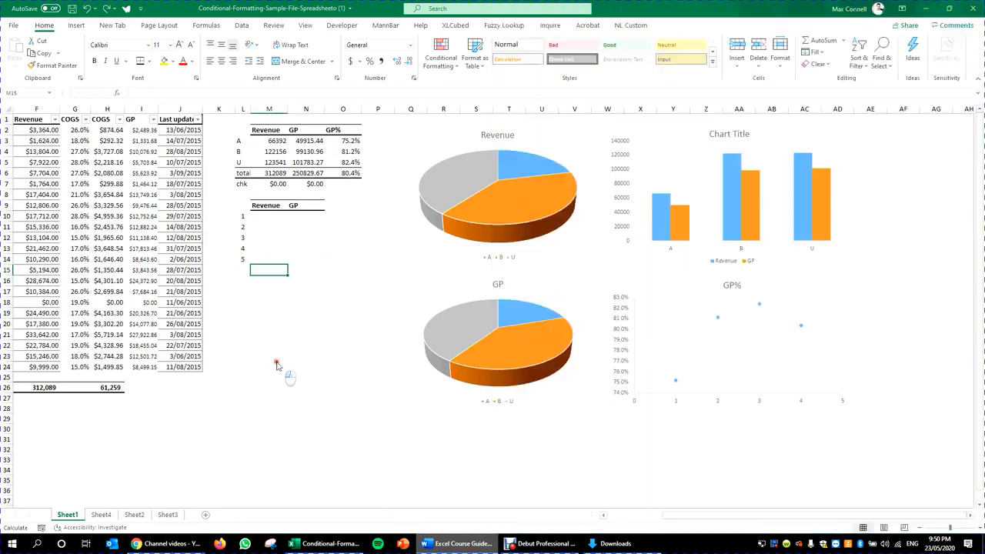
left_click(597, 264)
left_click(691, 26)
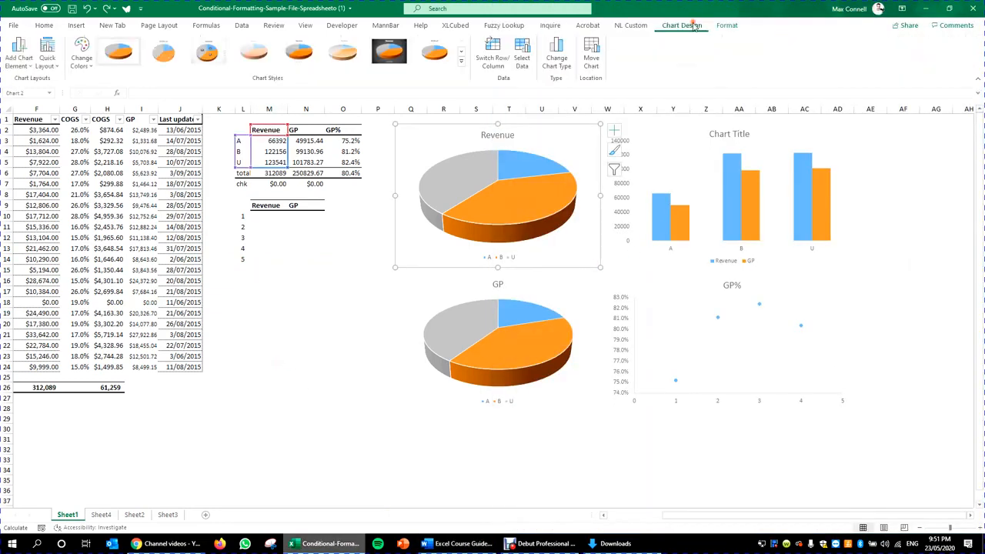
left_click(46, 60)
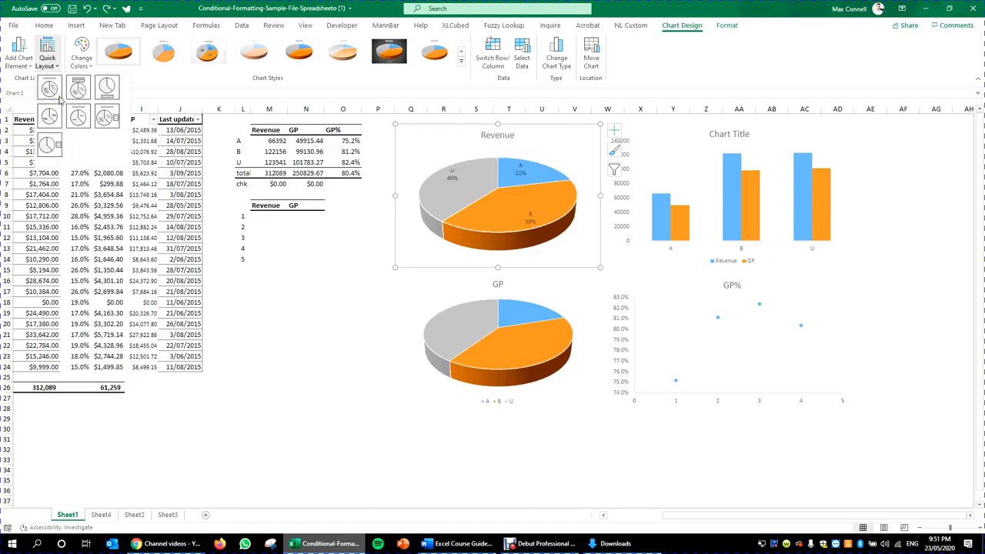
key("Escape")
left_click(667, 256)
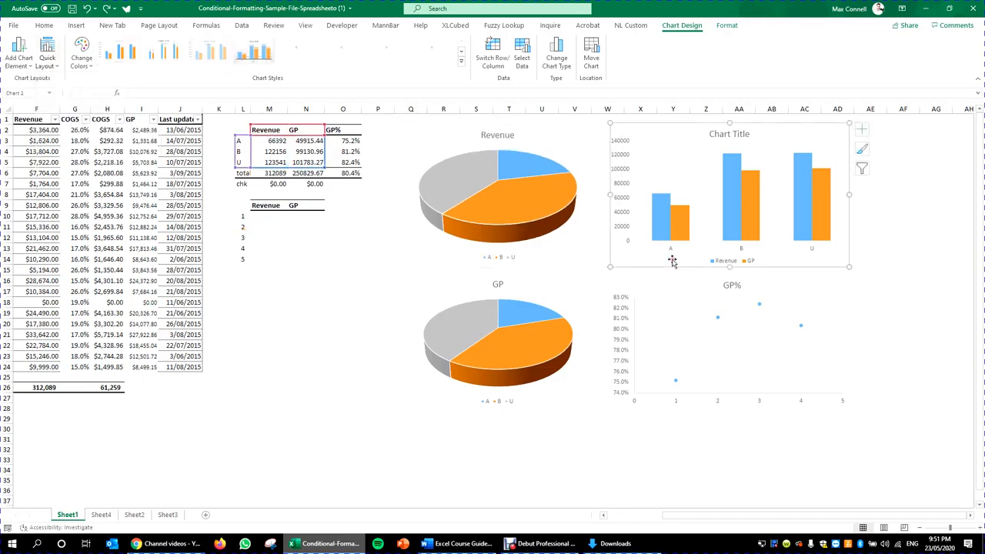
left_click(48, 55)
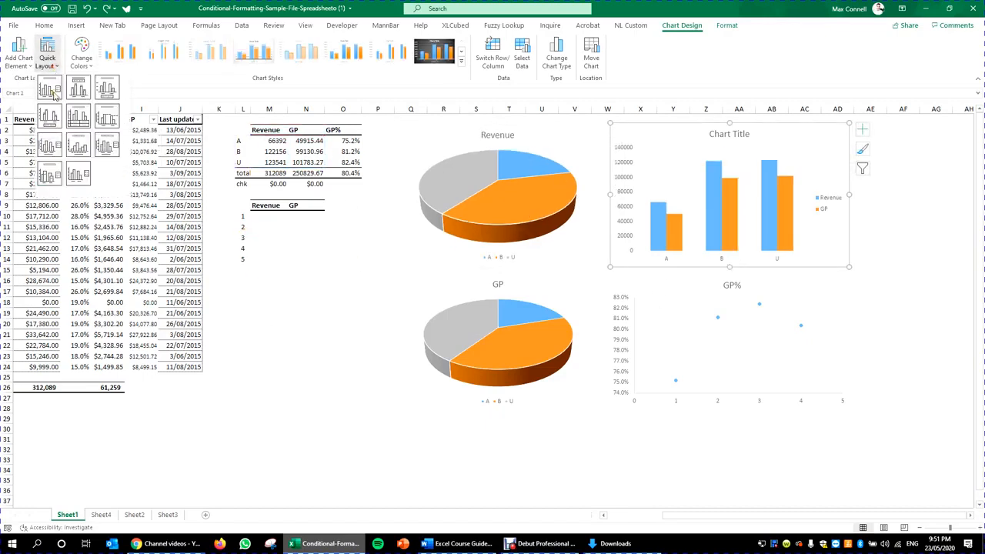
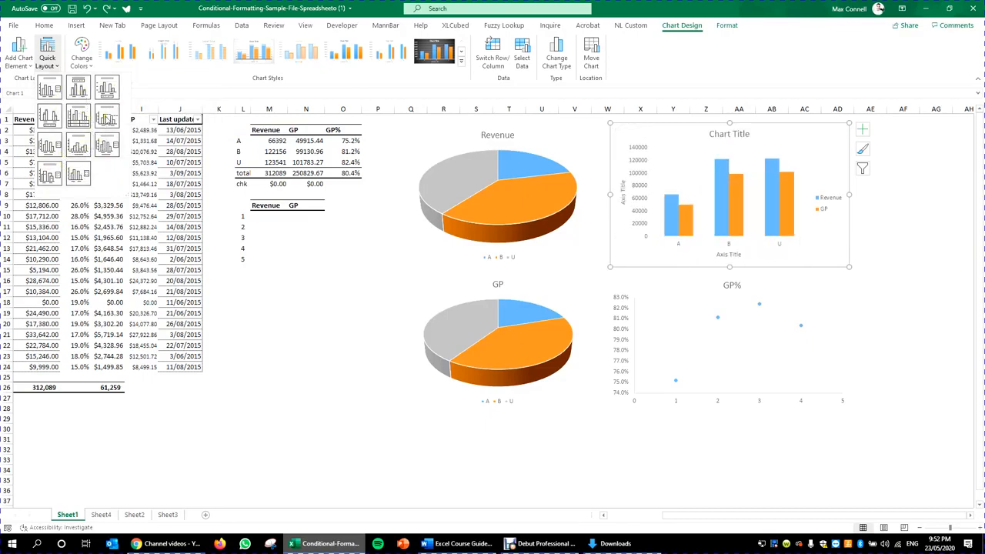
Step: Apply Quick Layout 7 with point data labels to the GP% scatter chart, then reopen the layout list
left_click(424, 444)
left_click(734, 410)
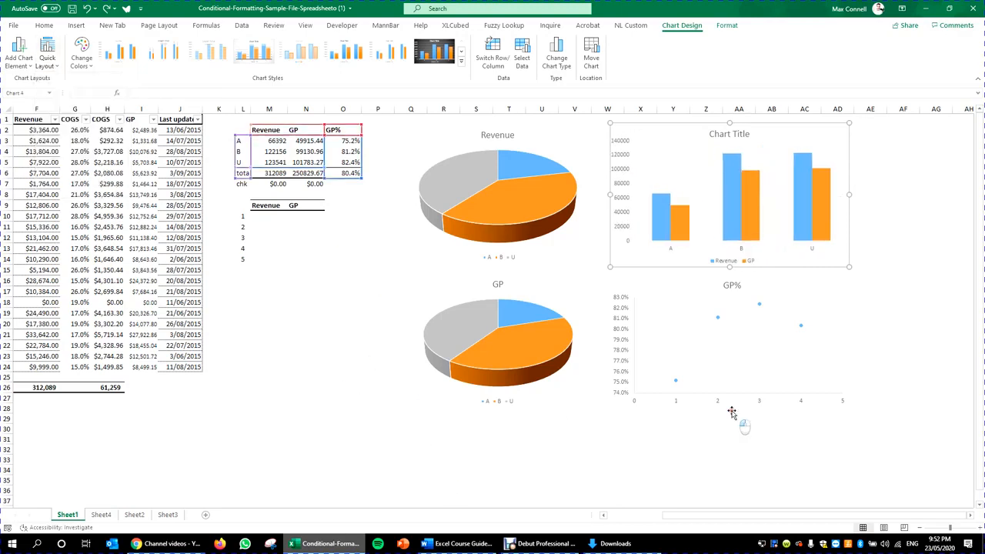
left_click(50, 57)
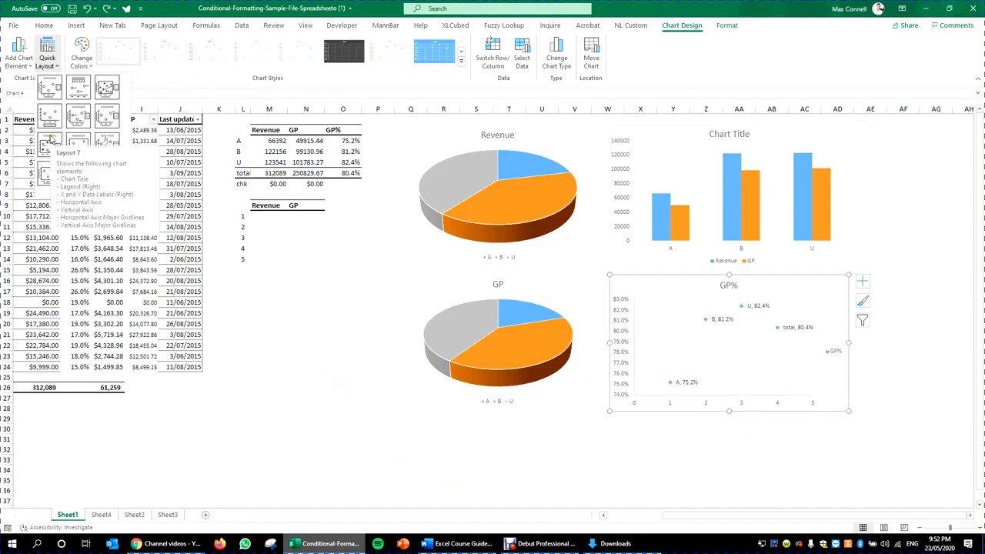
left_click(50, 139)
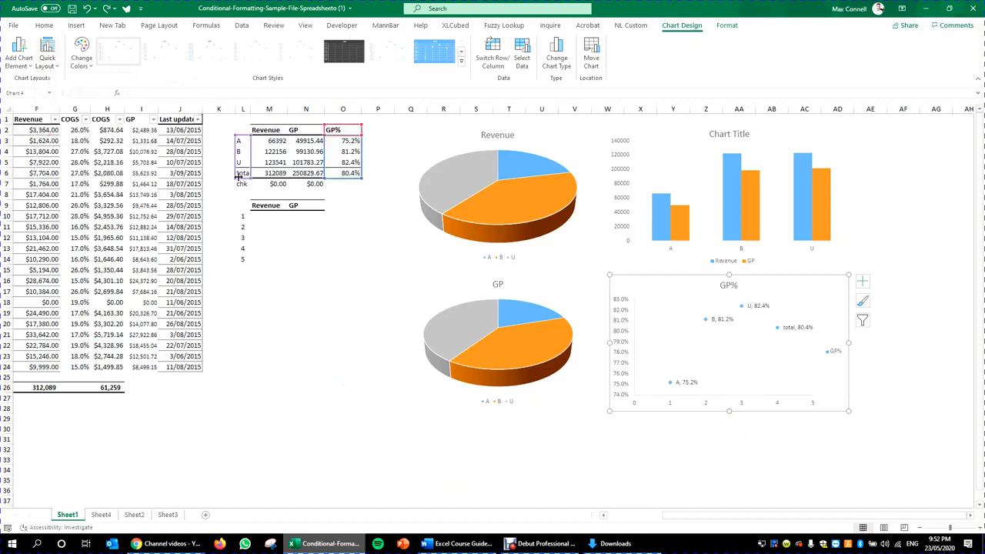
left_click(56, 67)
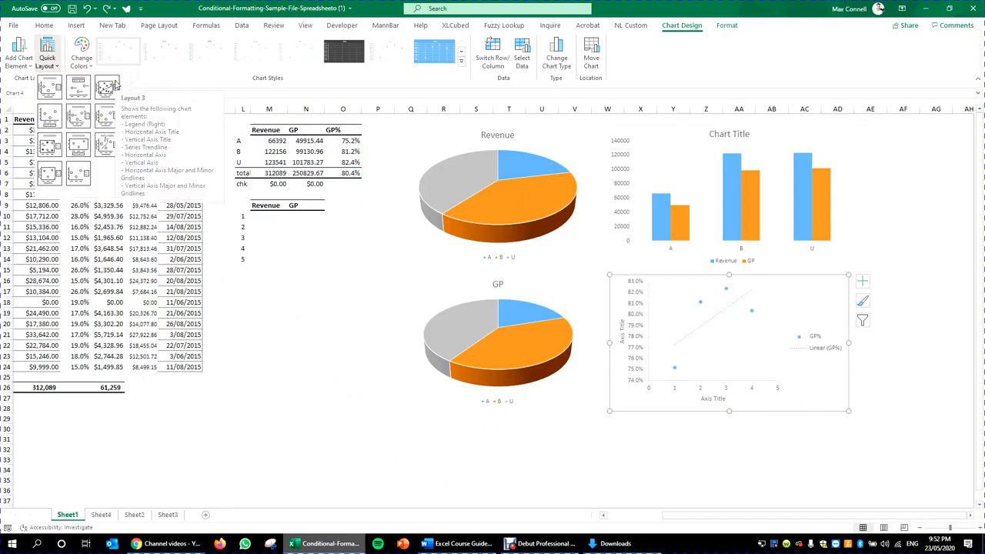
Step: Apply Layout 10 to the GP% chart, adding placeholder titles on both axes
left_click(50, 176)
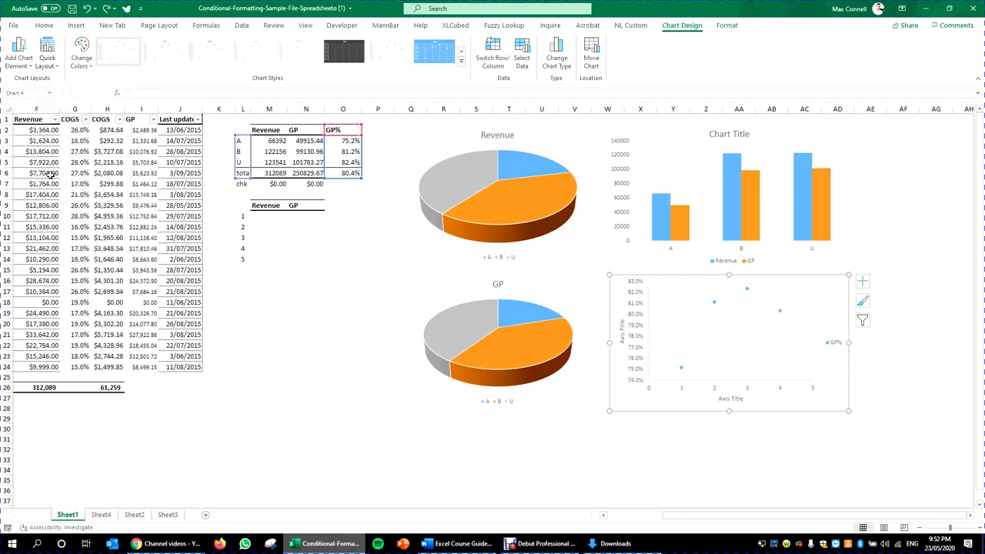
left_click(788, 371)
left_click(828, 393)
left_click(813, 383)
left_click(806, 360)
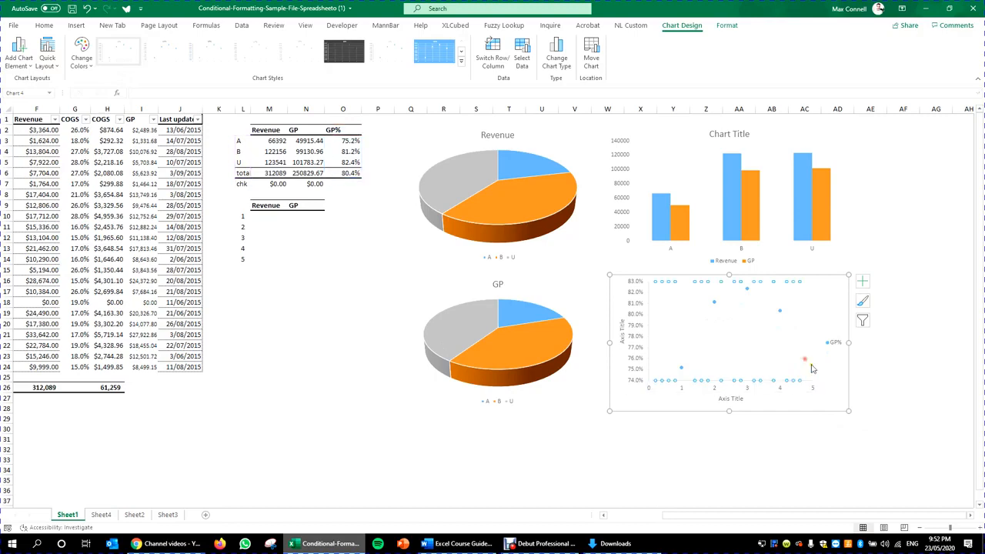
left_click(811, 369)
left_click(635, 371)
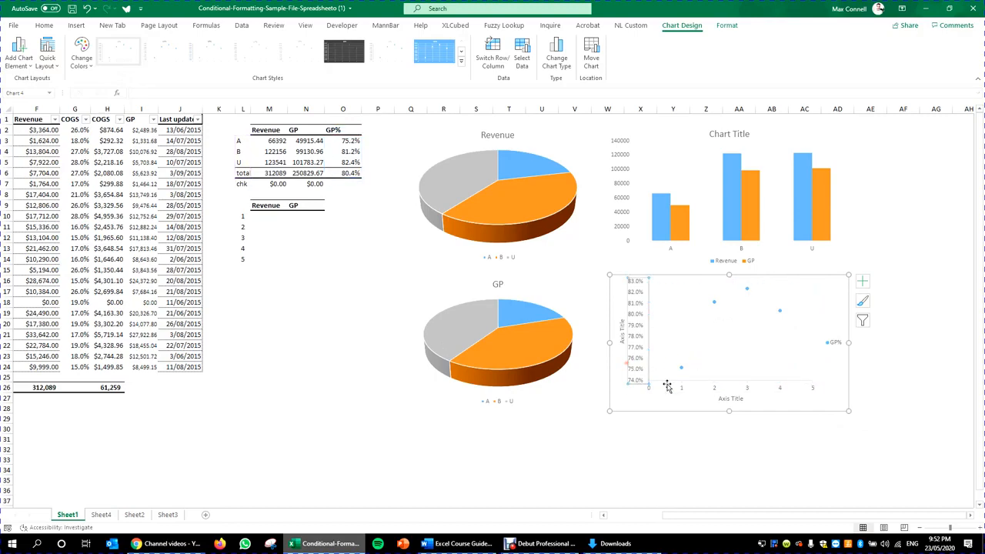
left_click(667, 385)
Step: Select the gridlines and other elements inside the GP% chart, ending on the plot area
left_click(771, 333)
left_click(662, 295)
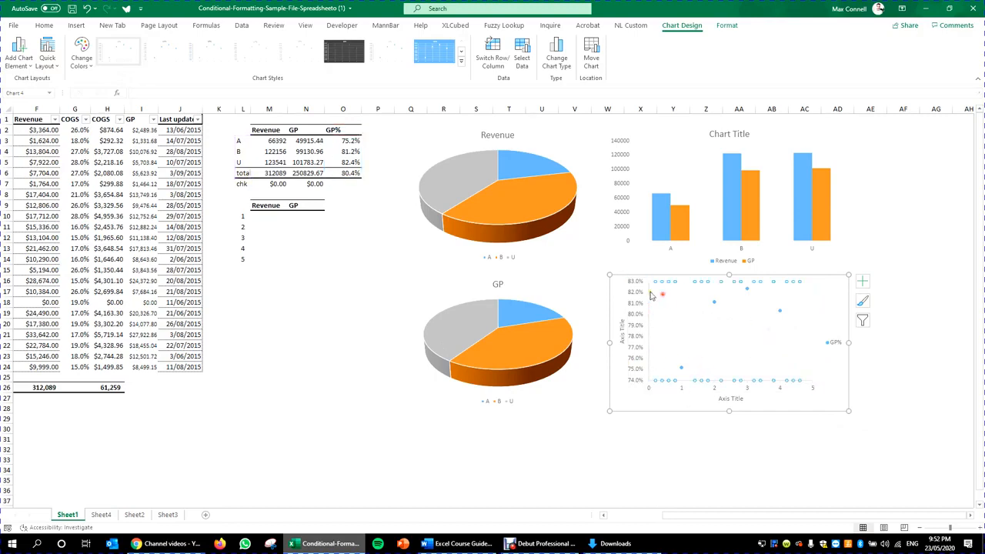
left_click(649, 291)
left_click(672, 290)
left_click(797, 319)
left_click(805, 386)
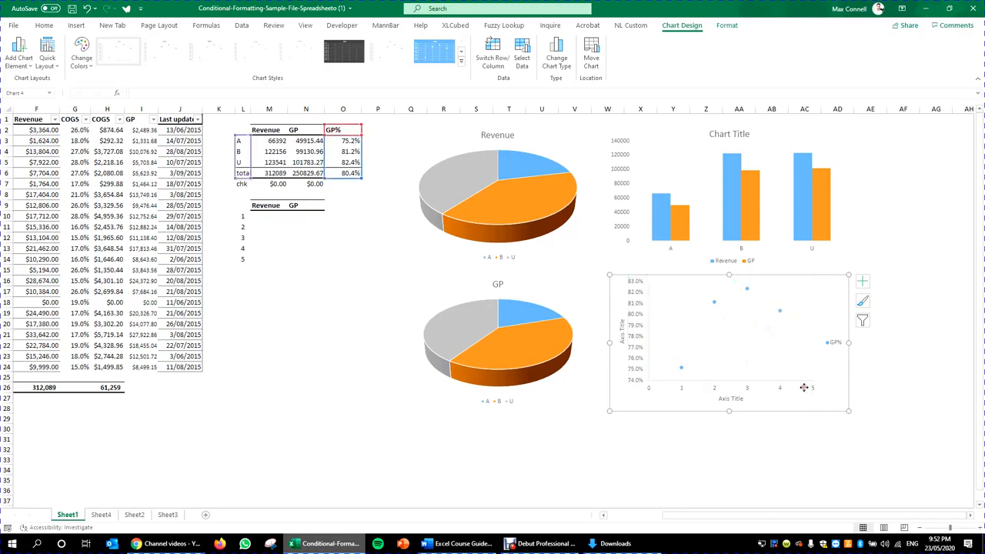
Step: Drag the plot area's corner outward to enlarge it, then select the GP pie chart
left_click(814, 365)
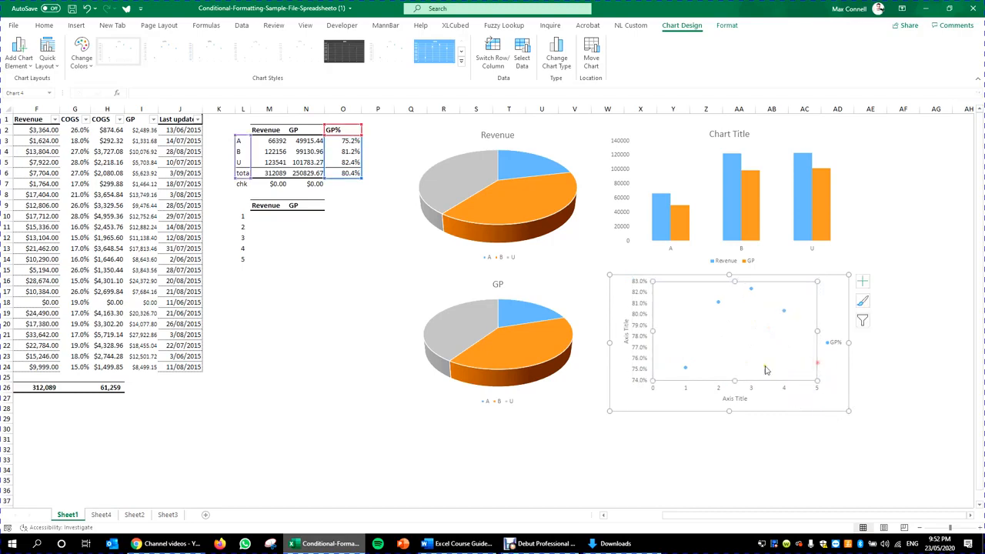
left_click_drag(812, 380, 829, 397)
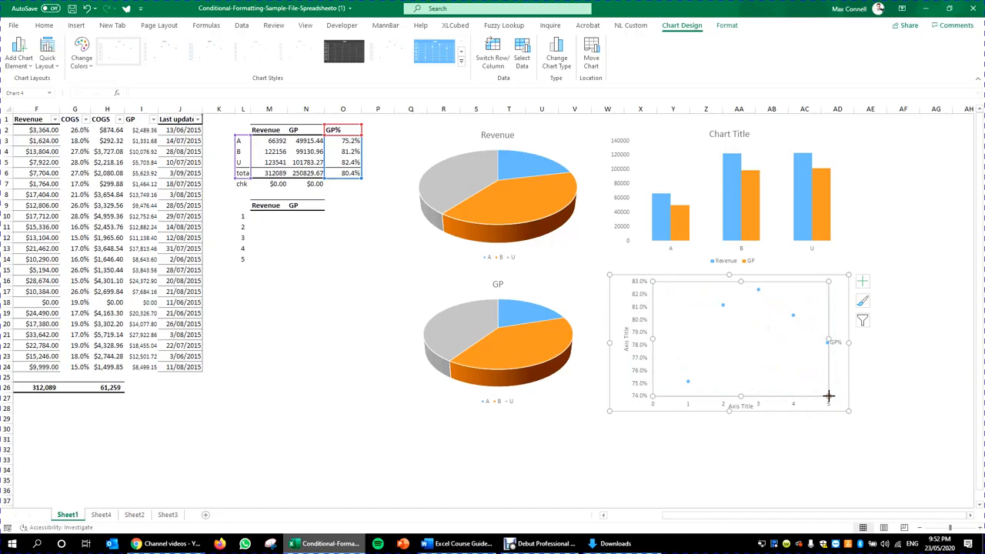
left_click(771, 461)
left_click(564, 498)
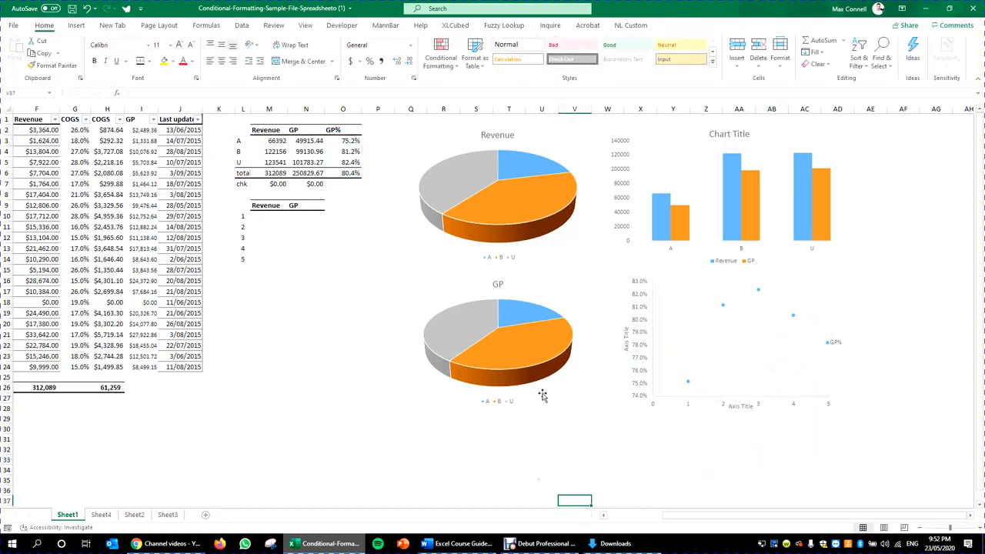
left_click(586, 410)
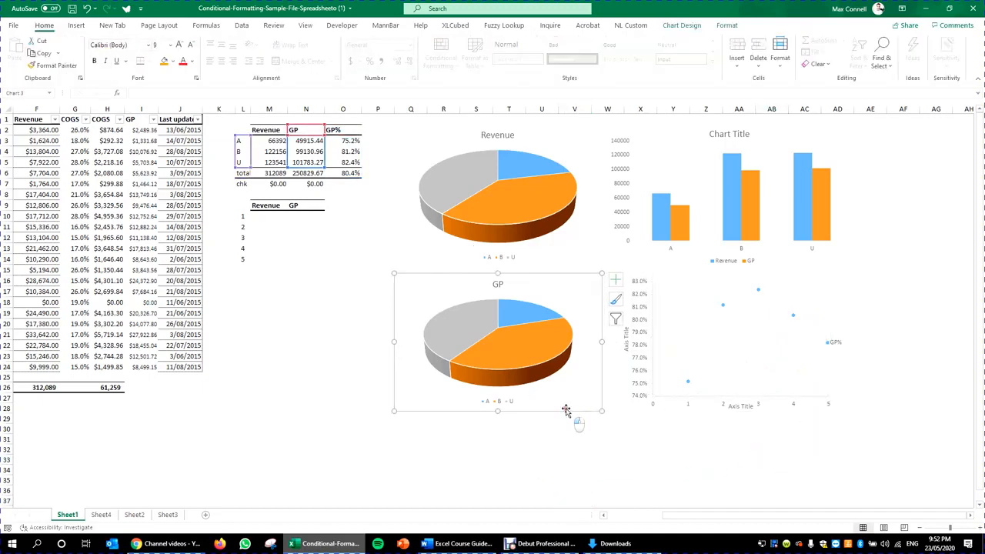
Step: Browse Quick Layout and Chart Elements for the GP pie without changes, then select the column chart
left_click(682, 25)
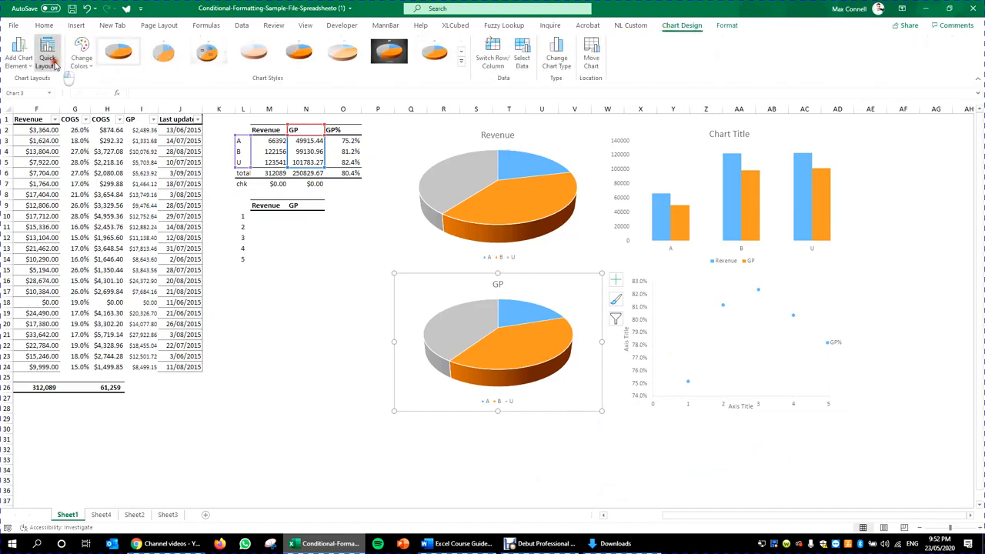
left_click(47, 56)
left_click(18, 55)
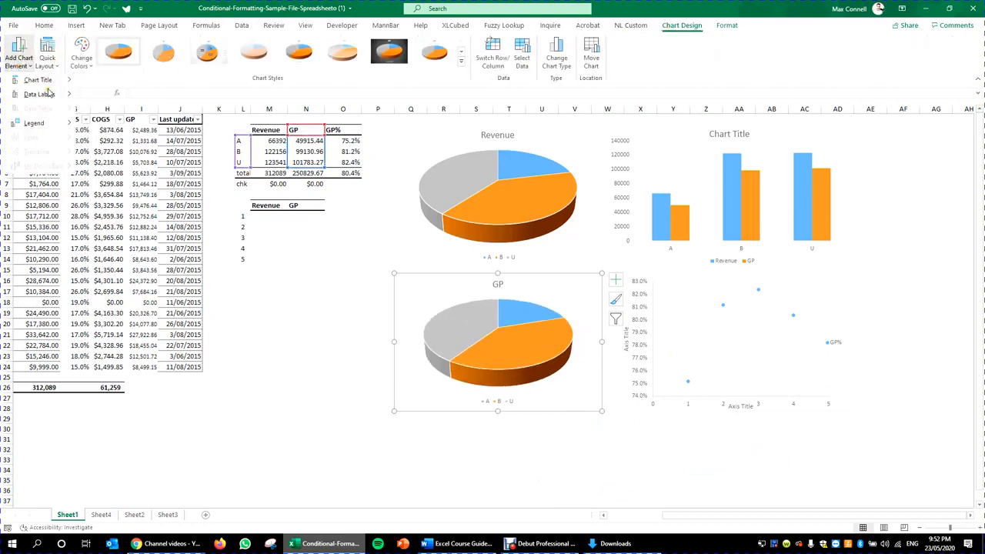
mouse_move(52, 102)
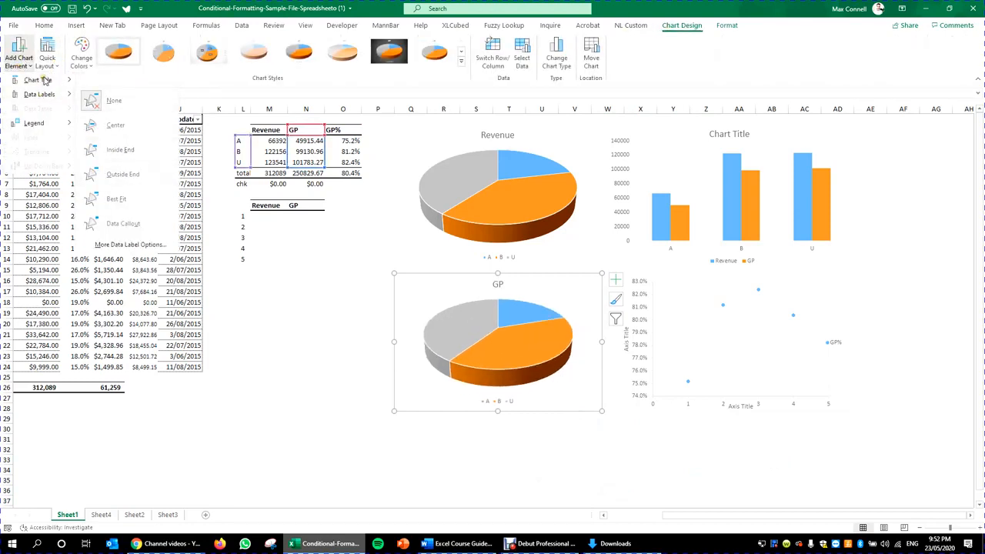
mouse_move(46, 74)
left_click(19, 45)
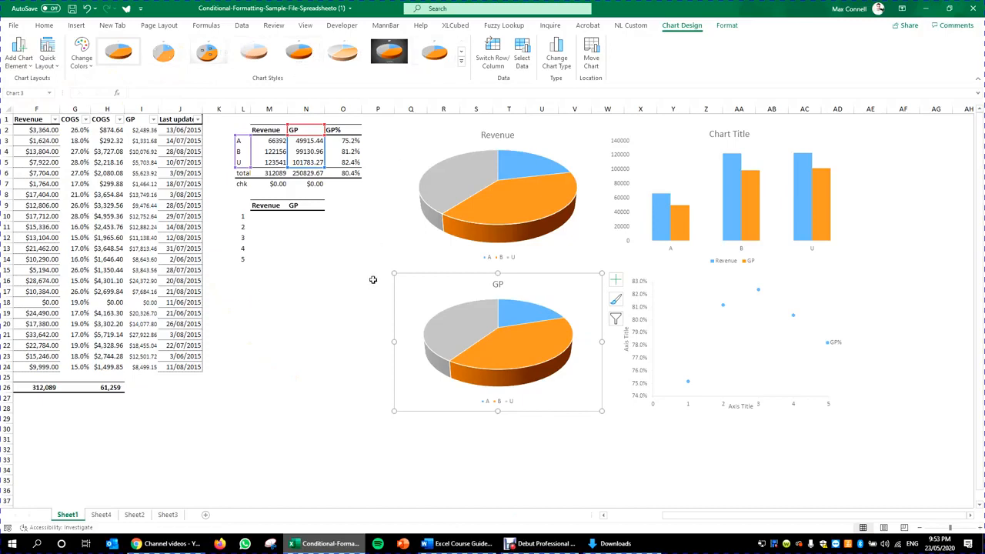
left_click(357, 353)
left_click(620, 260)
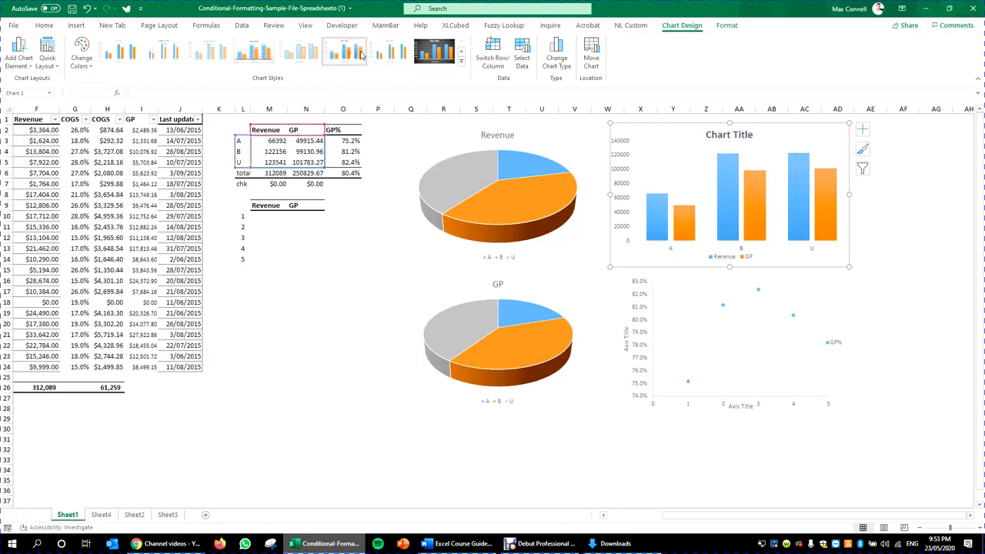
Step: Apply gradient Style 14 to the Revenue/GP column chart, then select the Revenue pie
left_click(462, 54)
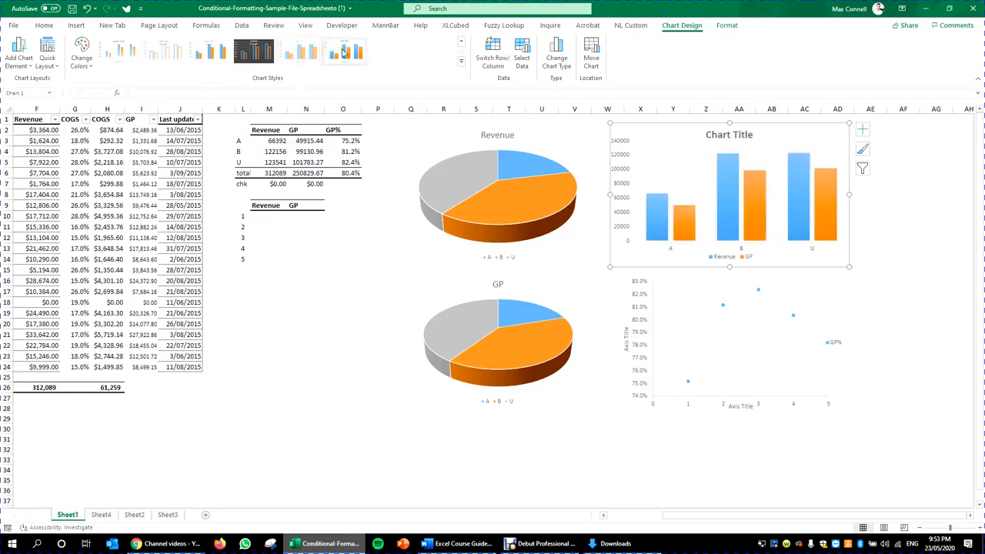
left_click(344, 51)
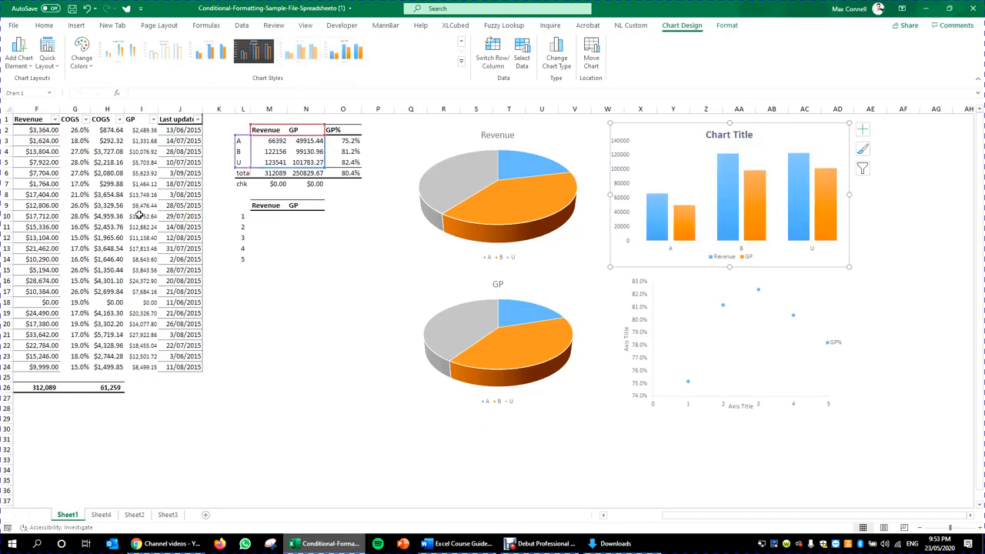
left_click(464, 220)
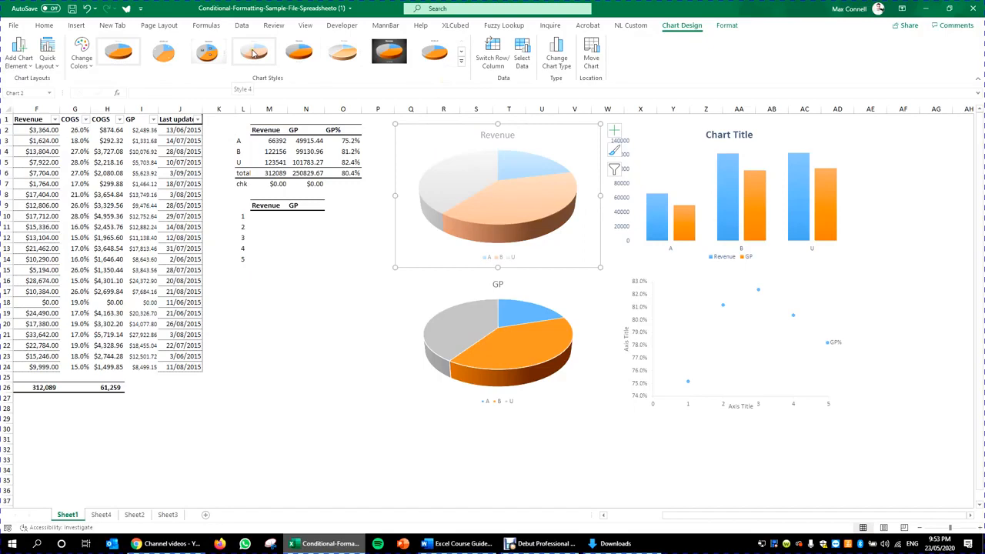
Step: Apply the 3-D style with percentage labels to the Revenue pie and view its fill colour options
left_click(208, 52)
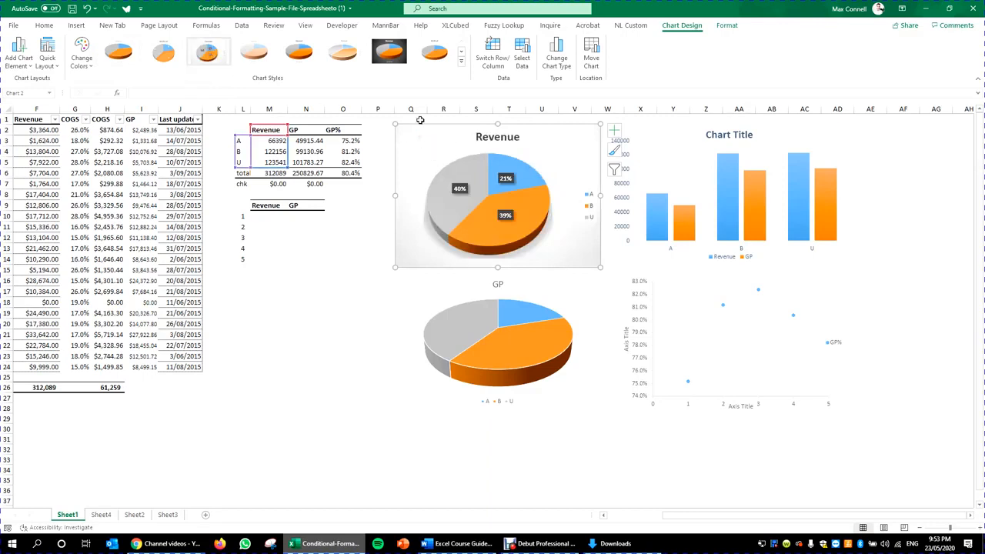
left_click(354, 319)
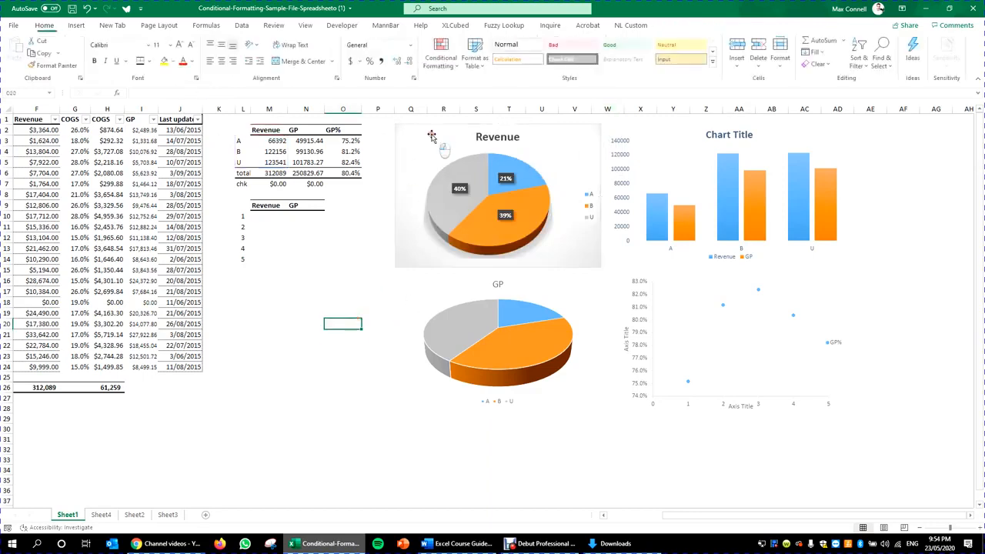
left_click(434, 136)
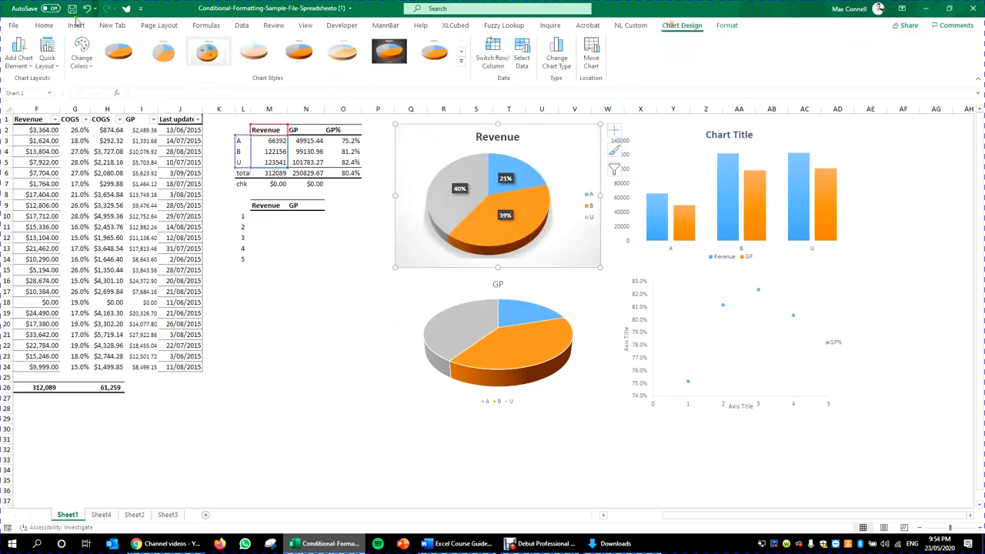
left_click(43, 26)
left_click(173, 62)
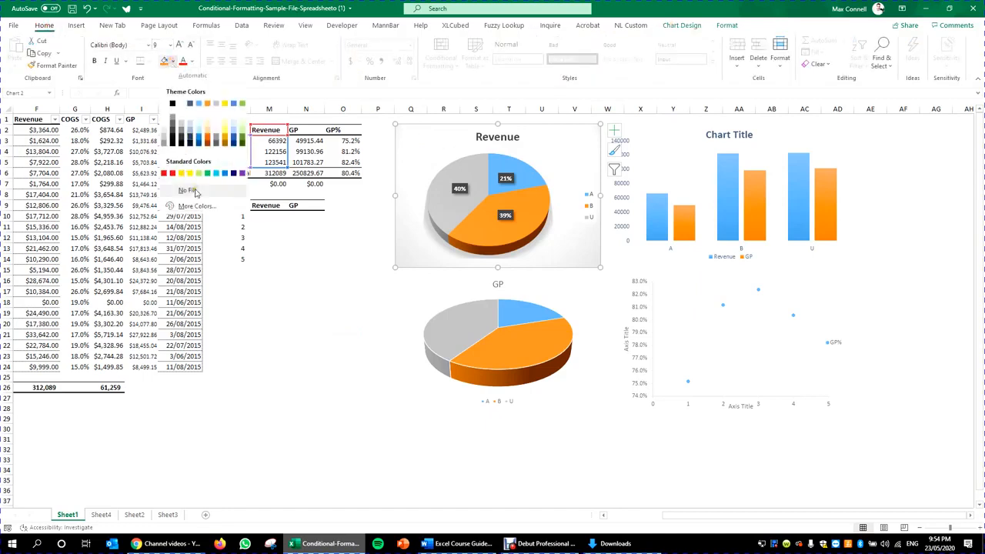
left_click(273, 366)
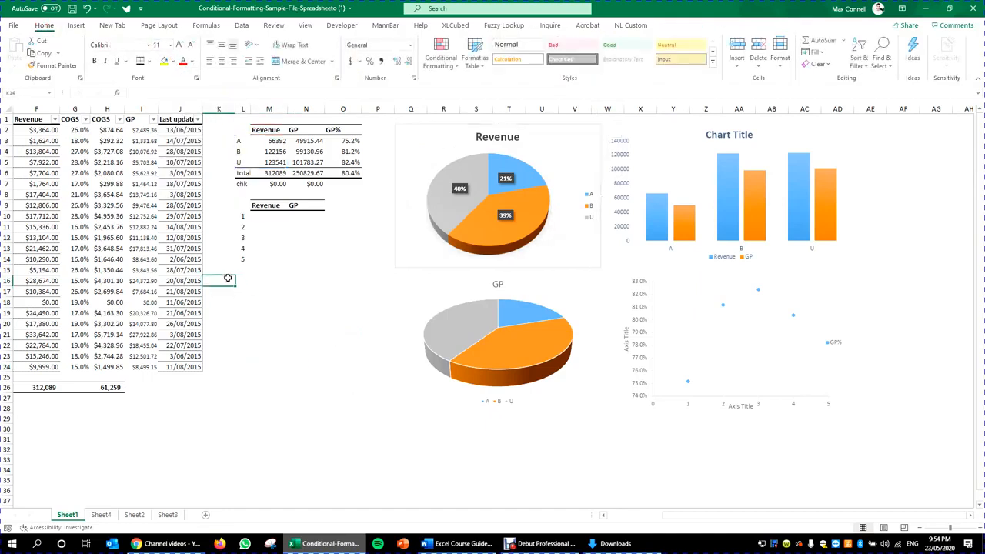
Step: Give the GP pie the same labelled 3-D style, then begin resizing the GP% scatter chart
left_click(396, 300)
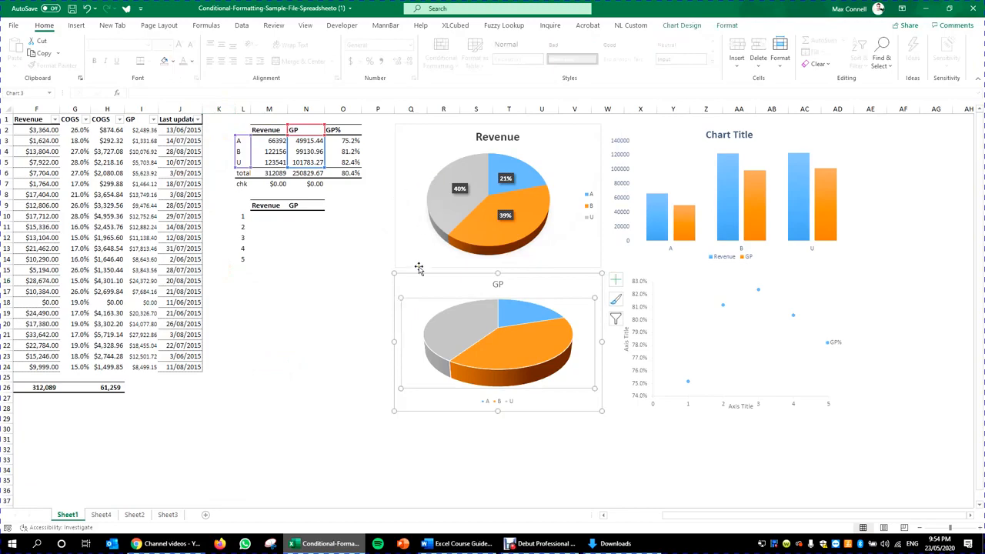
left_click(409, 279)
left_click(679, 31)
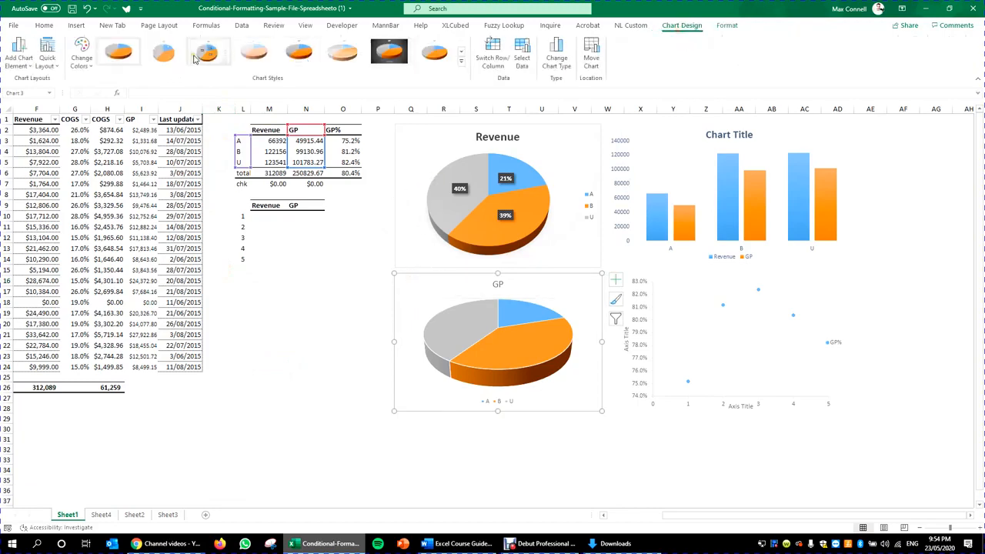
left_click(207, 58)
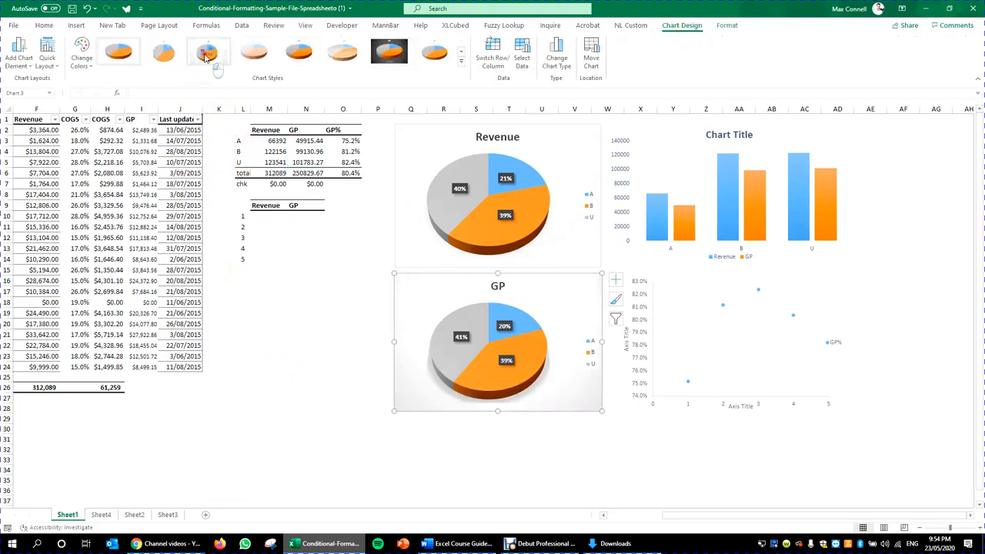
left_click(378, 301)
left_click(399, 296)
left_click(43, 24)
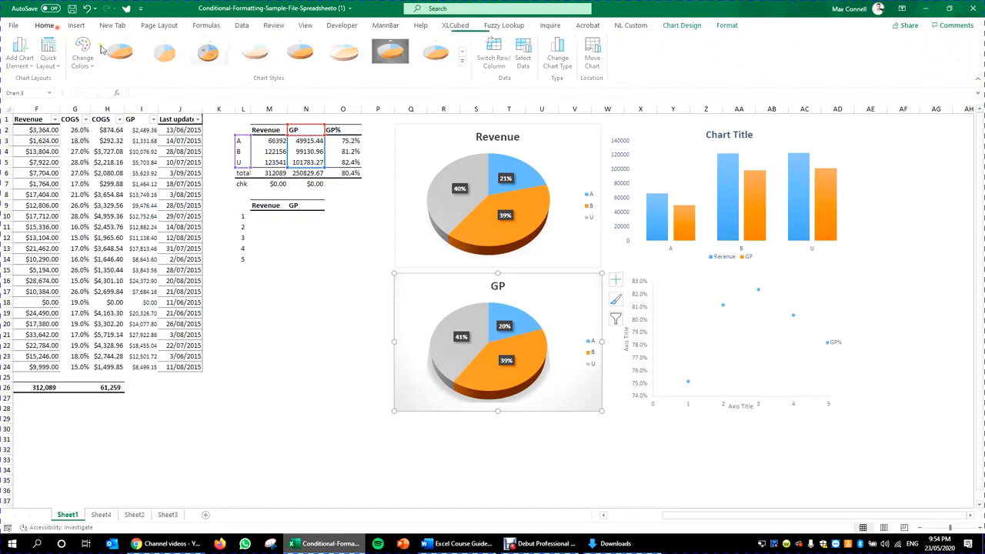
left_click(255, 354)
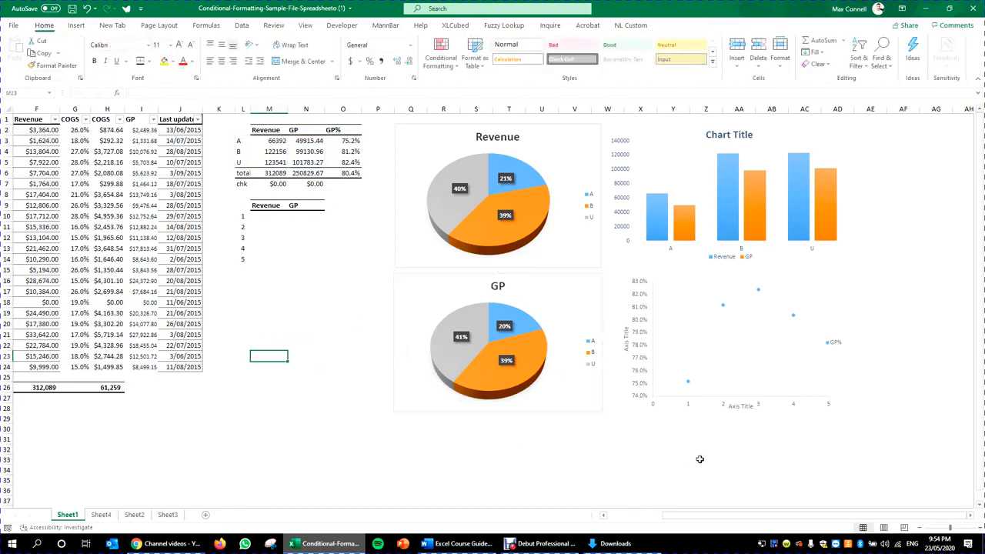
left_click_drag(847, 408, 854, 408)
Step: Widen the GP% scatter chart slightly and review the guide's chart layout and style topics
left_click_drag(733, 410, 735, 412)
left_click(457, 544)
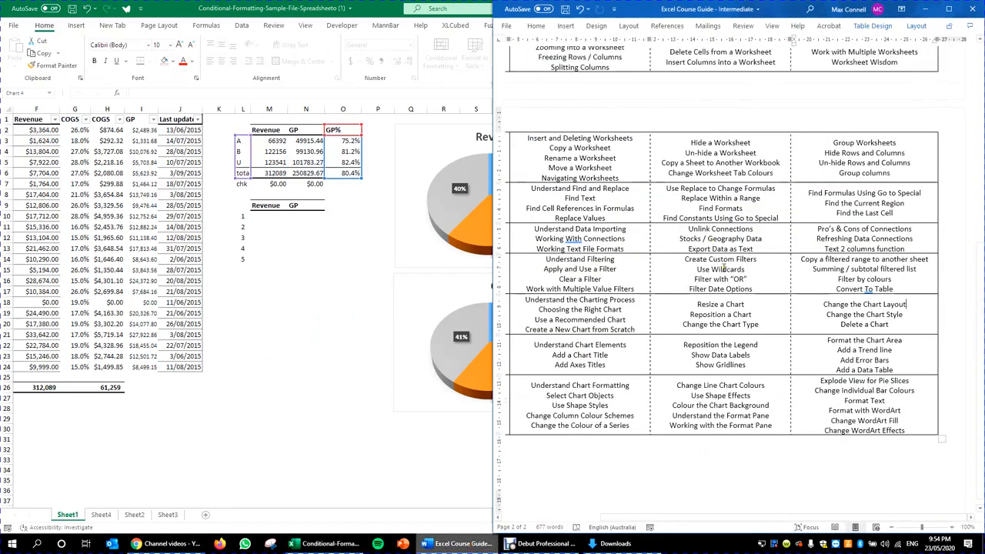
left_click(828, 308)
left_click_drag(901, 327, 825, 315)
left_click(842, 324)
left_click_drag(890, 326, 841, 325)
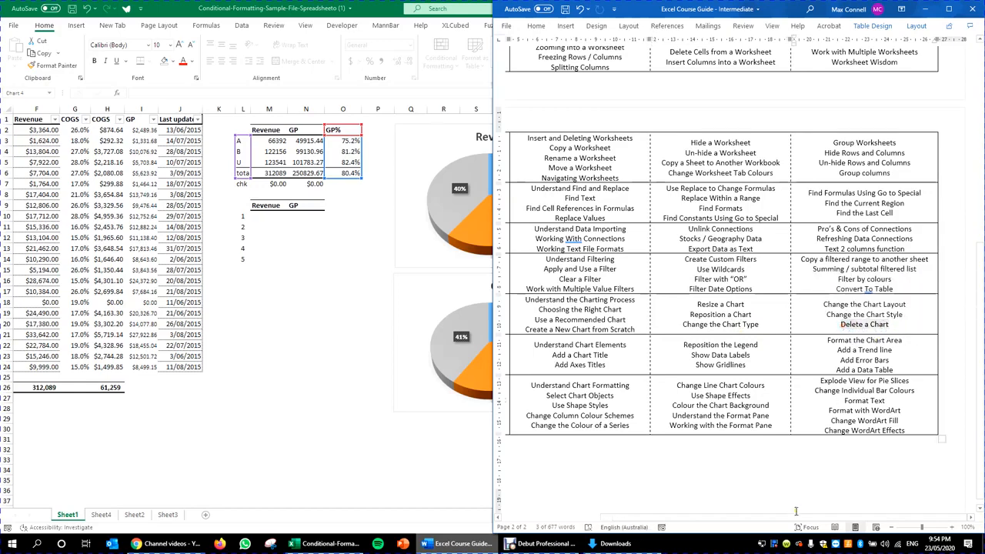
left_click_drag(789, 516, 729, 514)
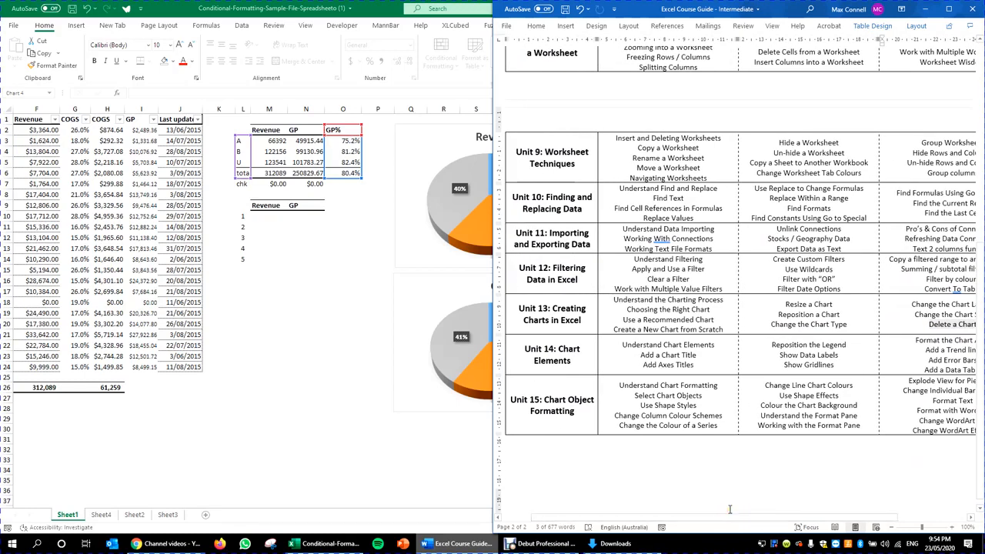
Step: Delete both pie charts, then restore them with Ctrl+Z
left_click(410, 456)
left_click(595, 470)
left_click(566, 418)
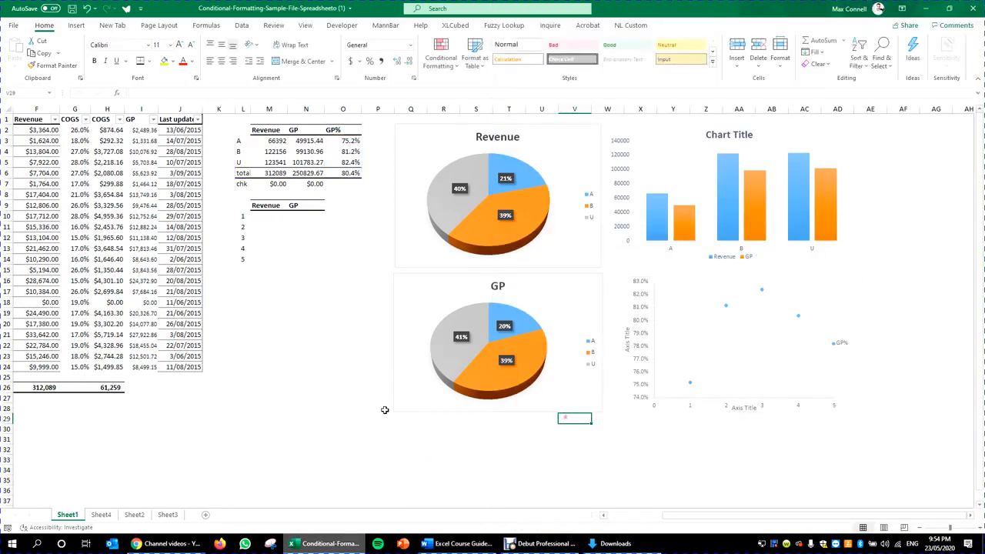
left_click(574, 414)
left_click(585, 257, "ctrl")
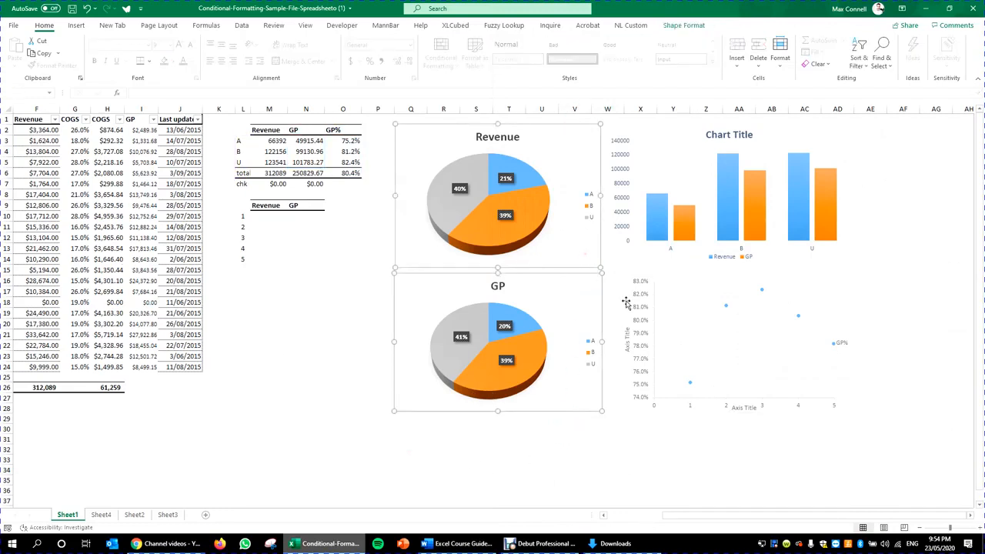
key("Delete")
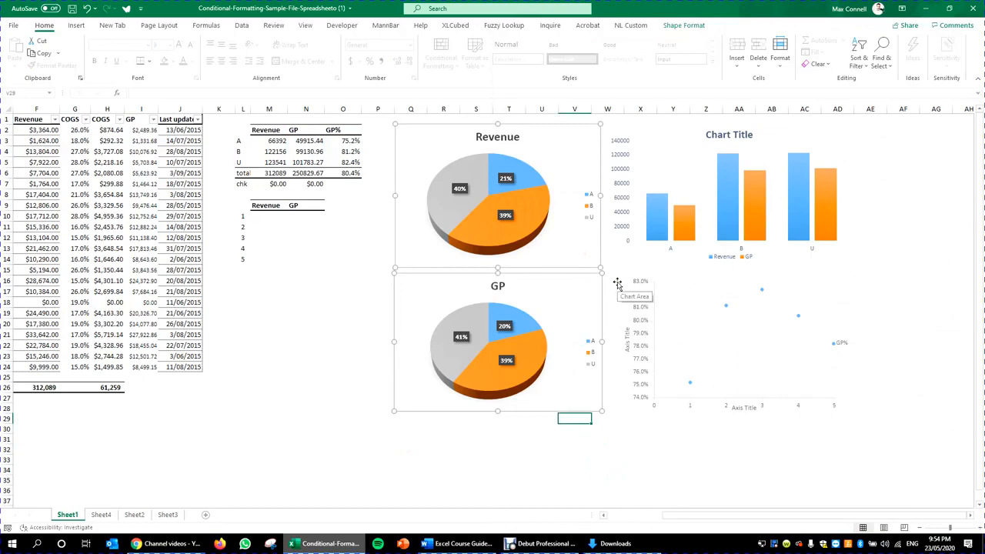
key("ctrl+z")
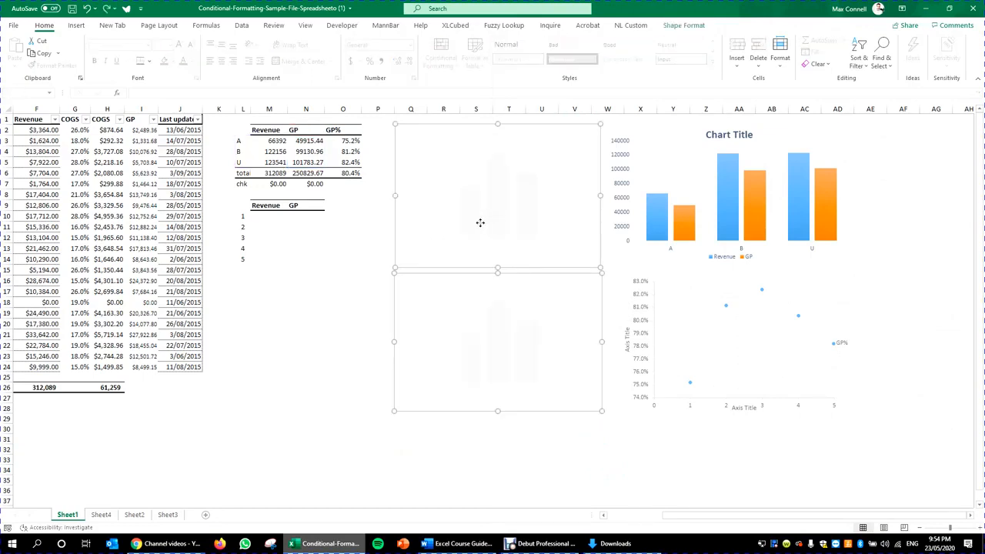
left_click(343, 248)
left_click(404, 283)
left_click(346, 301)
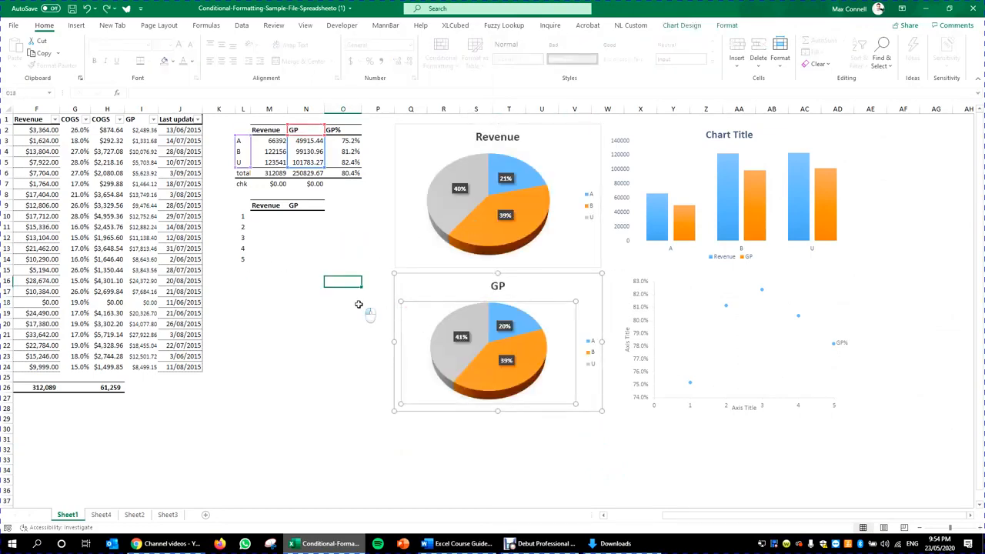
Step: Review the guide's chart elements and title topics, select the Revenue pie slices, and switch to the recorder
left_click(458, 543)
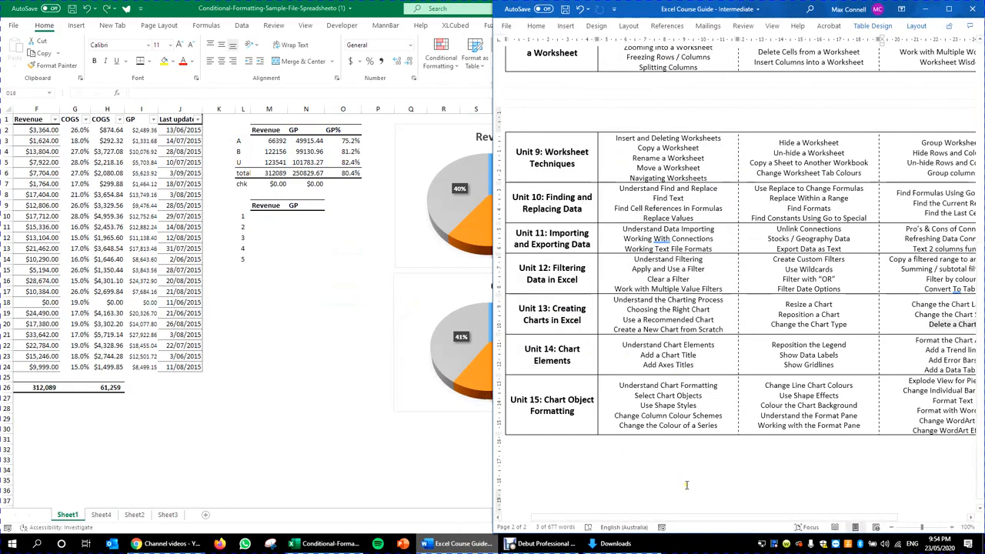
left_click_drag(621, 344, 696, 355)
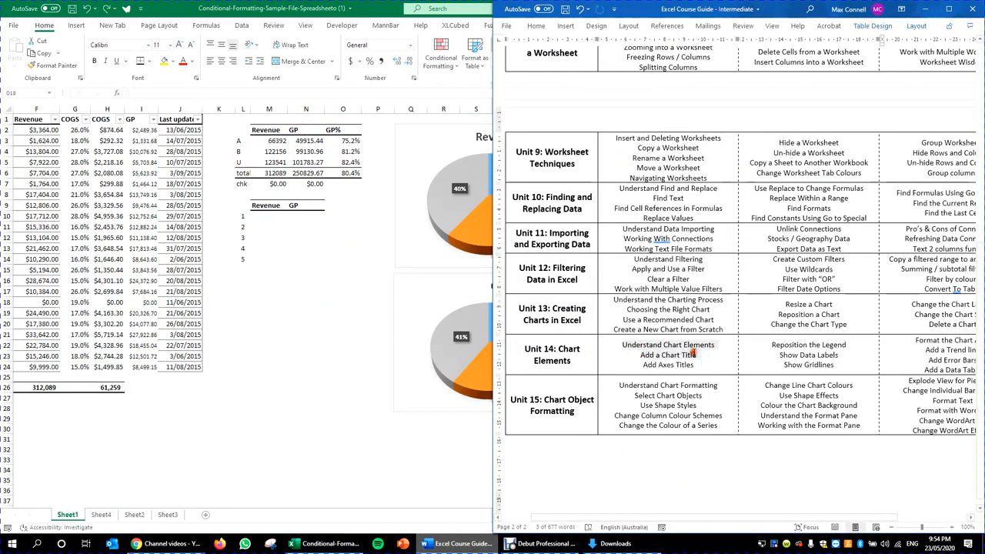
left_click_drag(802, 518, 854, 518)
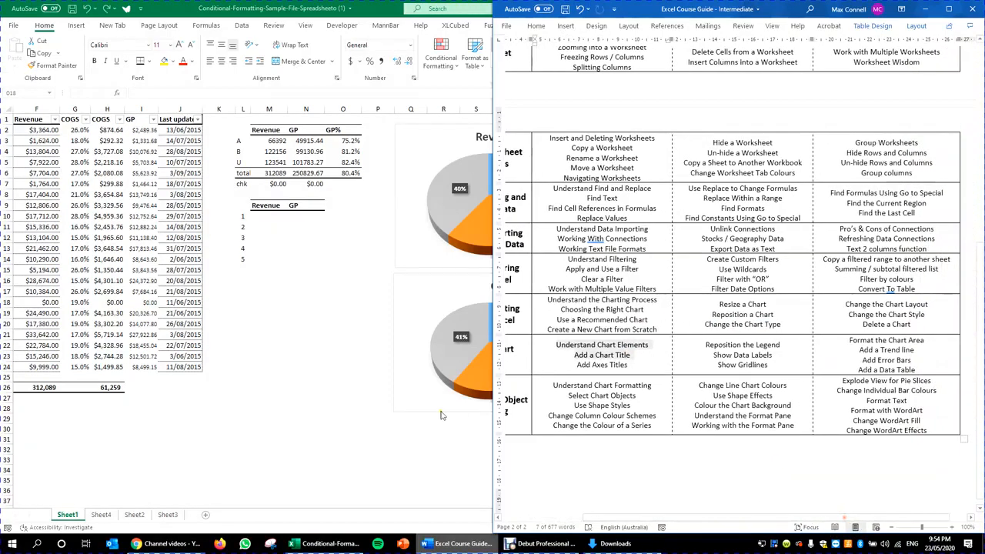
left_click_drag(927, 371, 645, 358)
left_click(408, 317)
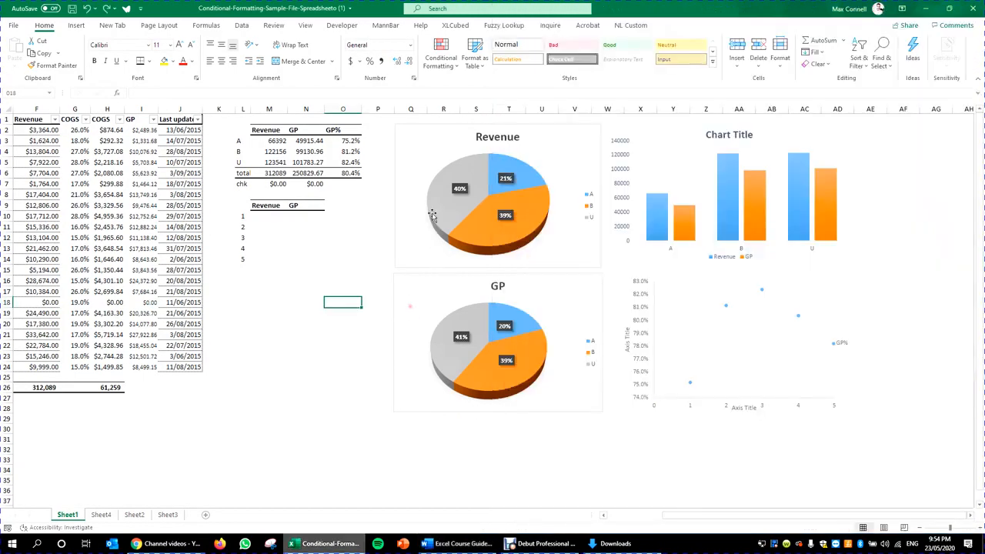
left_click(433, 216)
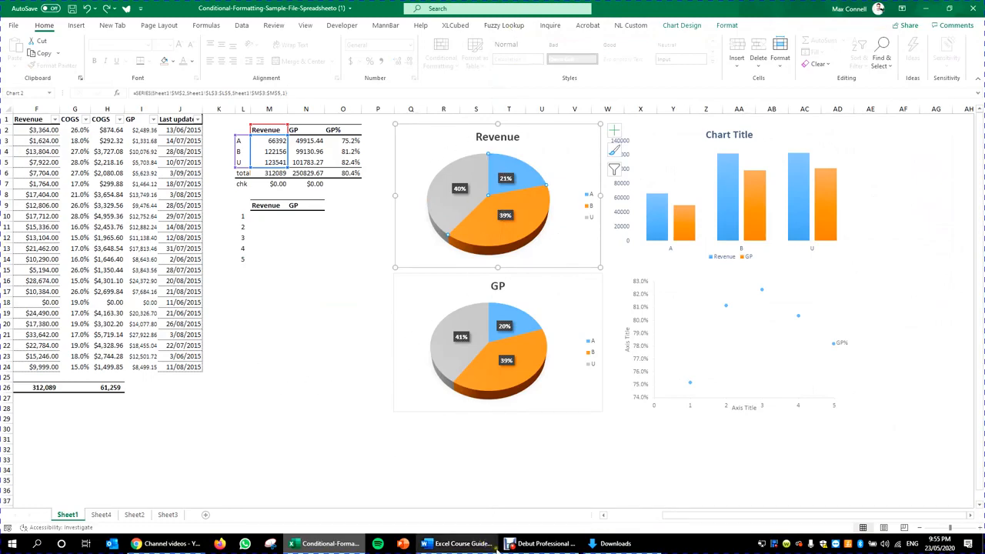
left_click(543, 543)
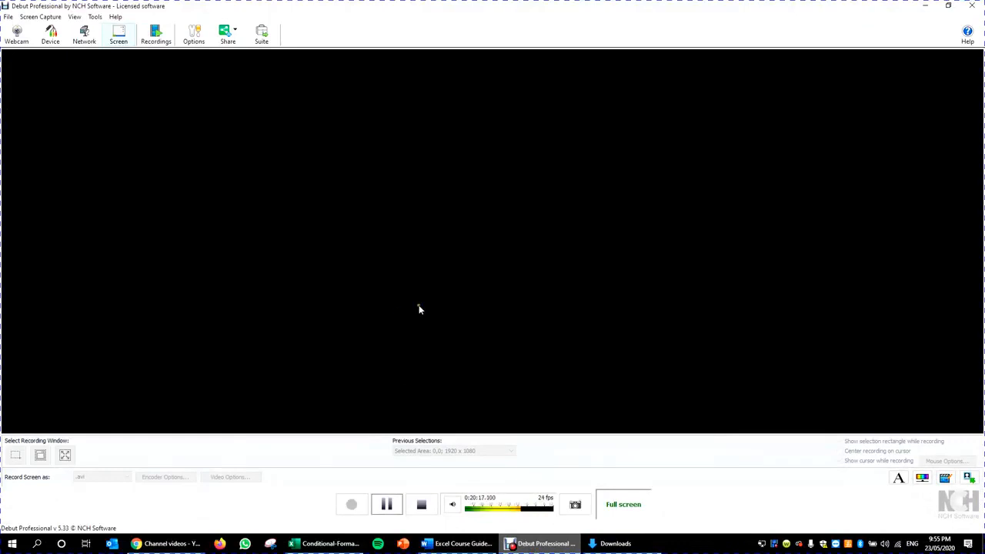